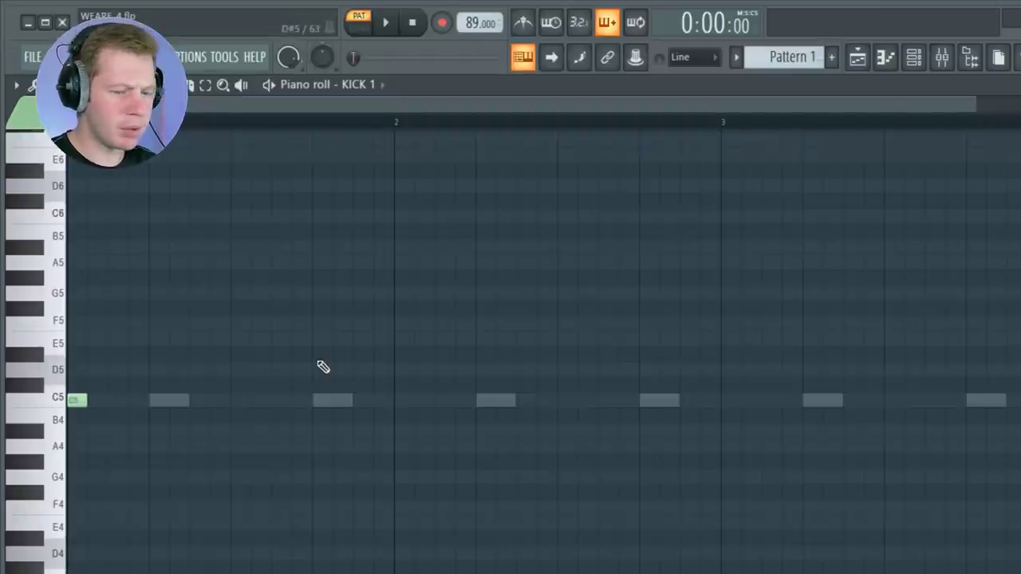
Step: Draw the KICK 1 pattern on C5 around the snare hits and repeat it to fill four bars, checking it by playback
key(space)
key(space)
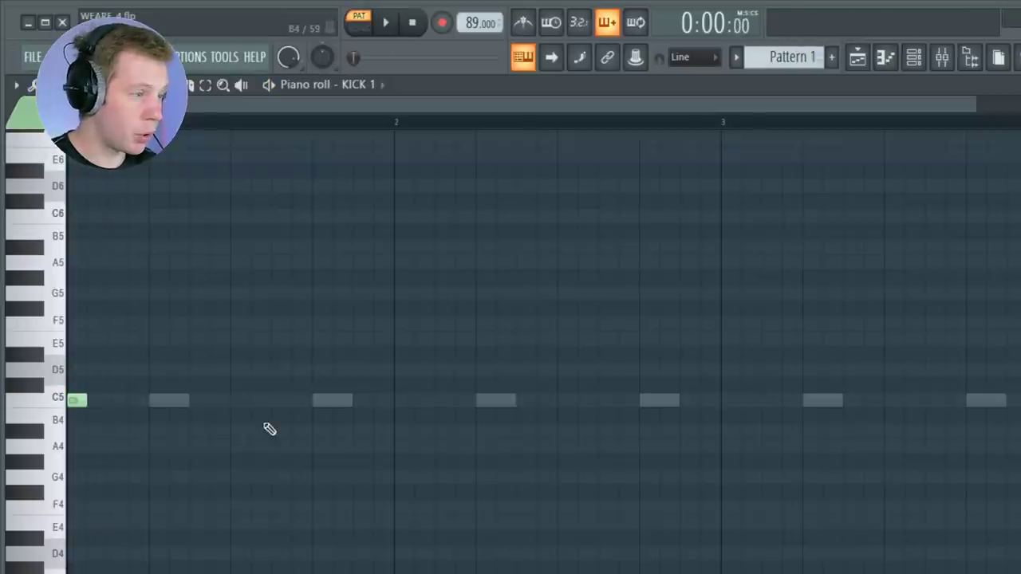
key(space)
key(space)
click(116, 400)
key(space)
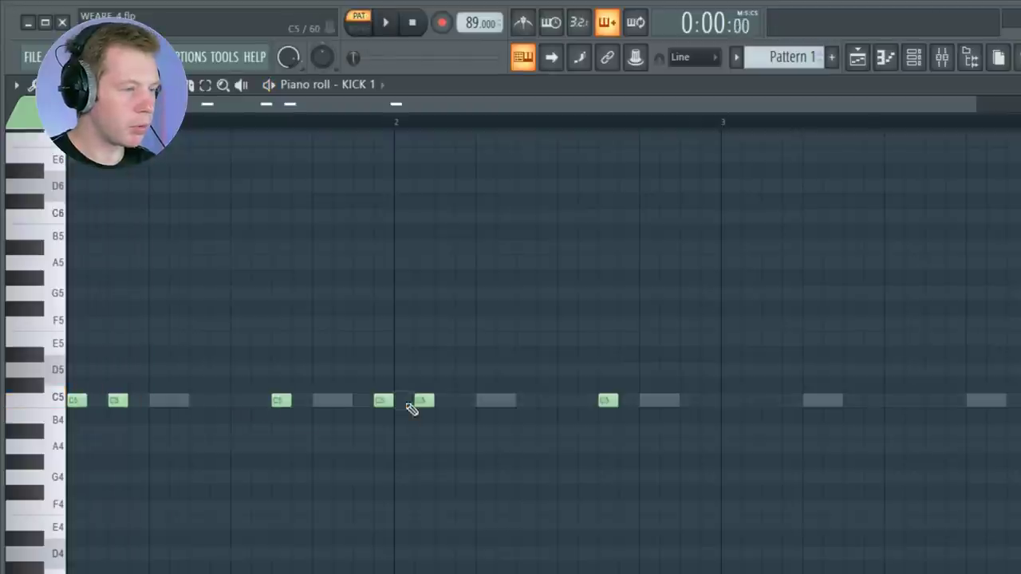
key(space)
click(404, 400)
drag(418, 400, 440, 400)
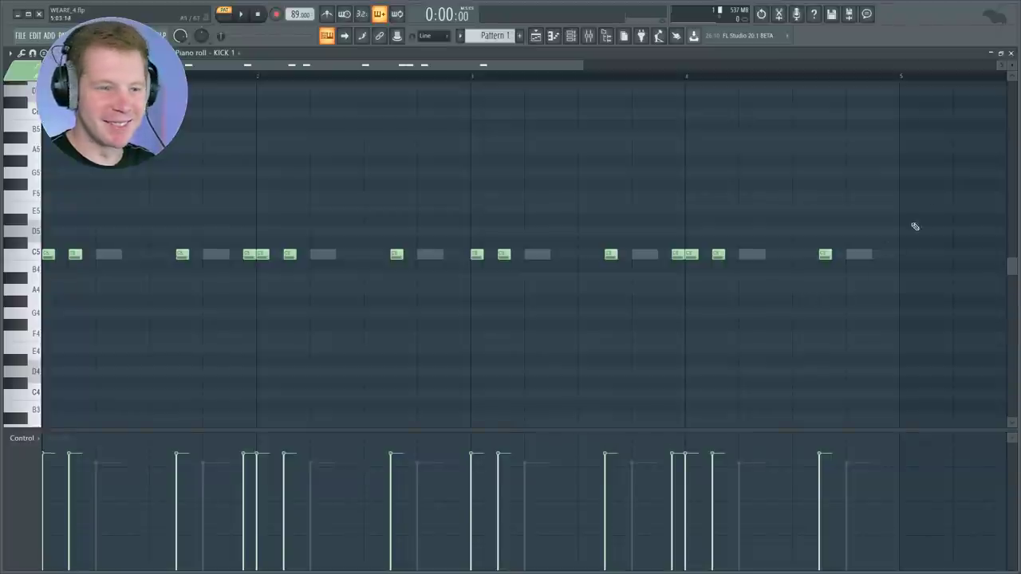
Step: Copy the KICK 1 notes into the KICK 2 channel and play the pattern back
drag(924, 189, 38, 351)
click(1012, 53)
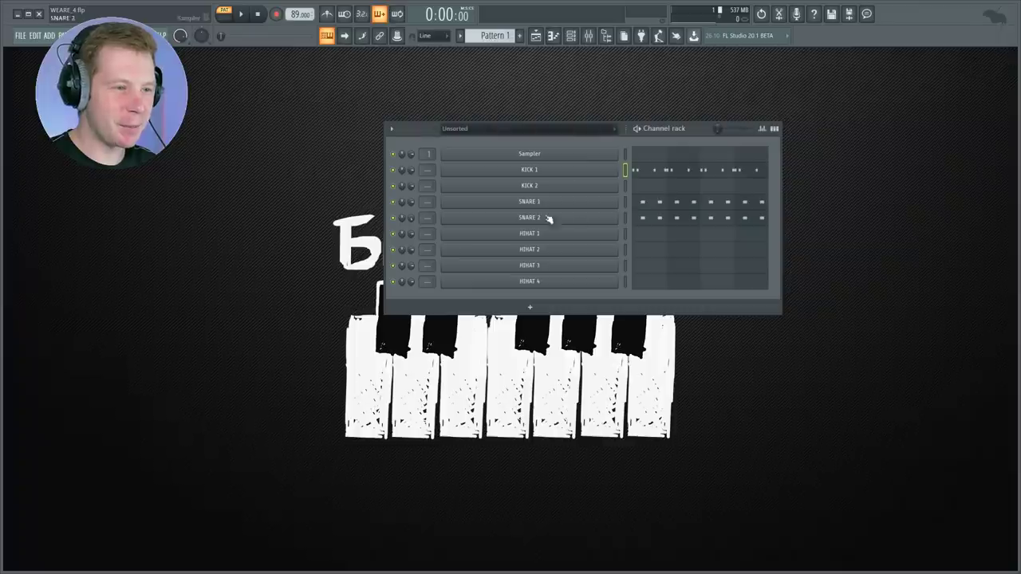
click(612, 300)
key(ctrl+v)
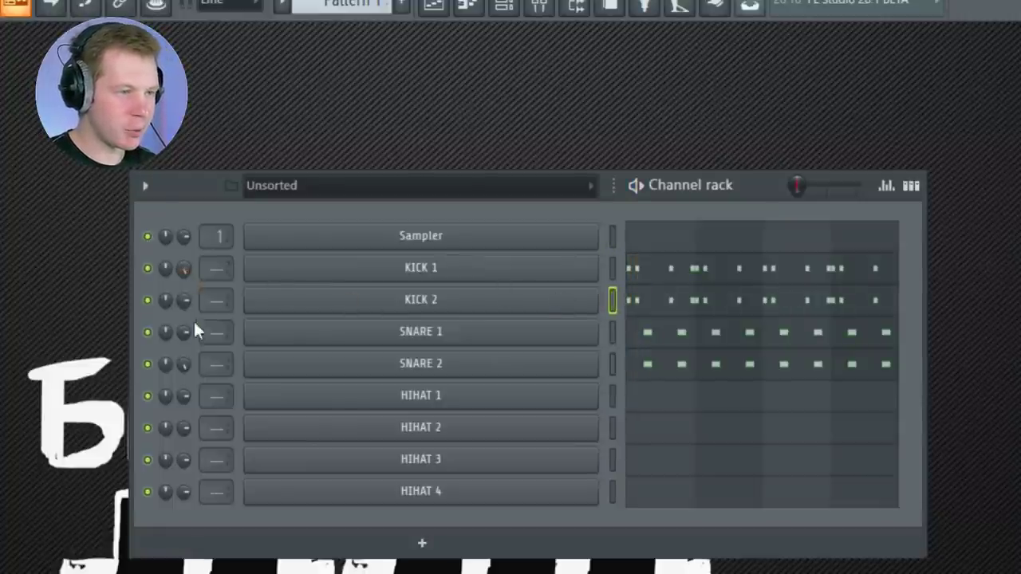
key(space)
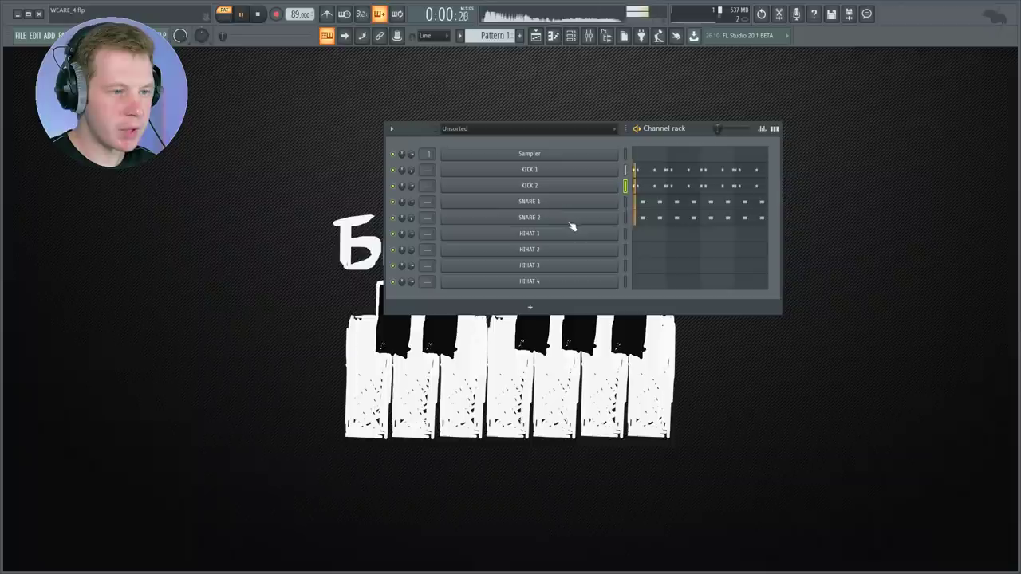
key(space)
Step: Audition the hi-hats, then fill HIHAT 1 with C5 notes an eighth note before each snare across four bars
click(569, 233)
click(584, 236)
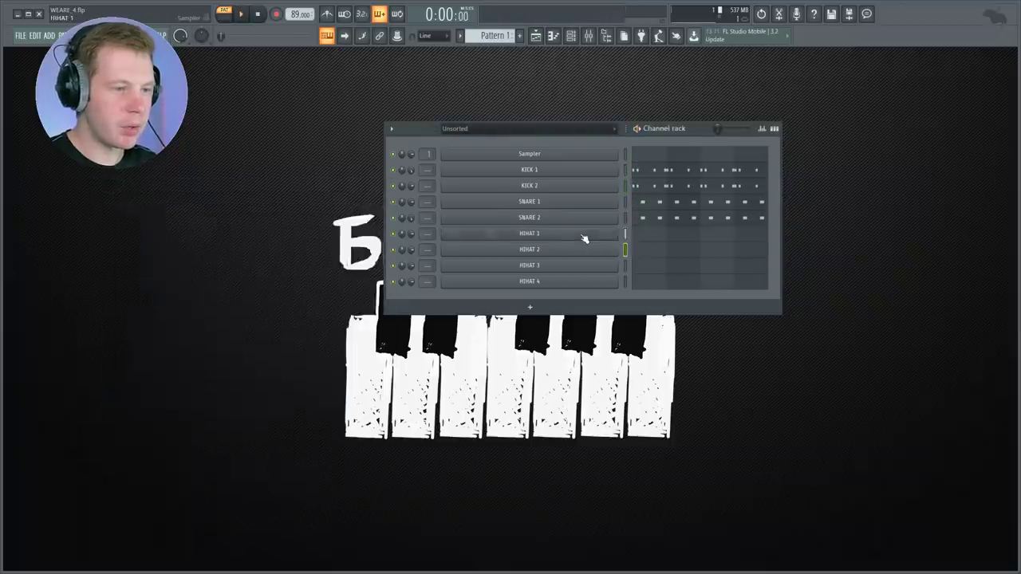
right_click(584, 237)
click(638, 233)
click(162, 293)
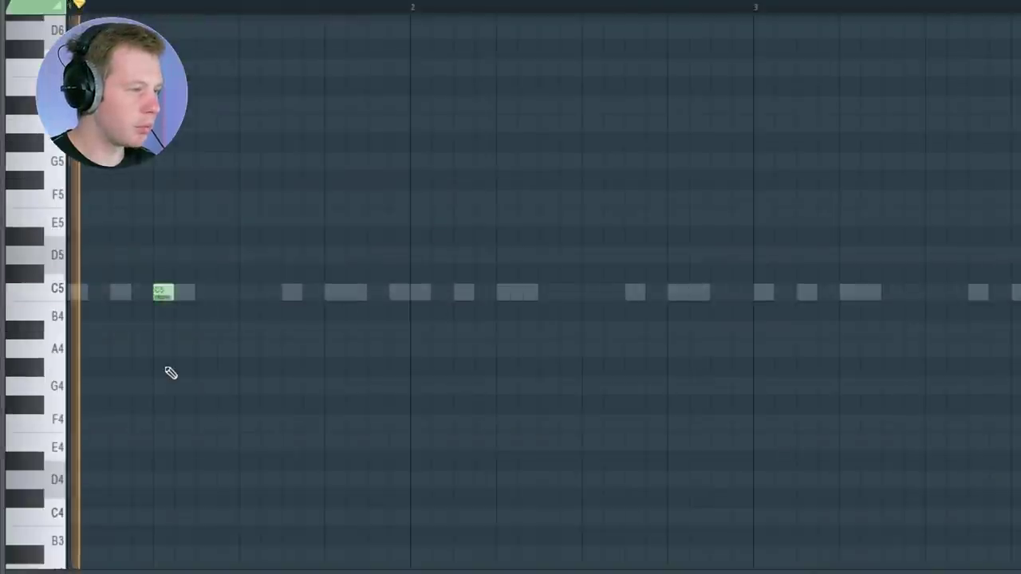
drag(166, 292, 124, 293)
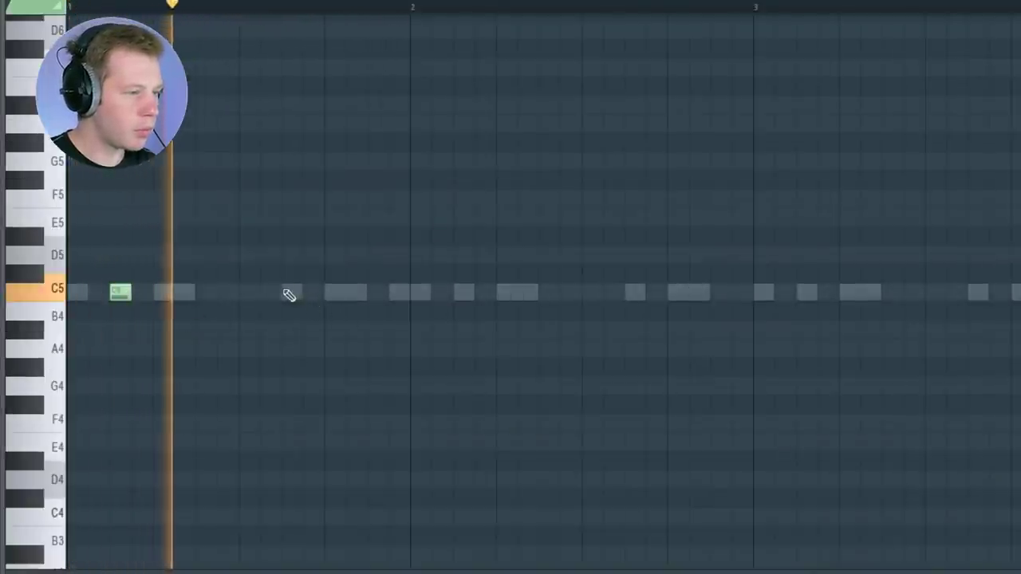
click(290, 293)
click(464, 293)
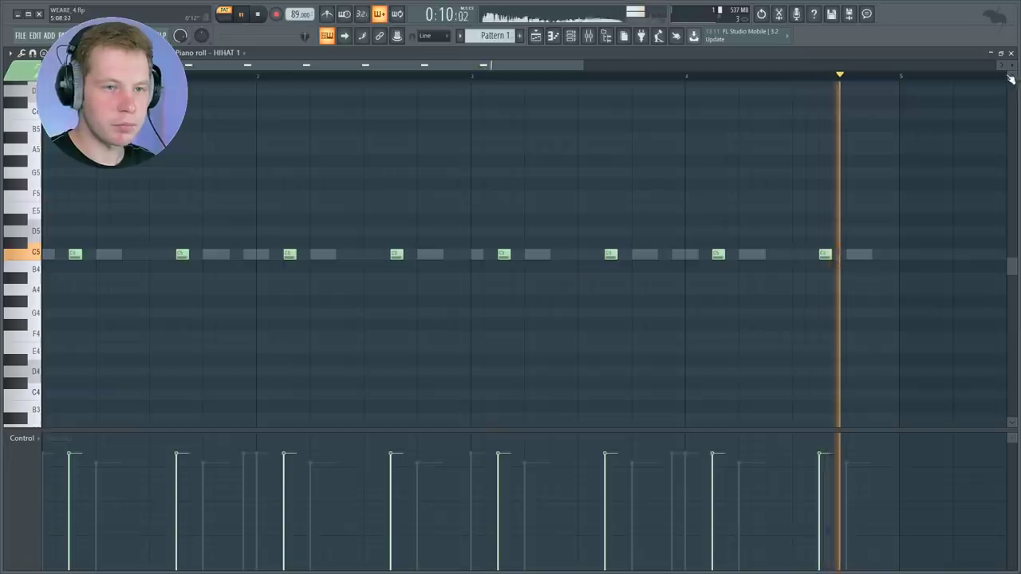
key(space)
key(Escape)
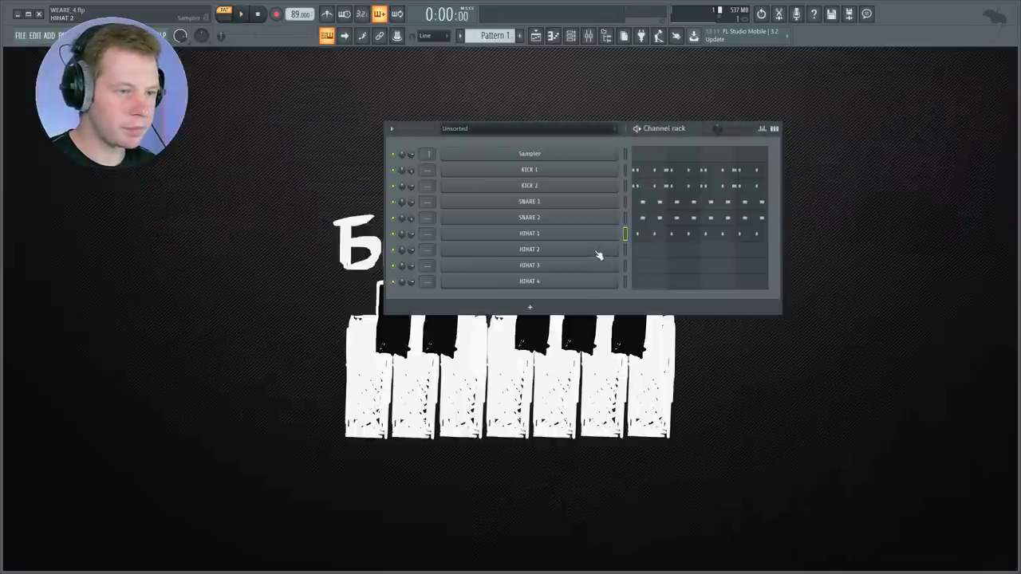
Step: Draw C5 eighth notes with alternating velocities in HIHAT 2 and duplicate them to fill the first bar
right_click(600, 256)
click(645, 250)
click(50, 253)
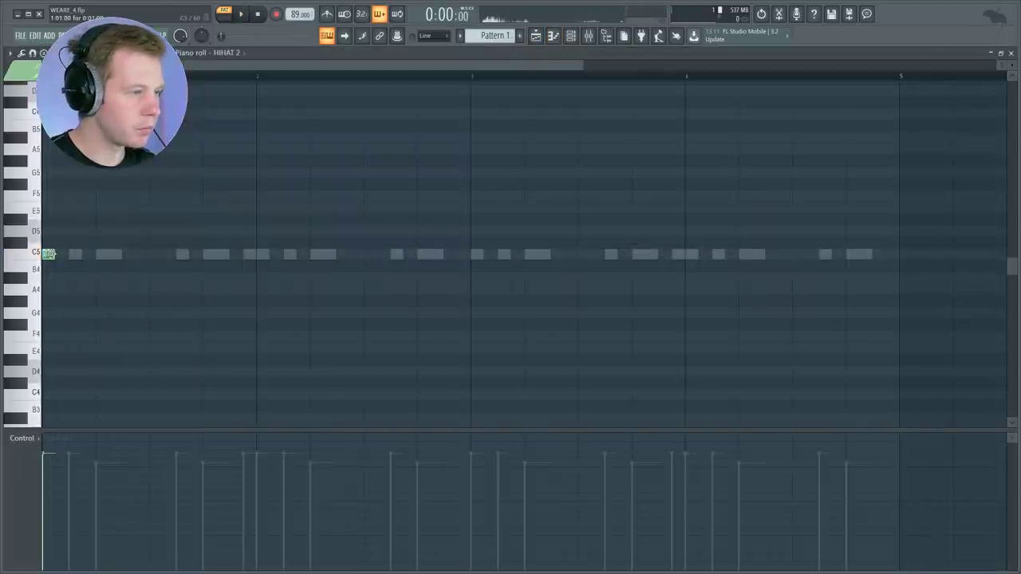
click(75, 253)
click(101, 254)
click(129, 254)
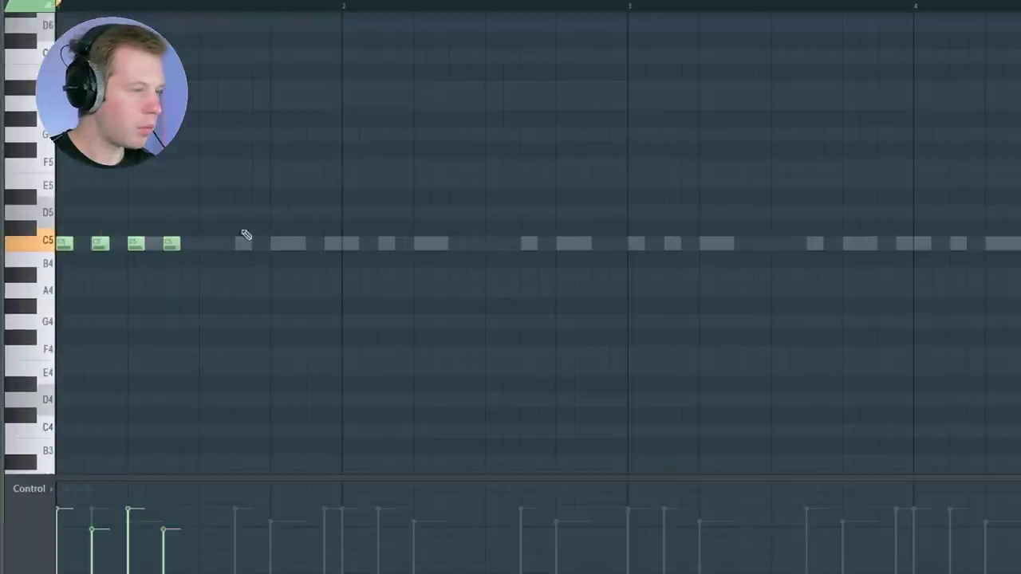
click(64, 231)
key(ctrl+a)
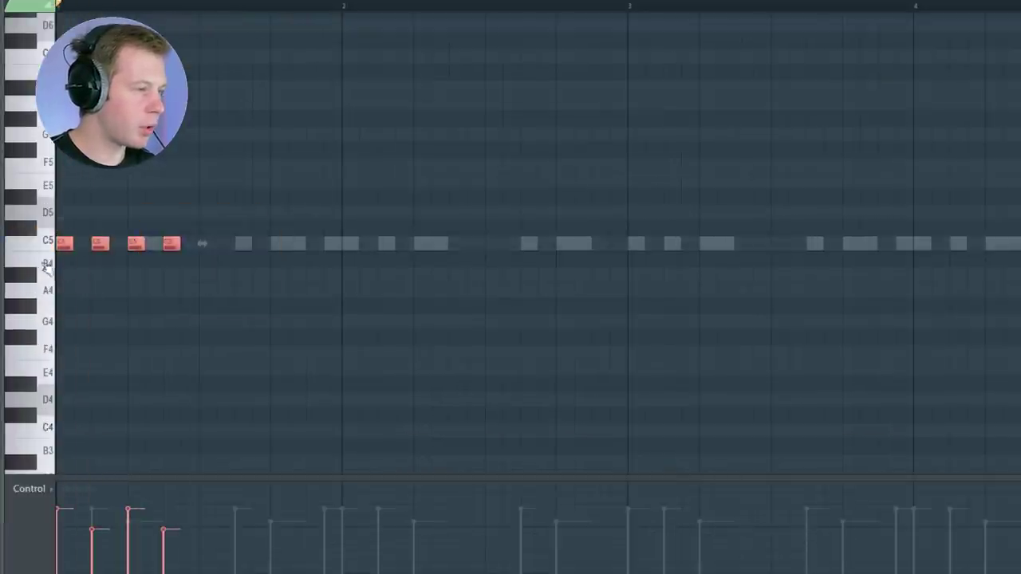
drag(60, 244, 197, 255)
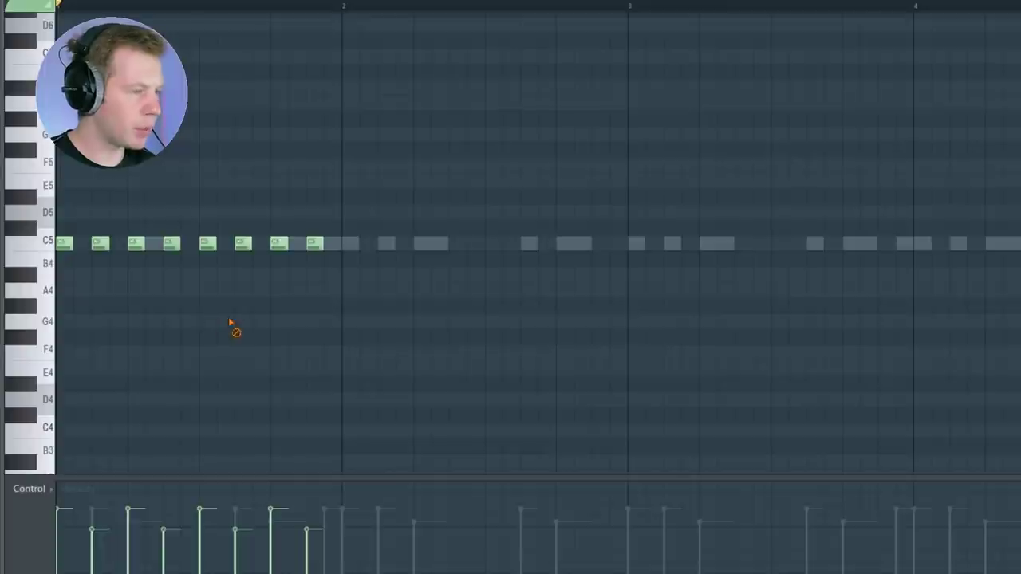
Step: Add two softer sixteenth notes in HIHAT 2's last beat of bar 1 and extend the varied pattern to four bars
key(space)
click(297, 243)
click(332, 244)
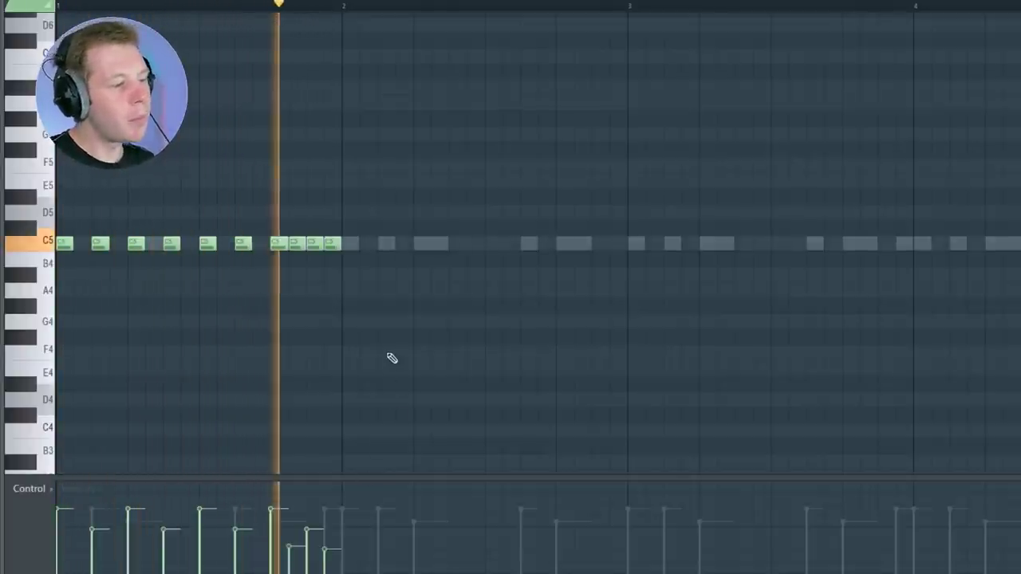
key(space)
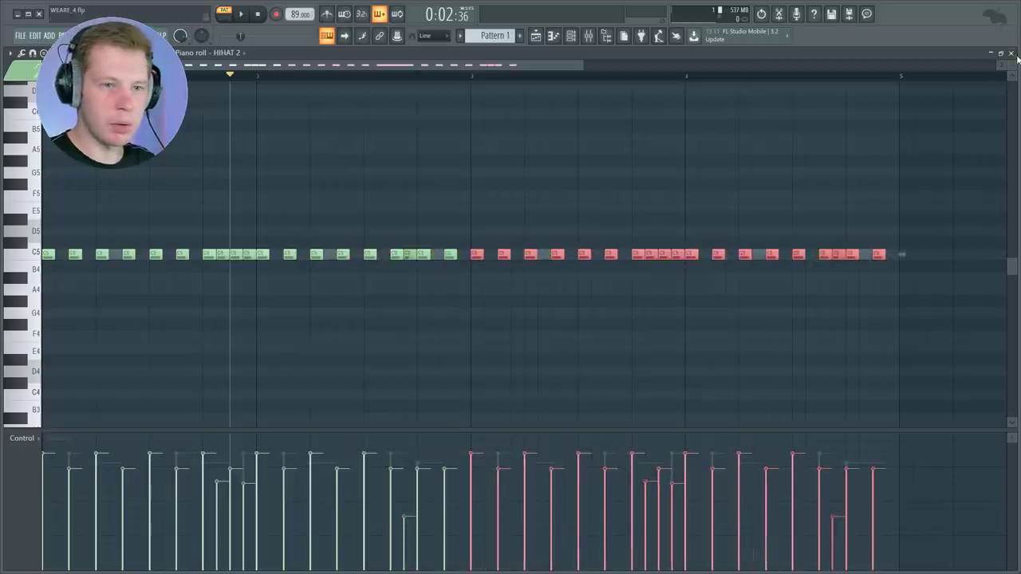
click(1011, 53)
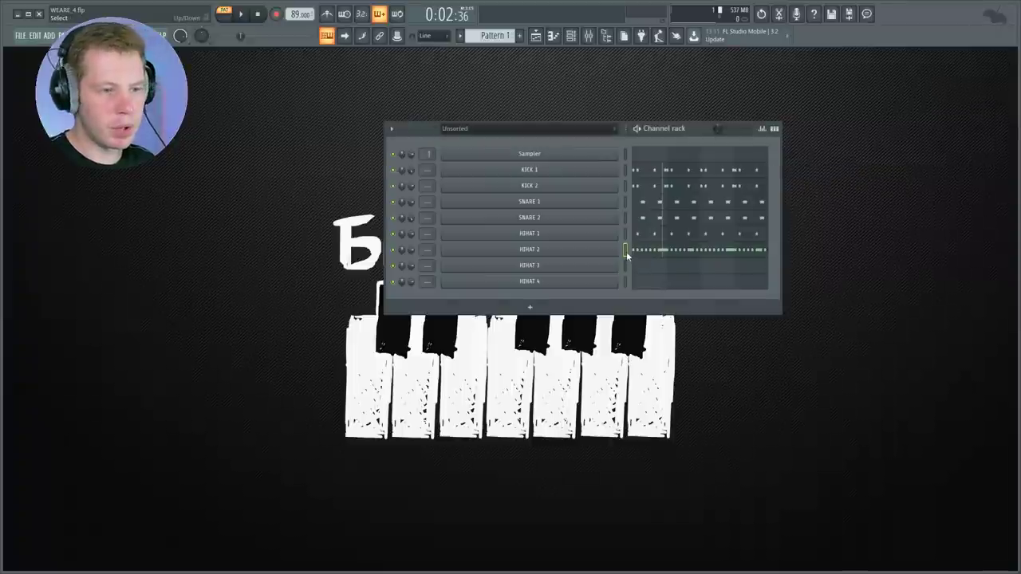
Step: Place a C5 note at the start of bar 1 in the HIHAT 3 channel and raise its velocity
right_click(594, 274)
click(642, 266)
click(73, 254)
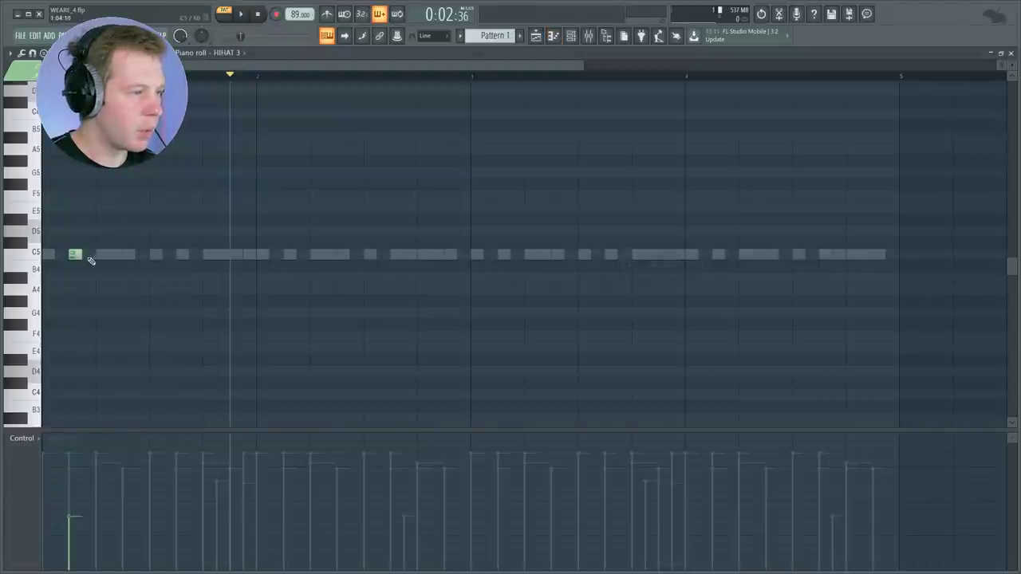
drag(75, 255, 47, 255)
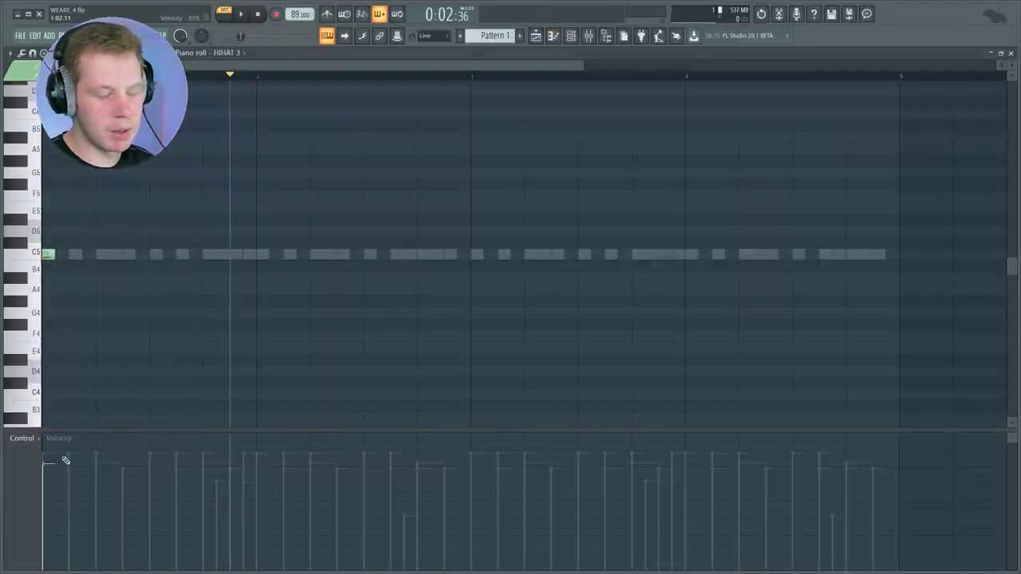
click(75, 256)
key(space)
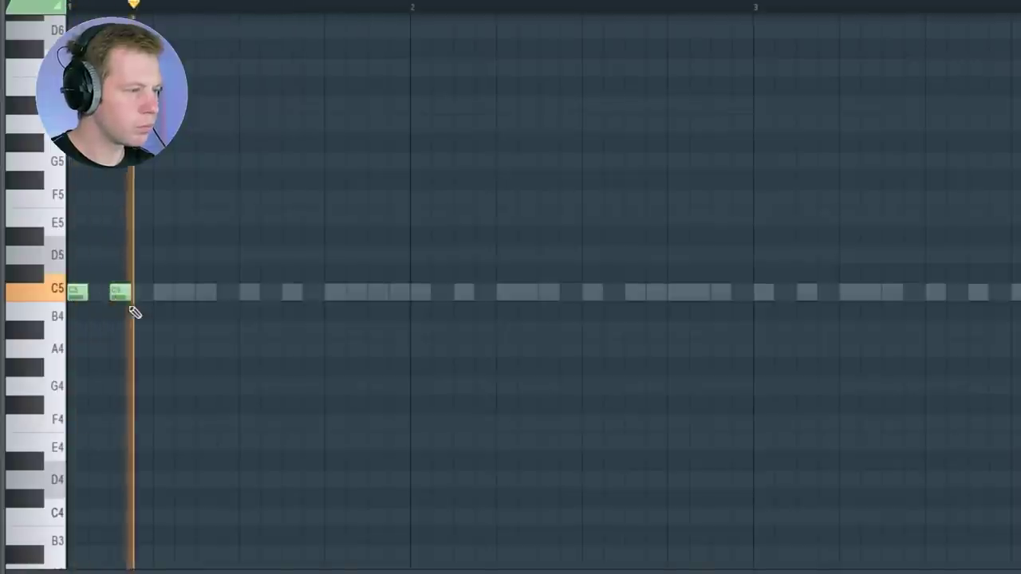
right_click(127, 299)
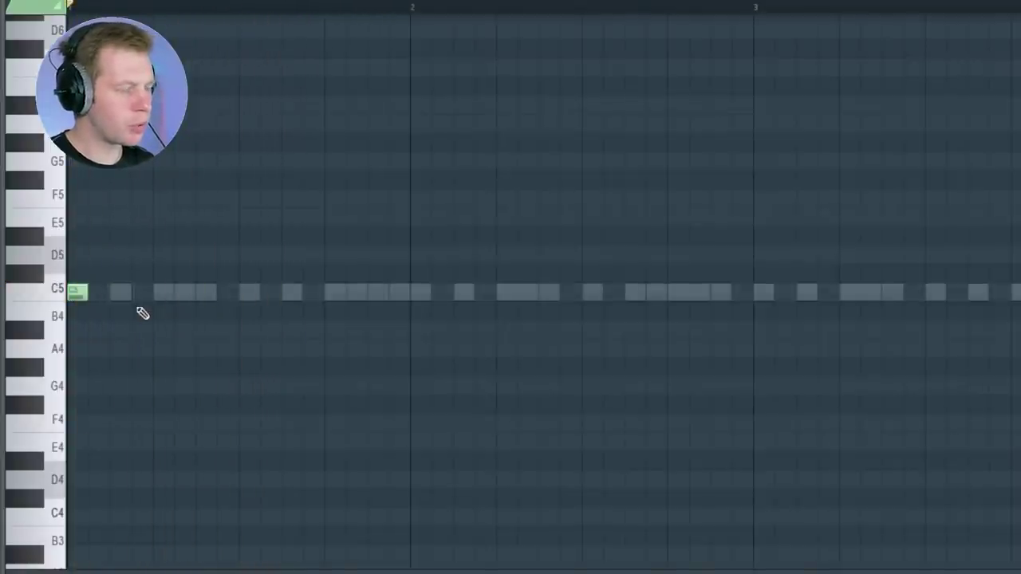
Step: Add softer HIHAT 3 notes on bar 1's third beat, each bar's last eighth, and the start of bar 2
key(space)
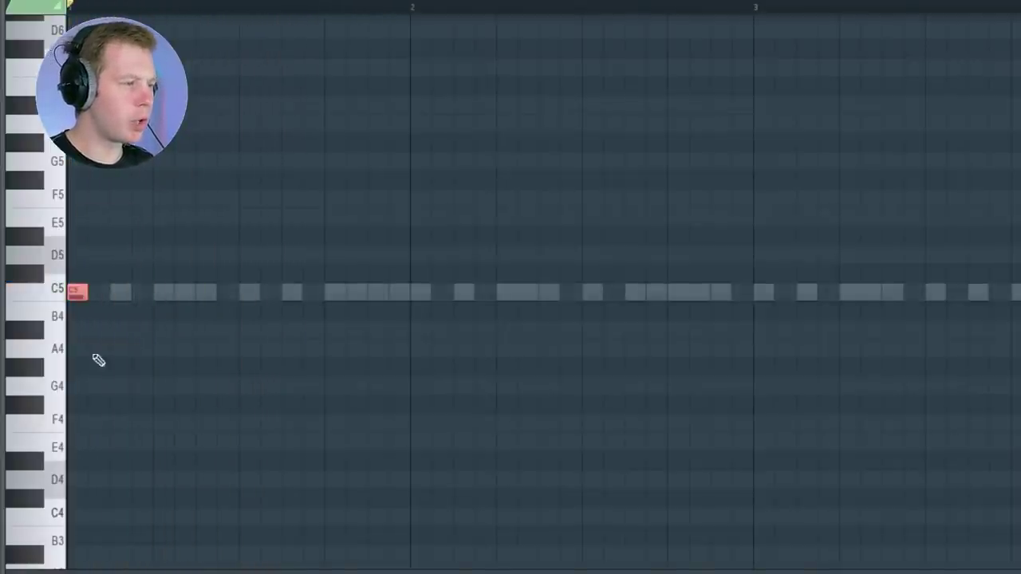
drag(133, 229, 128, 329)
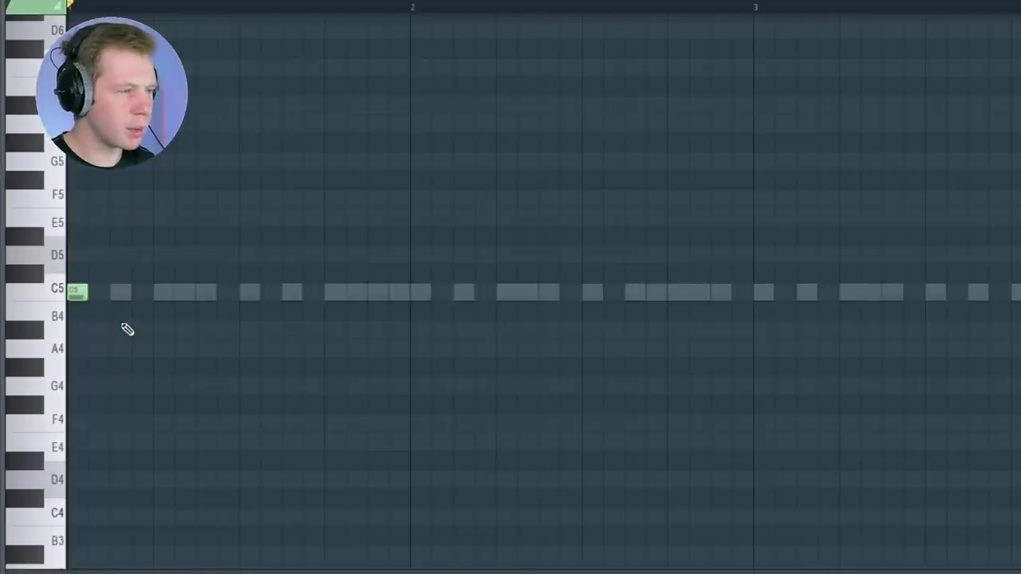
key(space)
key(space)
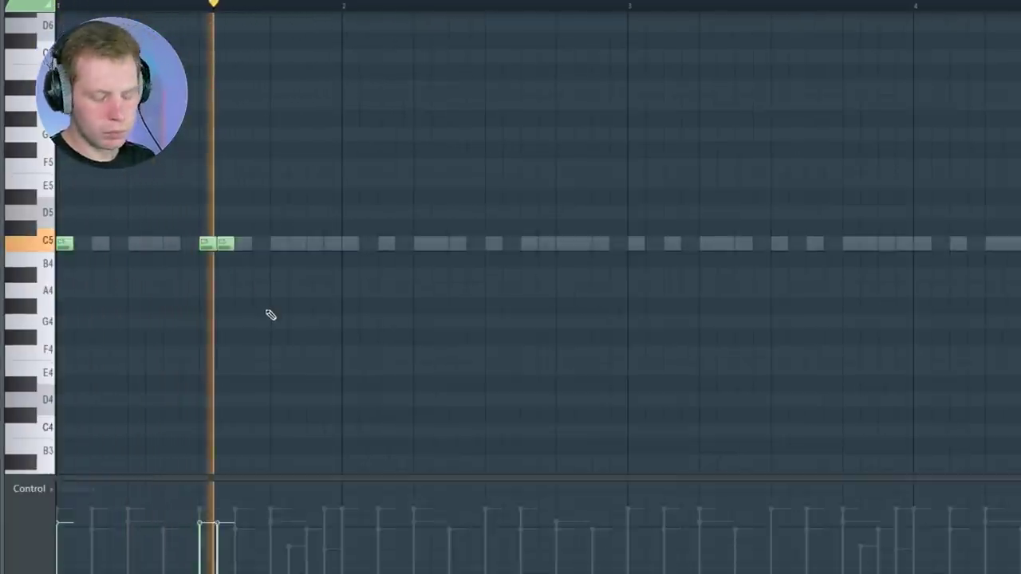
key(space)
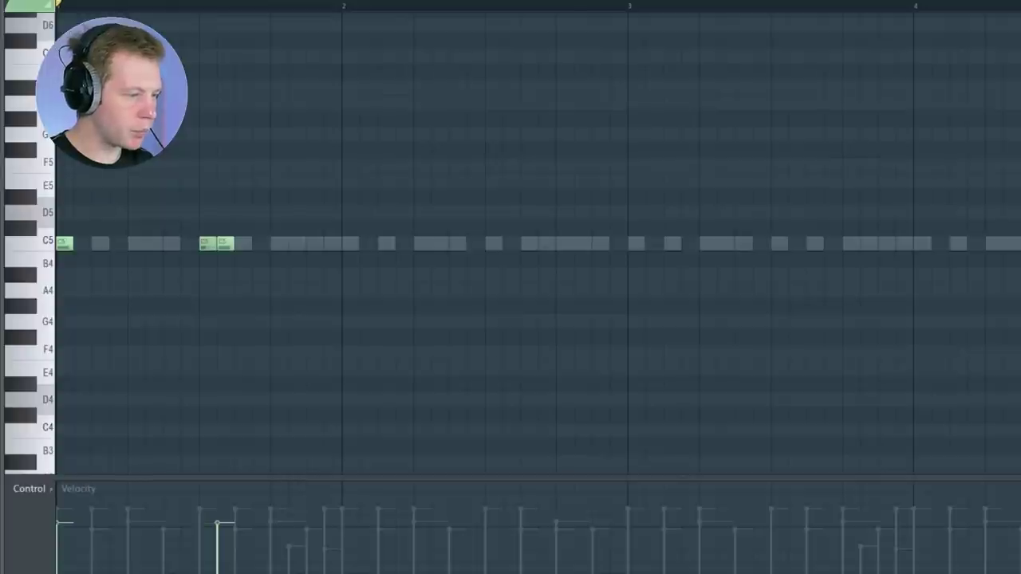
key(space)
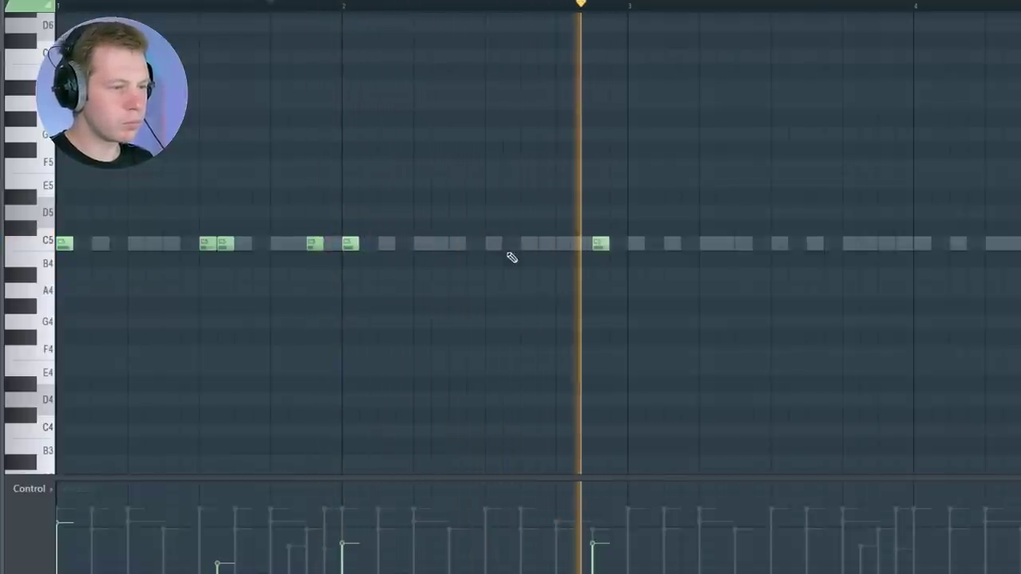
Step: Add two consecutive sixteenth notes on the third beat of bar 2 in HIHAT 3 and duplicate the two-bar pattern
click(489, 243)
click(507, 243)
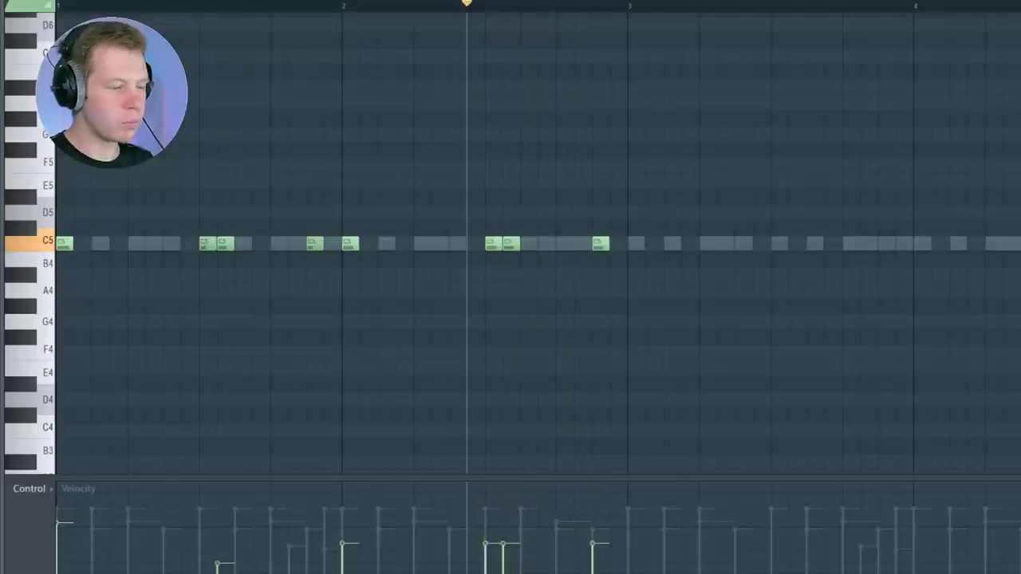
key(ctrl+b)
Step: Build a sparse two-bar HIHAT 4 pattern on C5 with varied velocities, checking it by playback
click(231, 55)
click(249, 158)
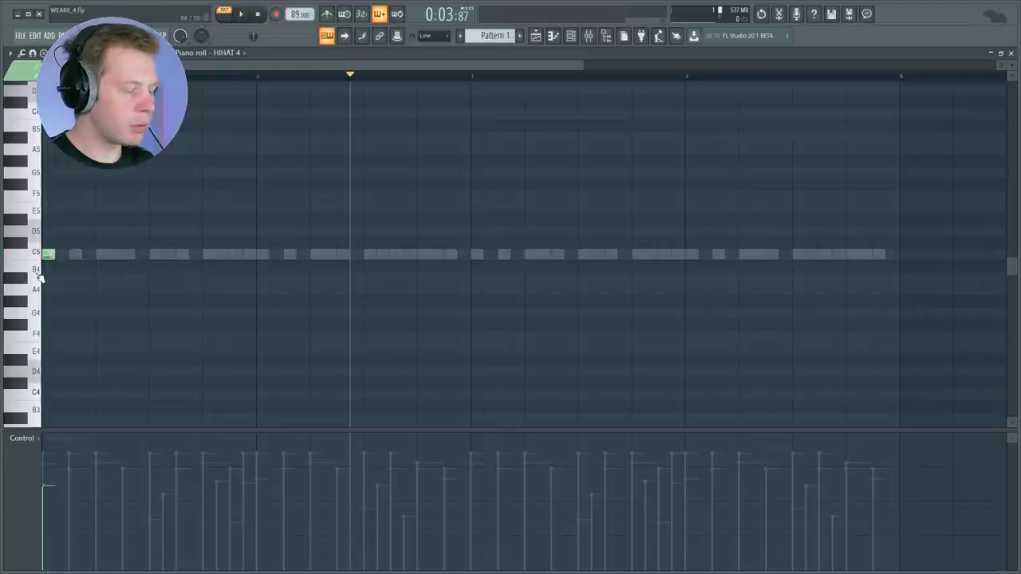
key(space)
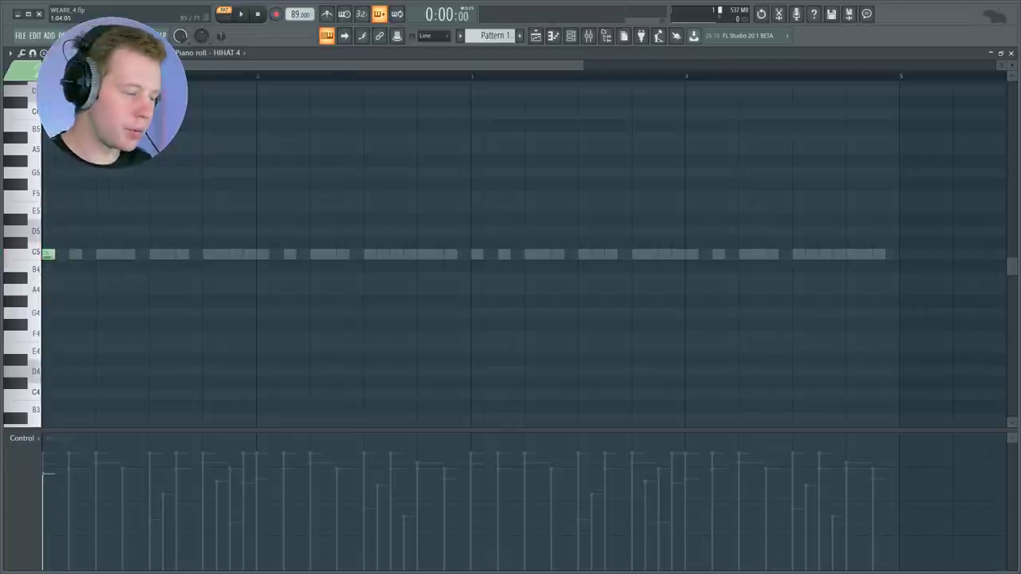
key(space)
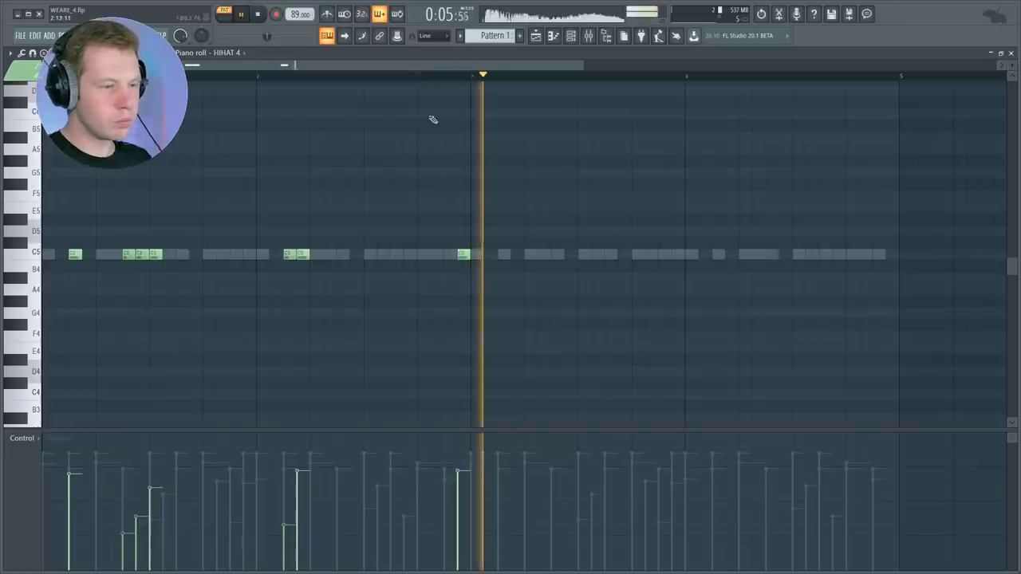
Step: Duplicate the two-bar HIHAT 4 pattern into bars 3 and 4, adjust the copy and close the piano roll
drag(581, 157, 40, 340)
key(space)
key(ctrl+b)
drag(482, 270, 503, 267)
click(481, 355)
click(1008, 54)
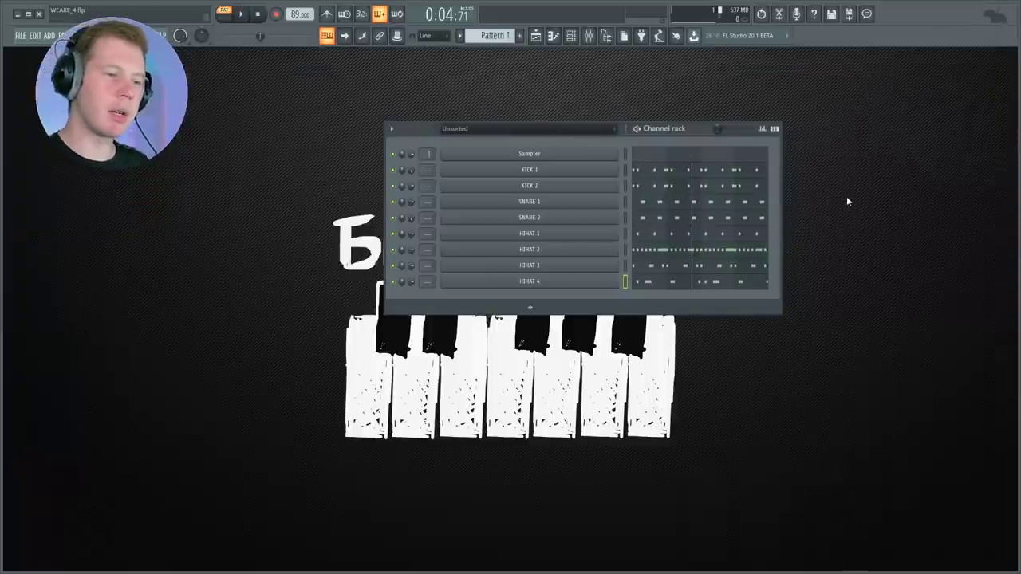
Step: Open the KICK 1 notes in the quantizer with the 16_hiphop westside template, raise start-time strength to maximum and audition the result
click(727, 171)
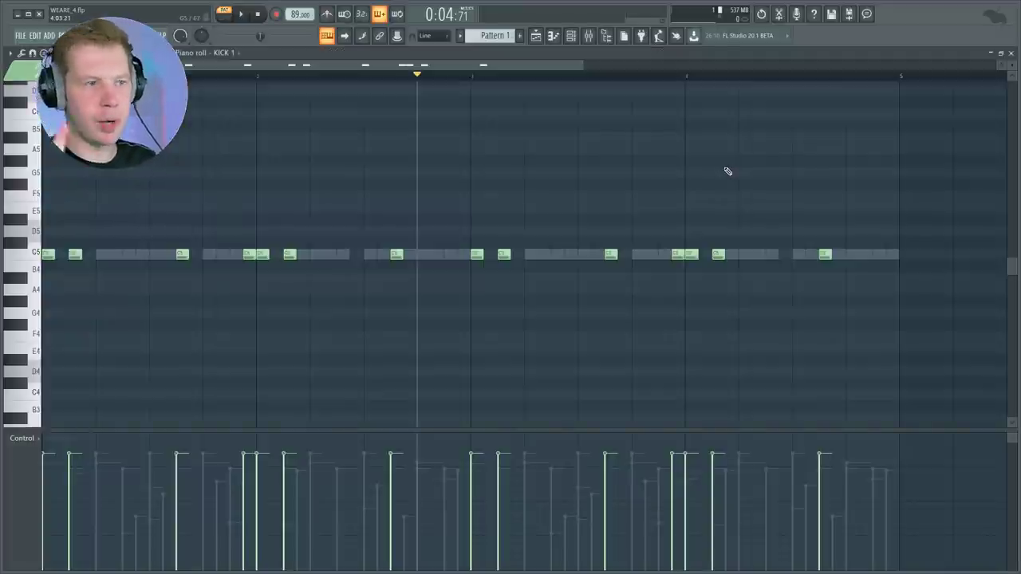
key(alt+q)
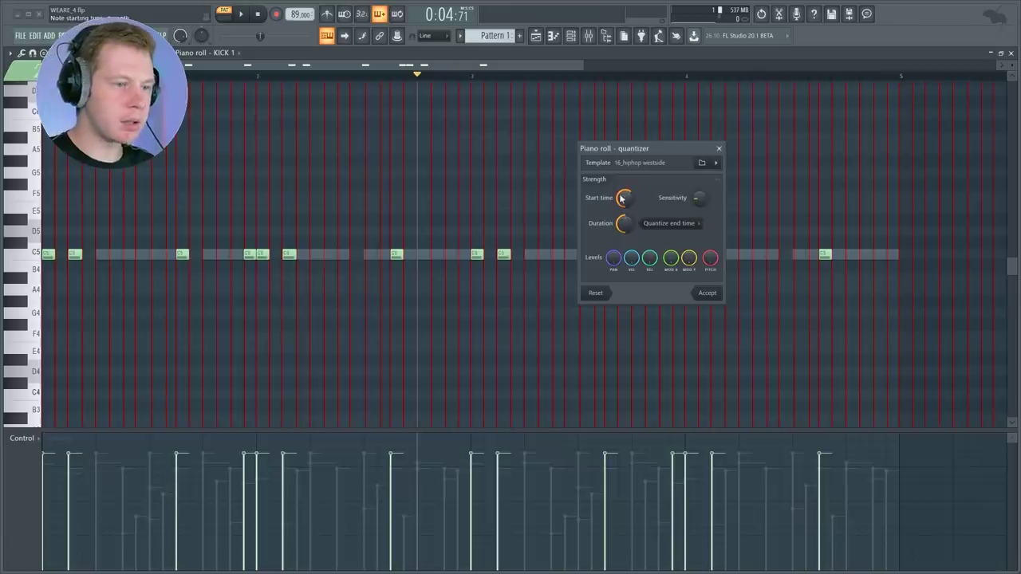
drag(624, 198, 624, 172)
key(Return)
drag(303, 79, 163, 78)
key(alt+q)
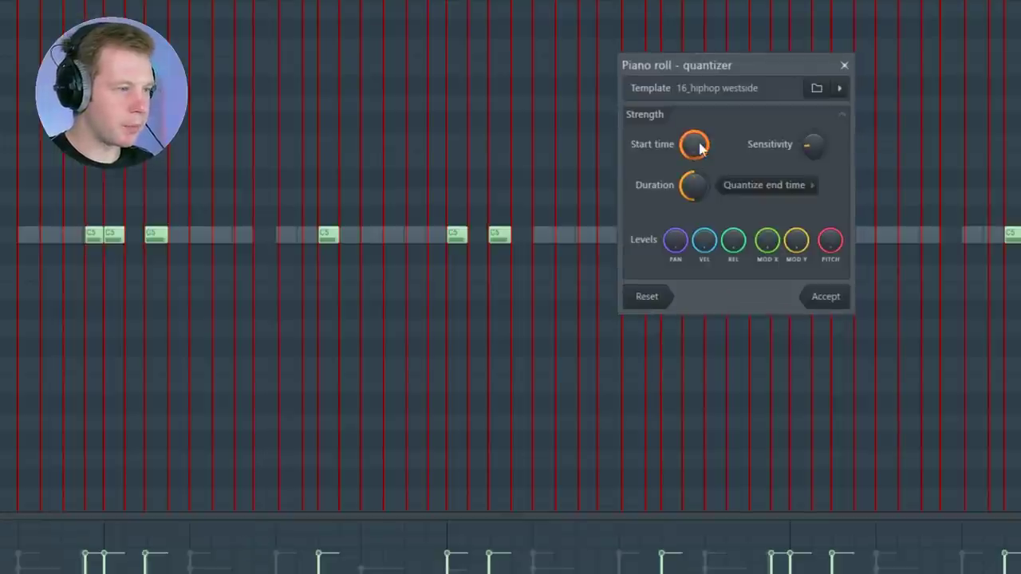
key(space)
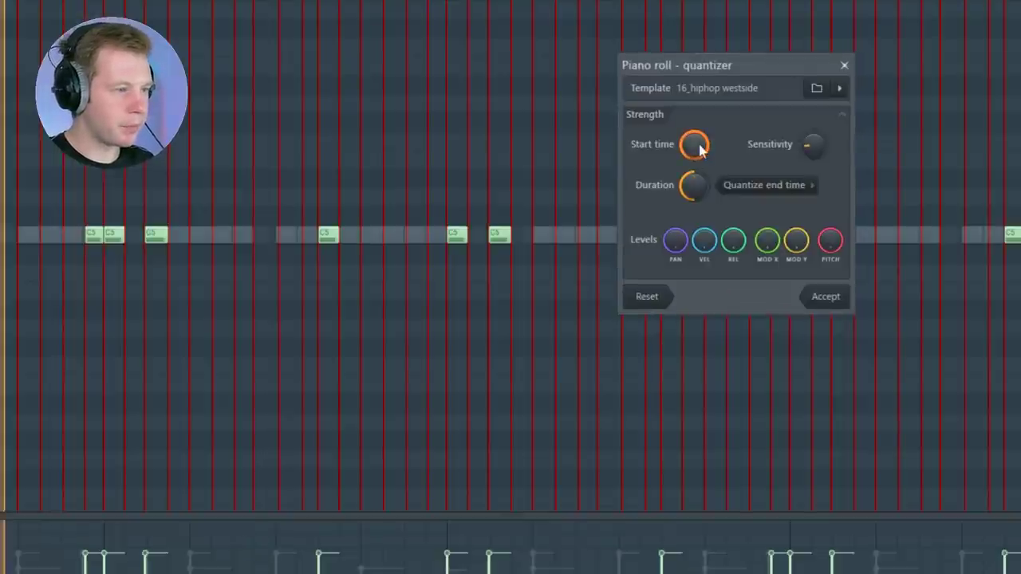
Step: Set the quantizer's start-time strength to 67%, check the KICK 1 groove by playback, accept and close the piano roll
drag(699, 150, 699, 151)
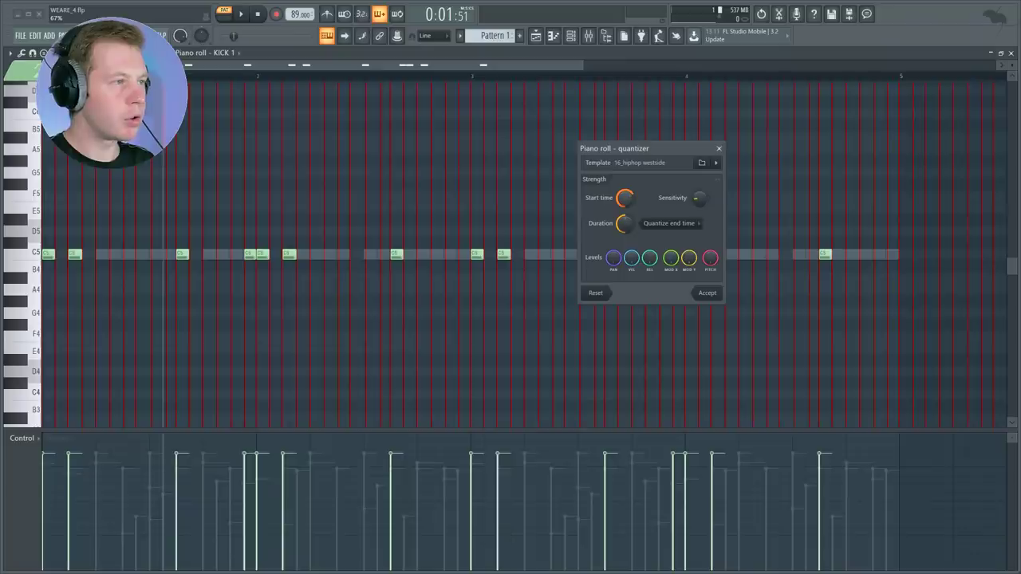
key(space)
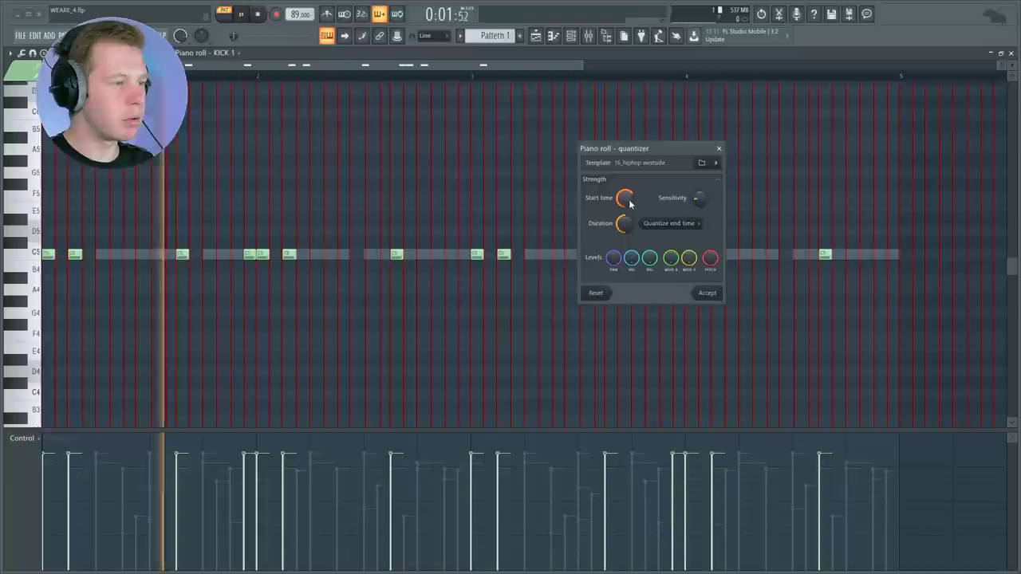
key(space)
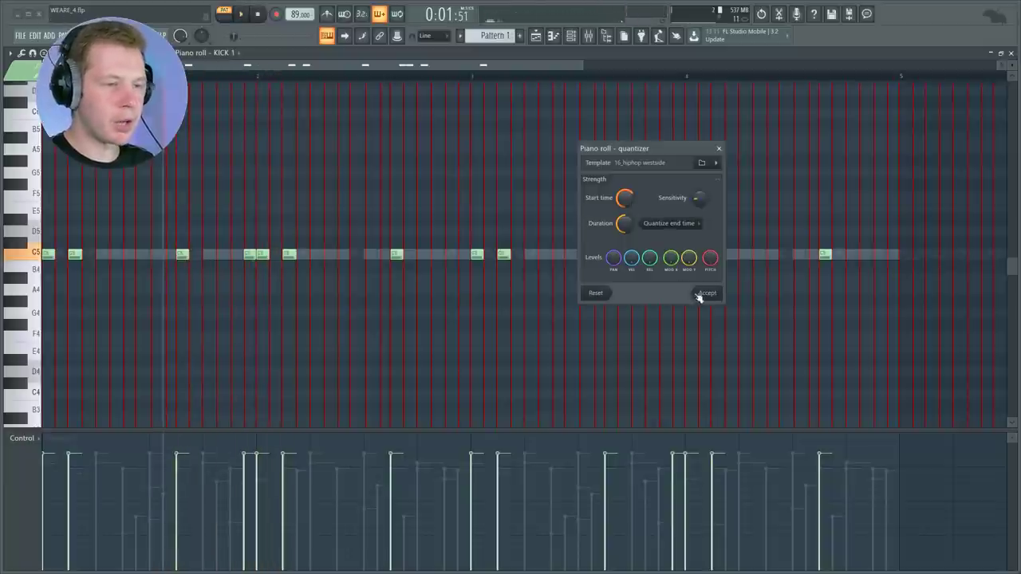
click(707, 293)
click(1011, 53)
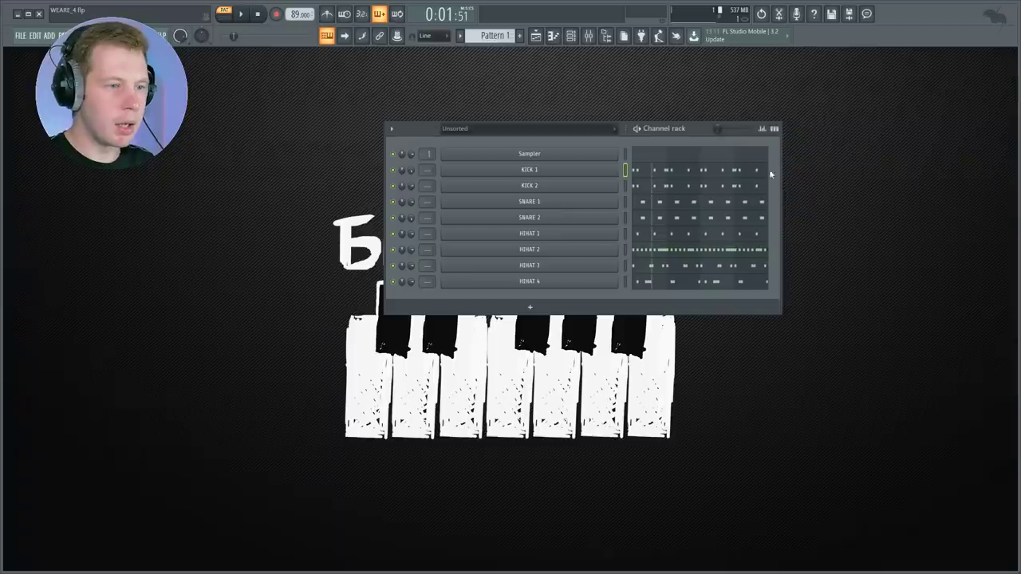
Step: Randomize the note velocities of the HIHAT 2 pattern
click(626, 186)
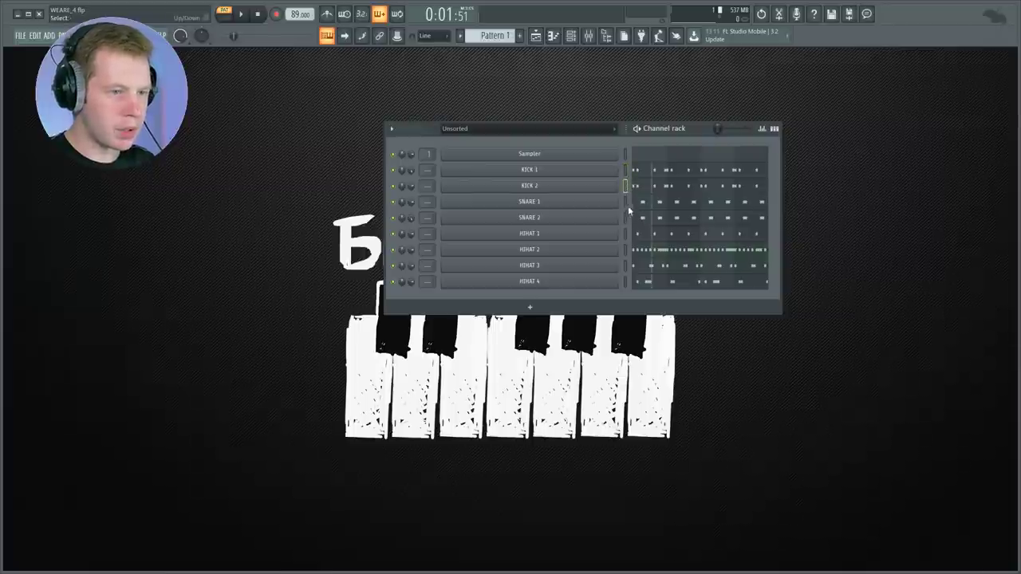
click(643, 252)
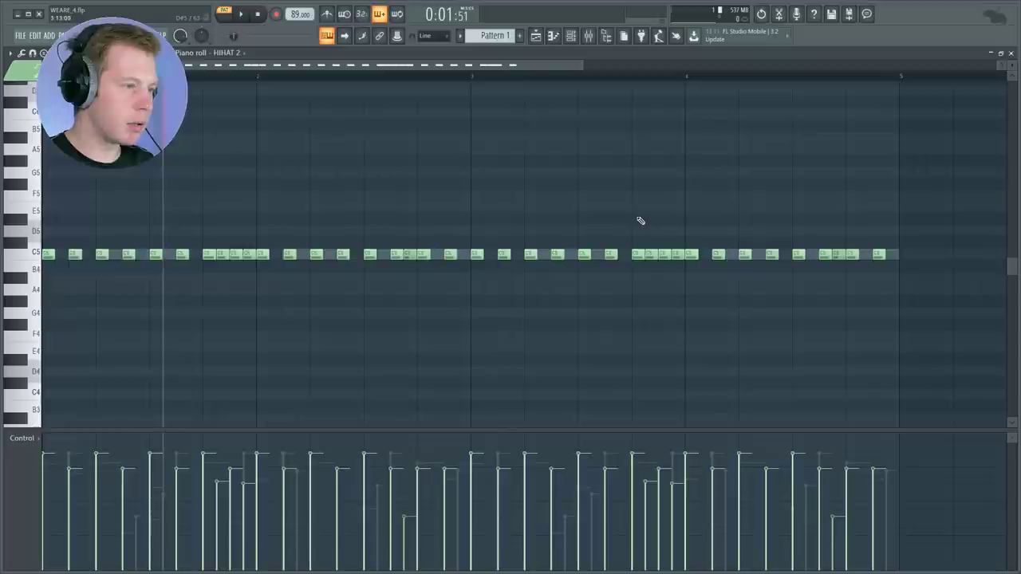
key(alt+r)
click(714, 296)
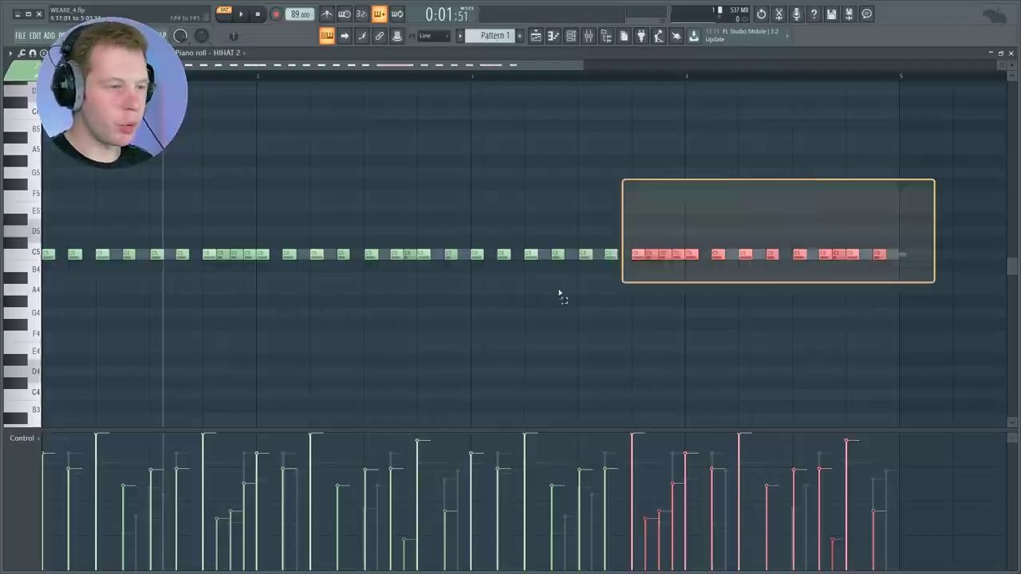
Step: Select all HIHAT 2 notes, lower their velocities together while keeping the variation, and close the piano roll
key(ctrl+a)
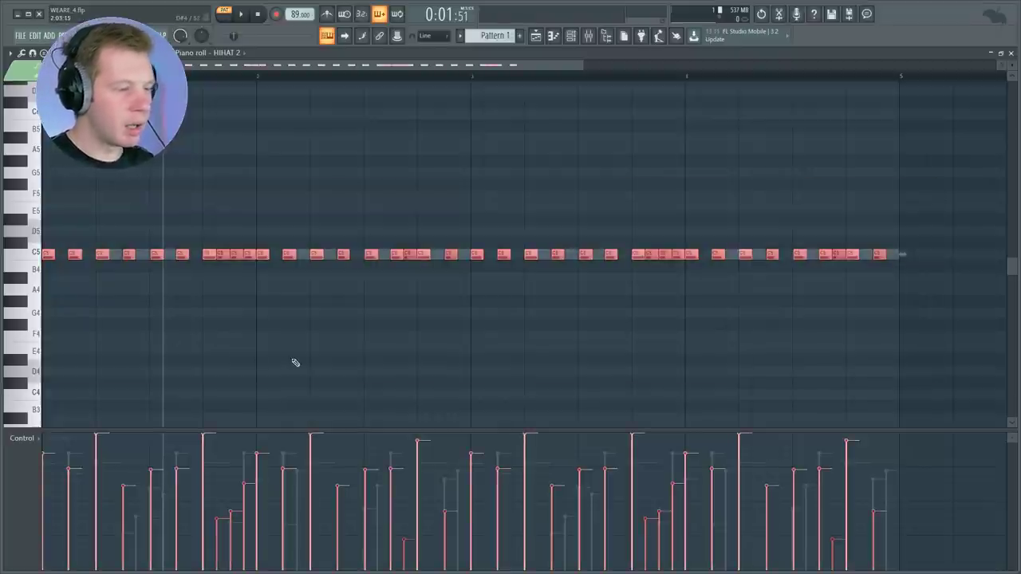
scroll(166, 236, up, 5)
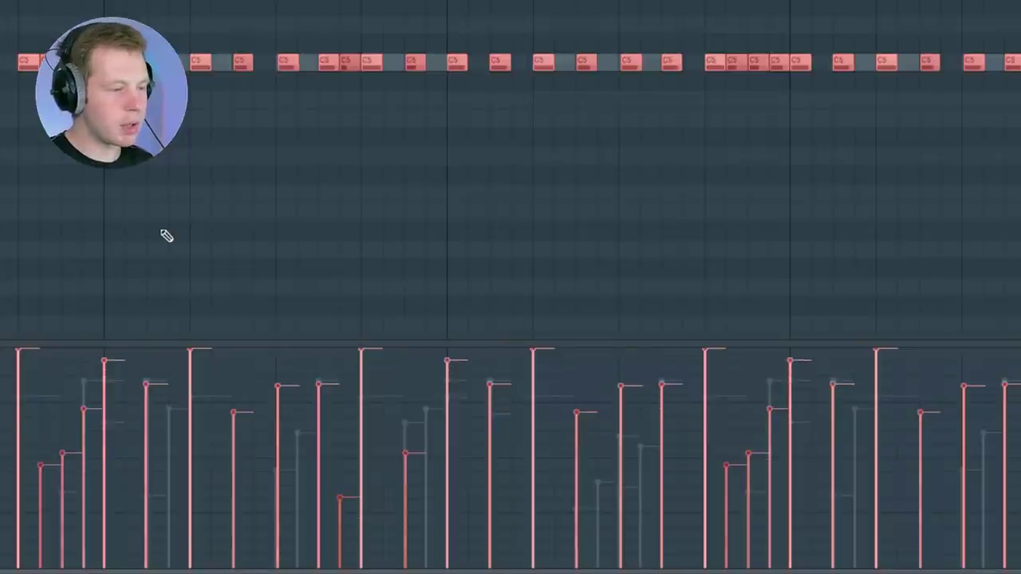
scroll(166, 236, up, 2)
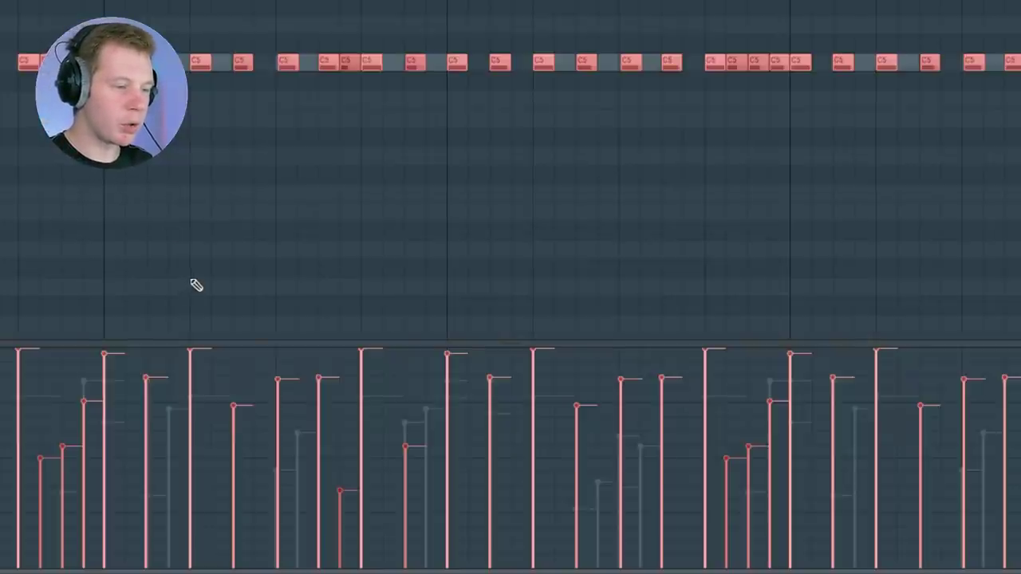
scroll(196, 285, up, 2)
scroll(198, 285, down, 14)
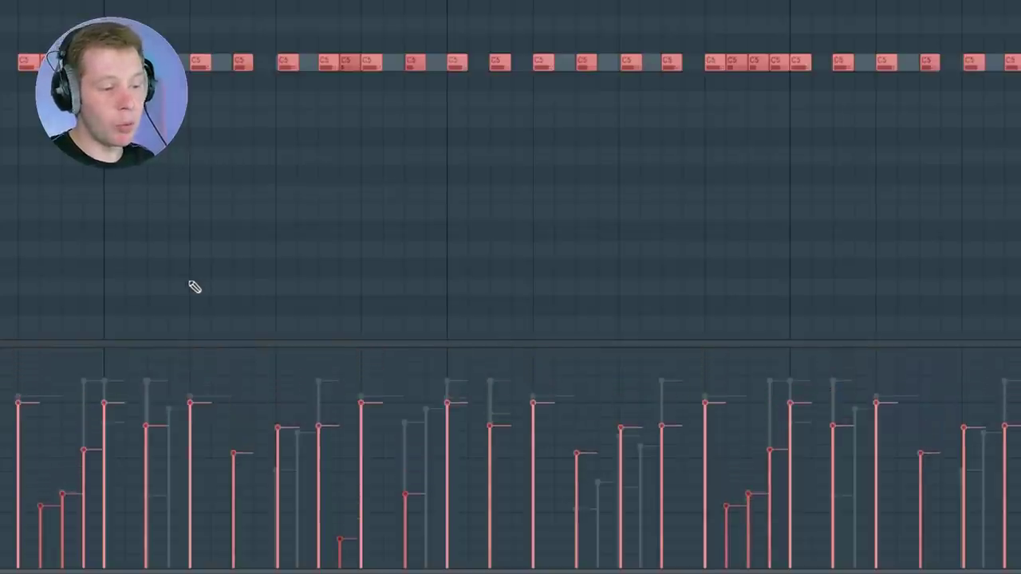
scroll(195, 286, down, 2)
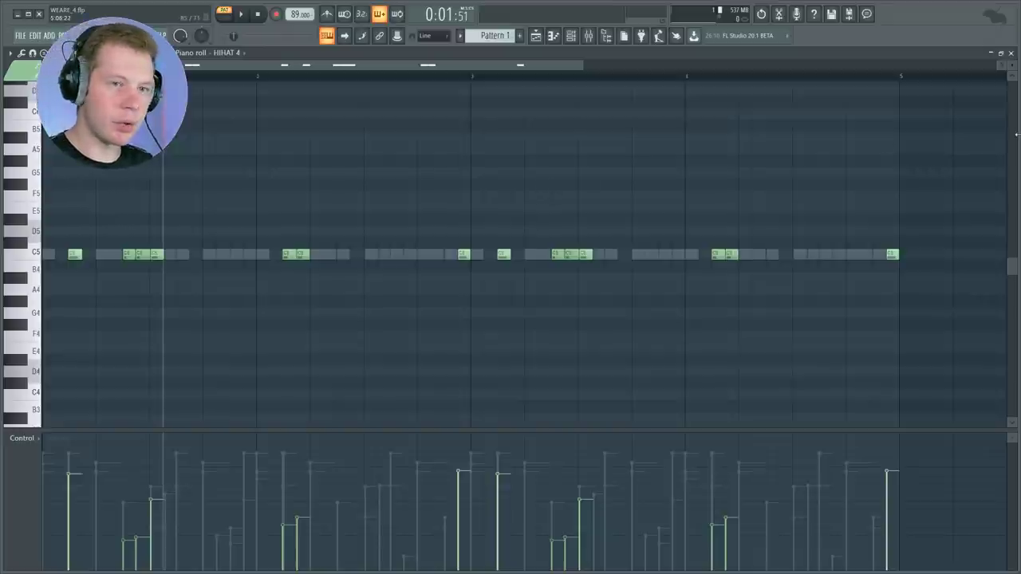
click(1011, 53)
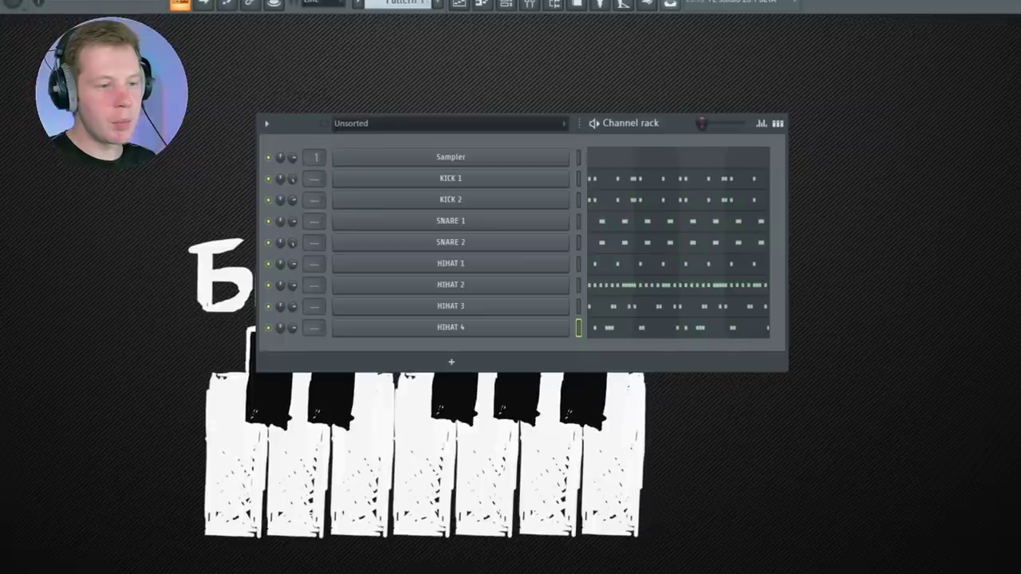
Step: Audition the drum pattern, then open the Ana Johnsson We Are recording in Edison on mixer insert 1
key(space)
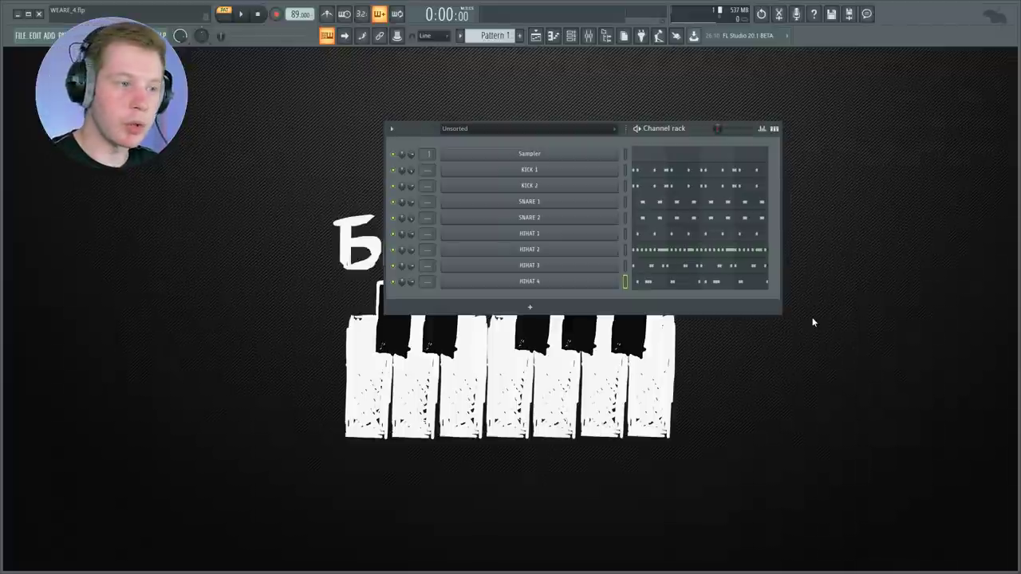
click(589, 36)
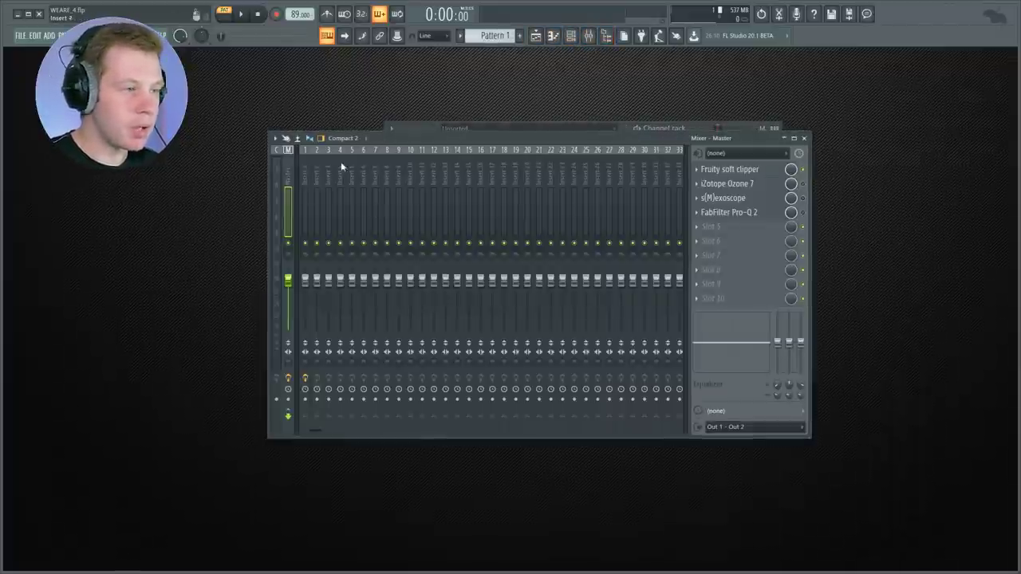
click(304, 169)
click(713, 198)
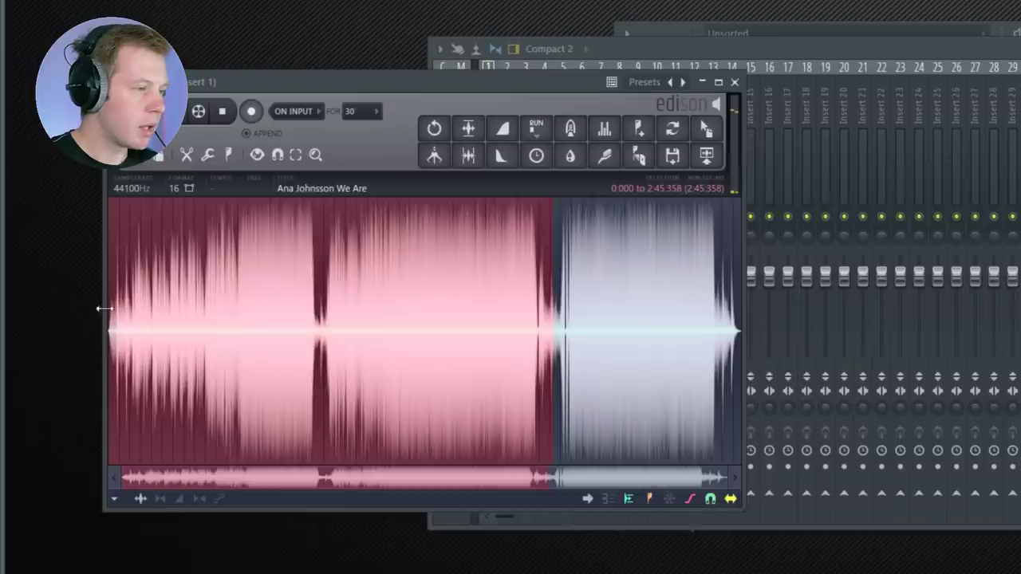
Step: Start the Edison selection at the first loud hit, 3.542, and listen through the recording for a usable section
scroll(118, 345, up, 3)
scroll(130, 346, up, 5)
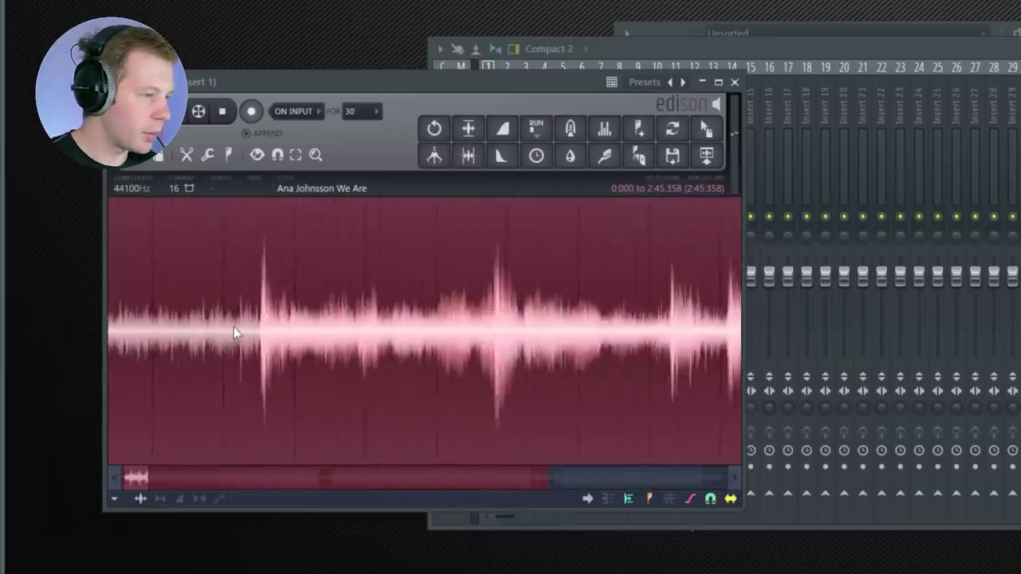
shift+click(261, 351)
key(space)
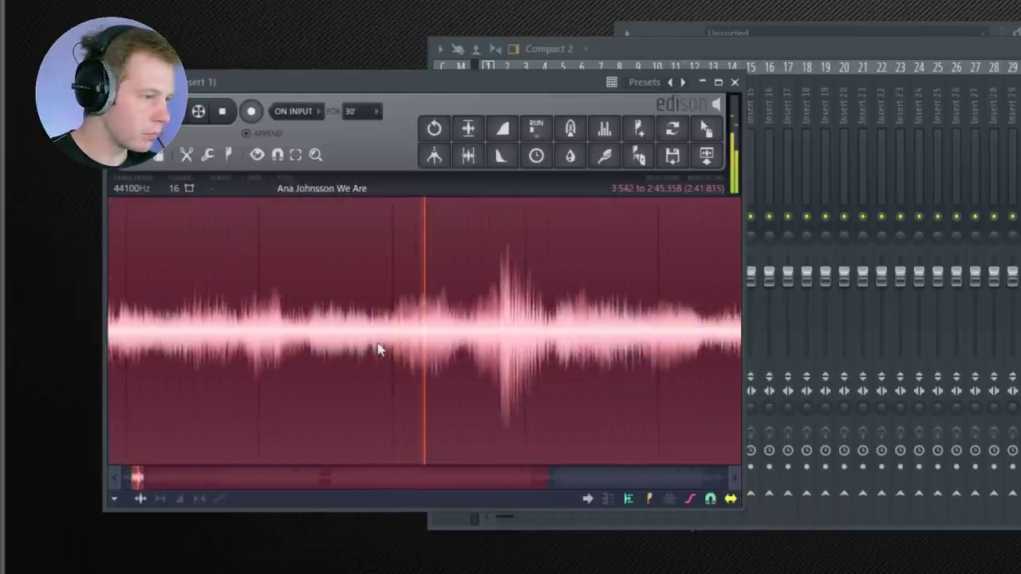
scroll(433, 342, down, 2)
click(618, 311)
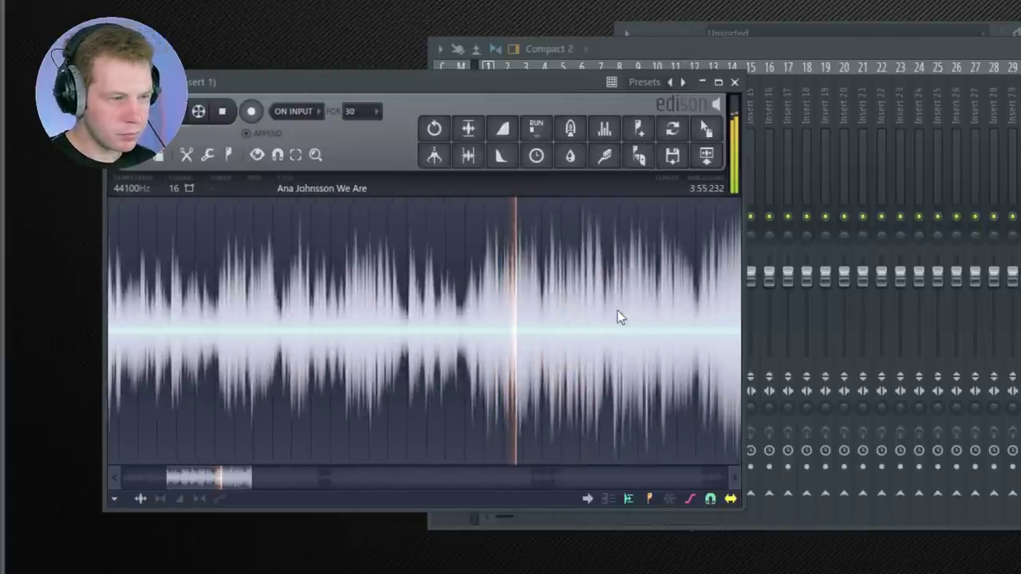
key(space)
Step: Select the recording from 3.515 to 49.686 in Edison and place it on Track 1 of the playlist
key(ctrl+a)
scroll(278, 351, down, 5)
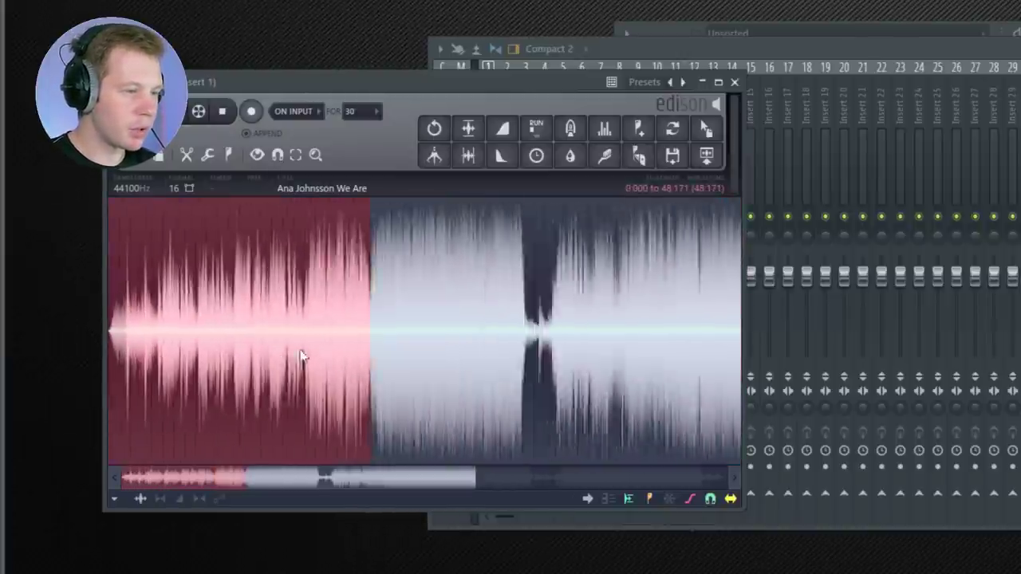
scroll(143, 343, up, 8)
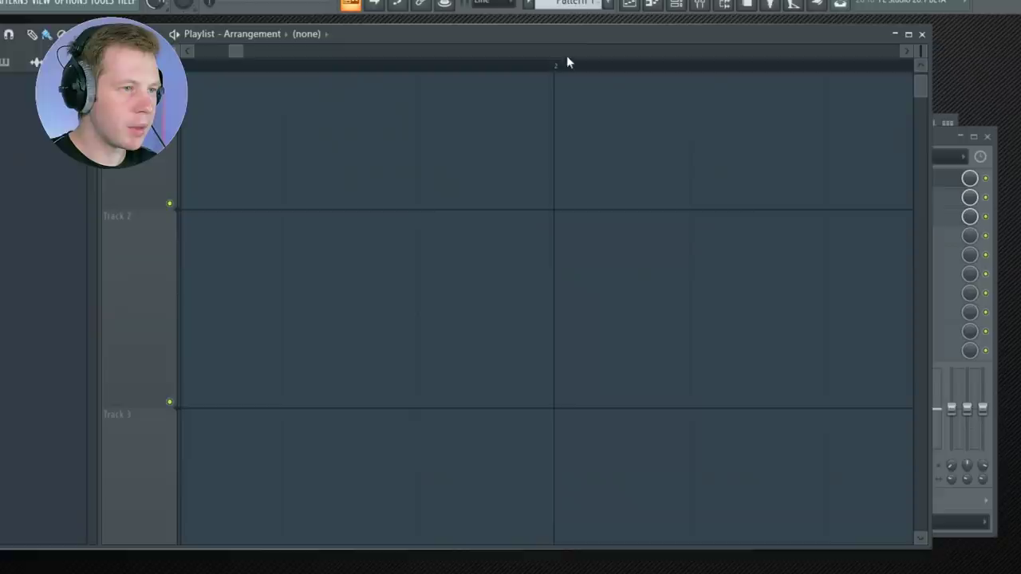
drag(561, 39, 522, 395)
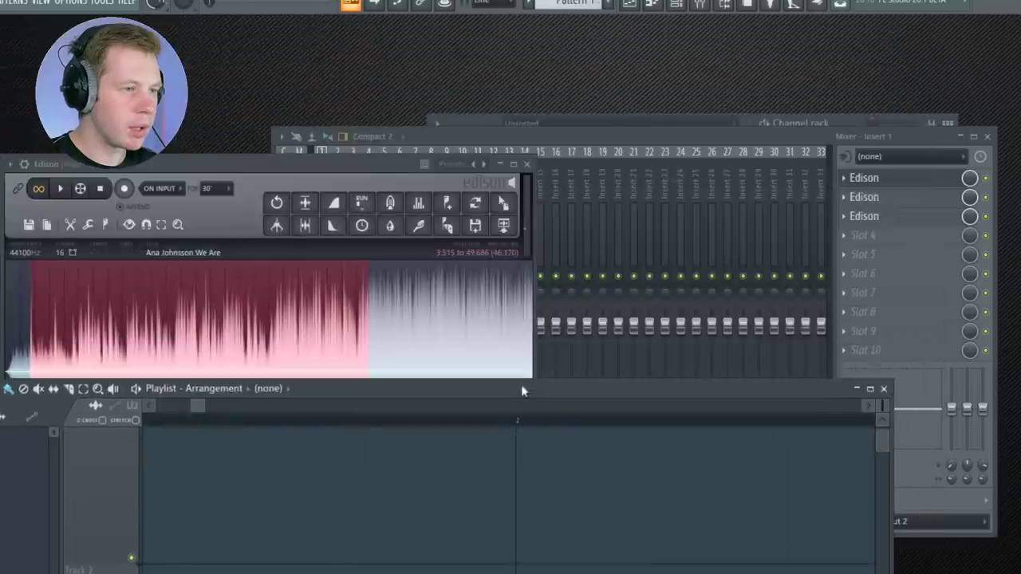
drag(503, 206, 358, 531)
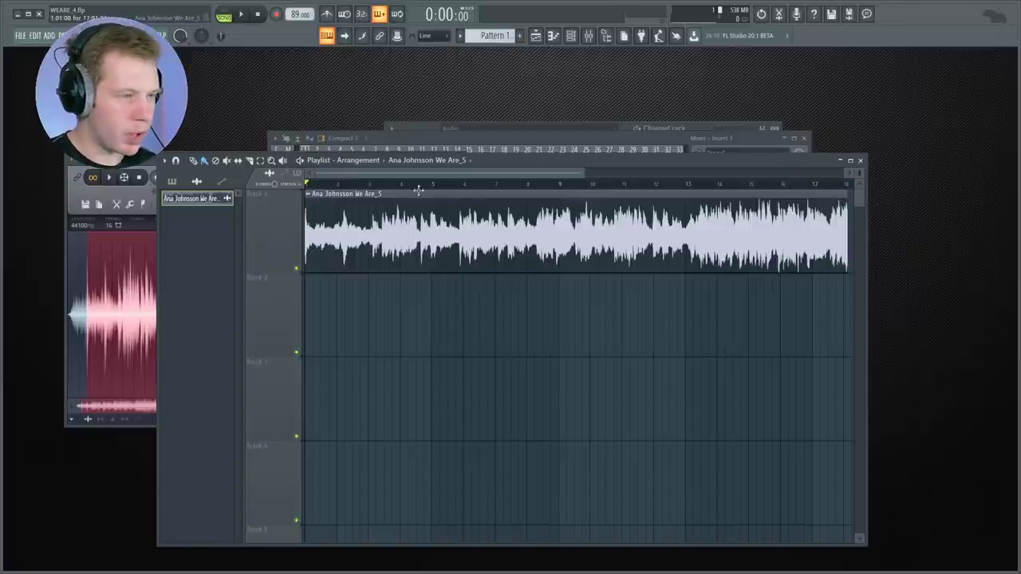
Step: Stretch the sample clip shorter to end near bar 15, align its start to the grid and check the timing by playback
drag(848, 257, 750, 256)
key(space)
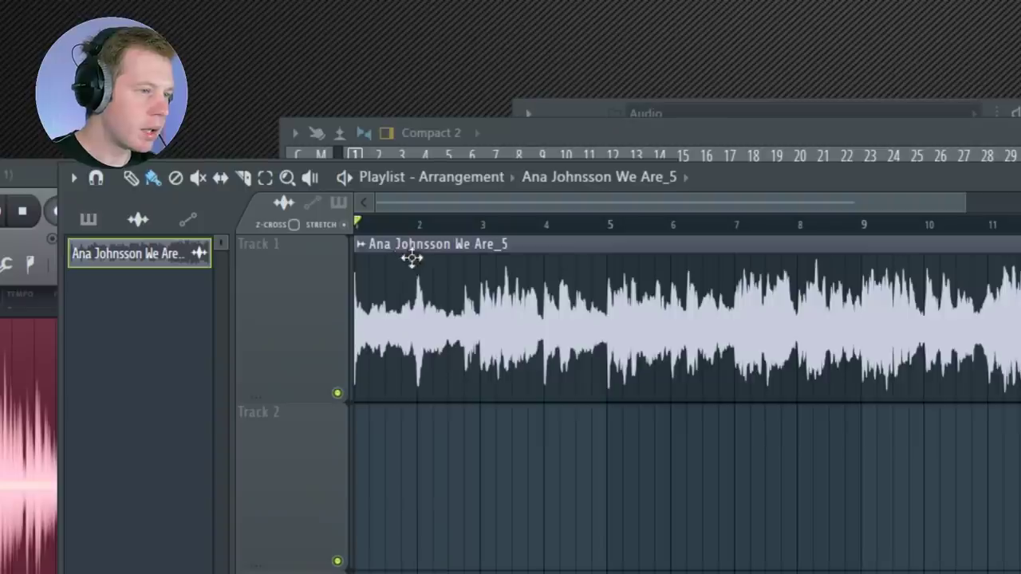
scroll(334, 199, up, 5)
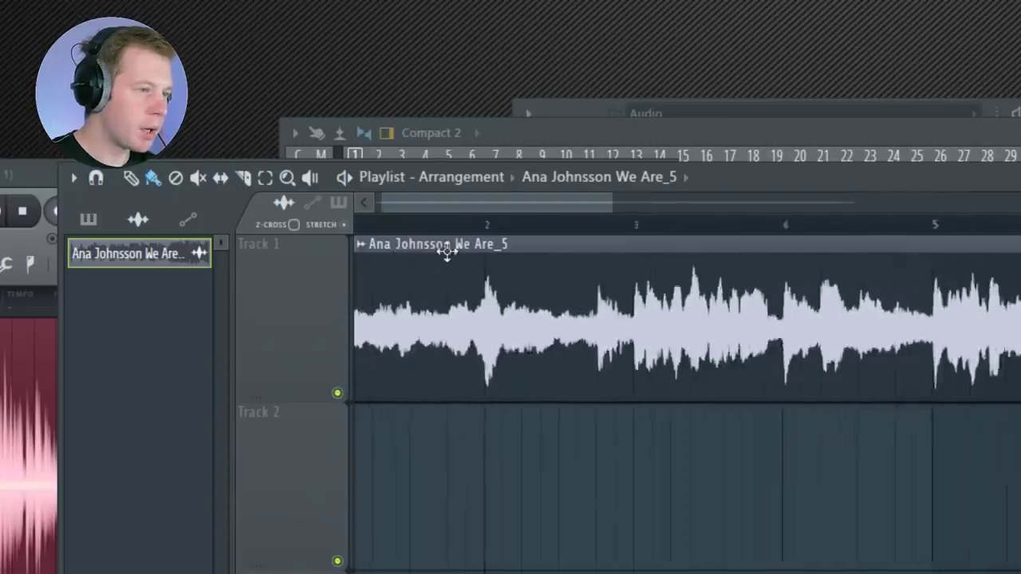
scroll(335, 369, up, 5)
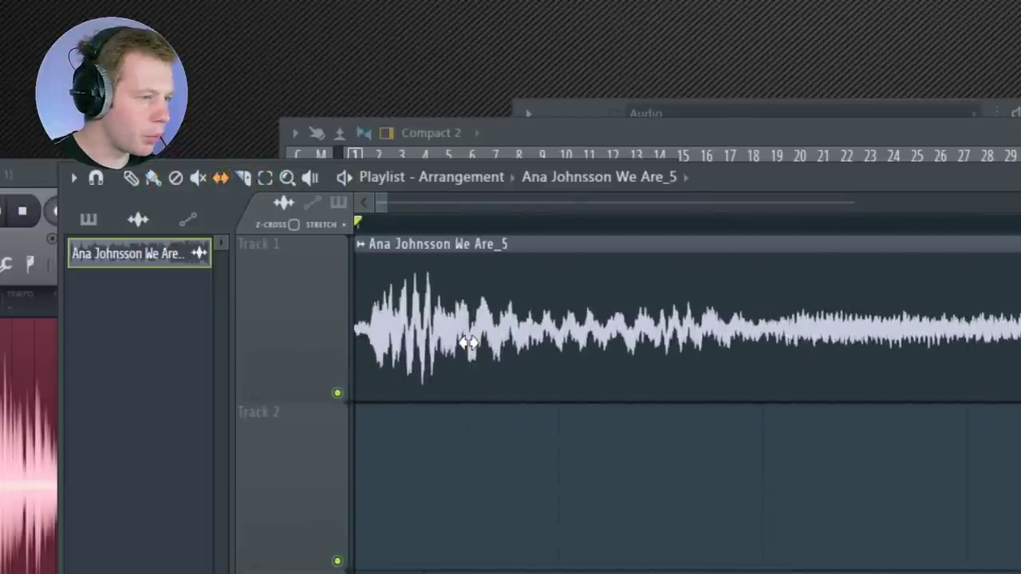
key(space)
key(space)
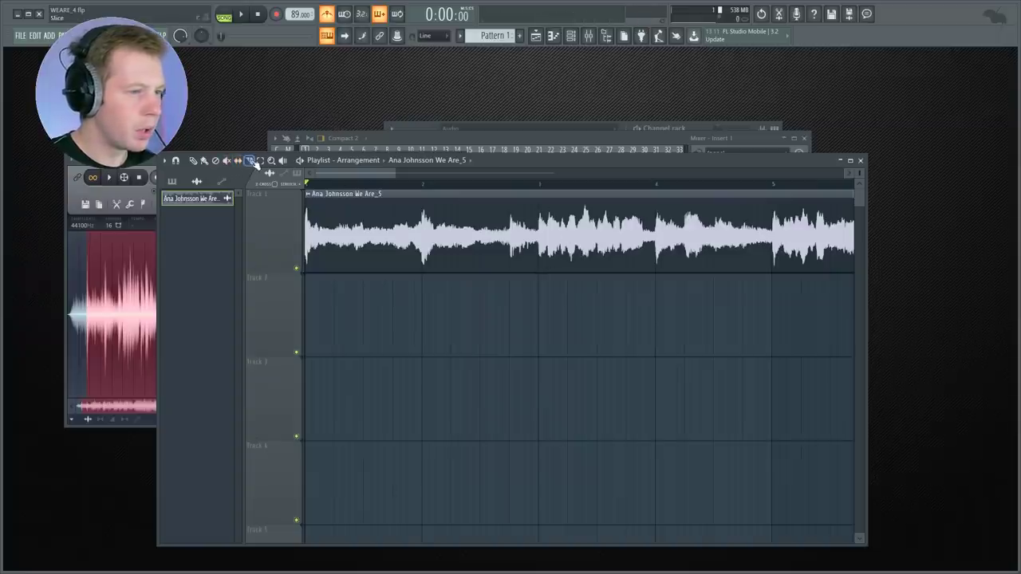
Step: Slice the sample clip at bar 3, delete the remainder, and play the two-bar loop and view its time-stretching settings
scroll(559, 272, up, 3)
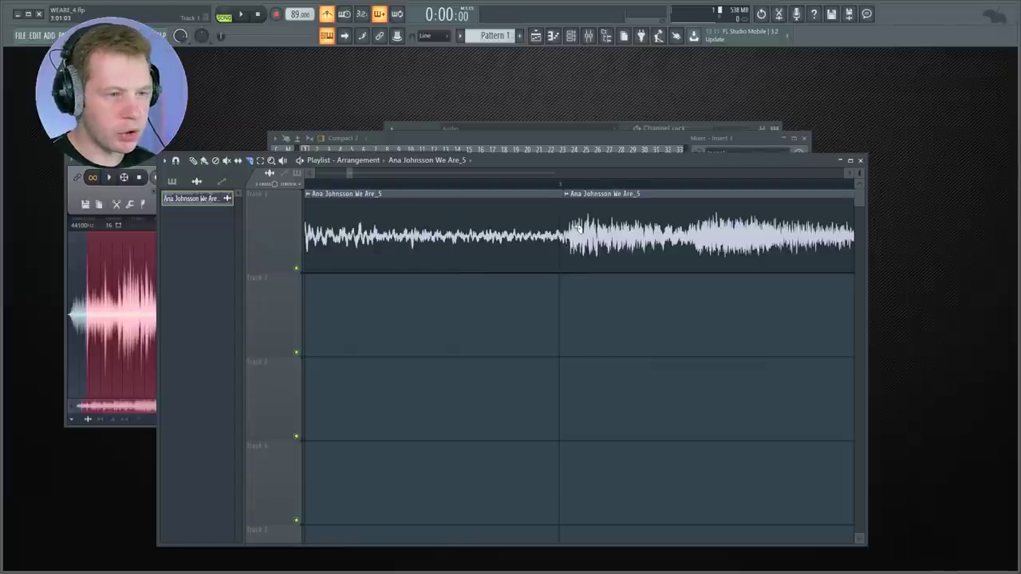
right_click(704, 235)
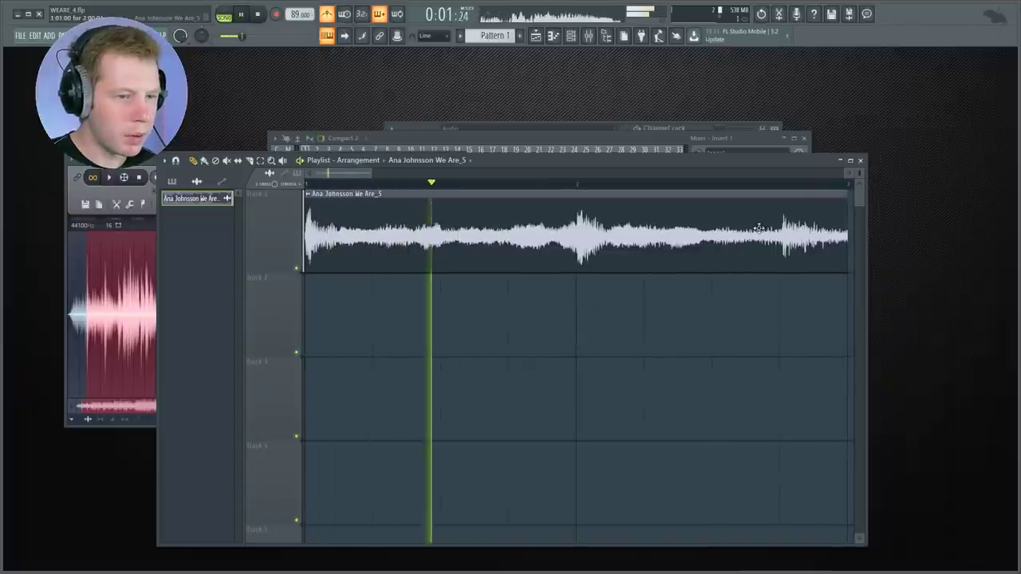
double_click(511, 288)
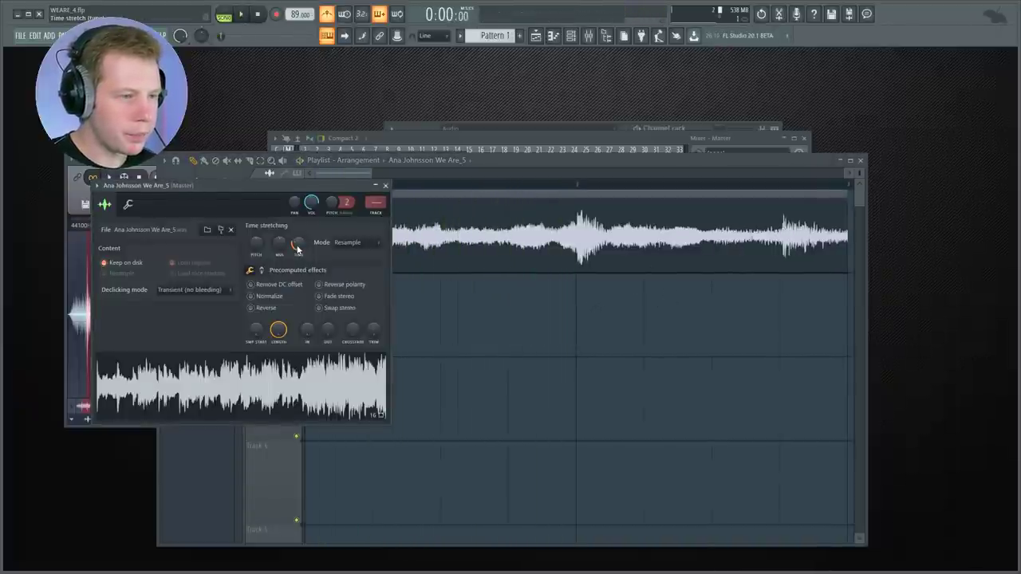
click(583, 345)
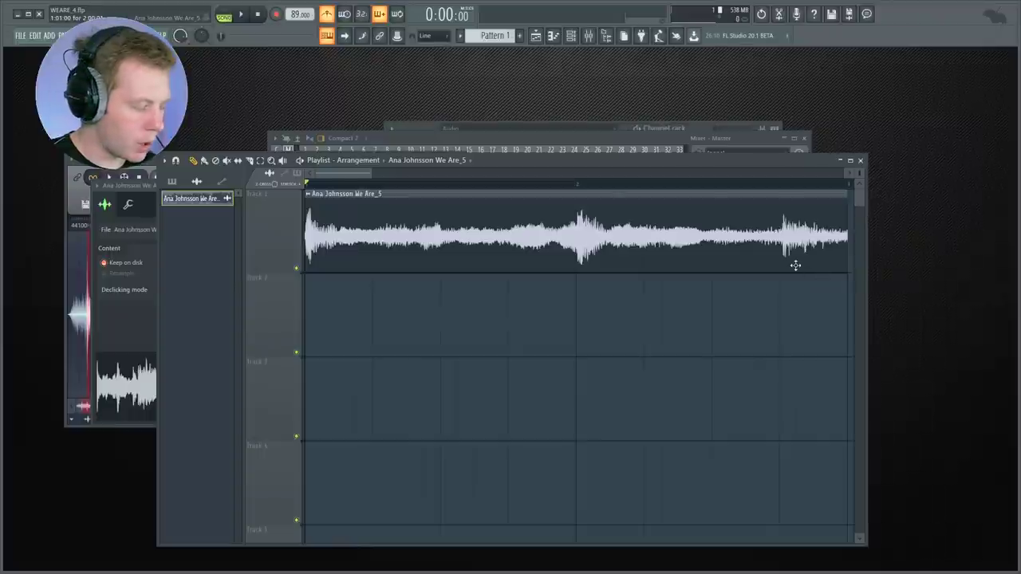
Step: Duplicate the two-bar loop clip onto Track 2 and make the original clip on Track 1 unique
ctrl+scroll(812, 266, down, 2)
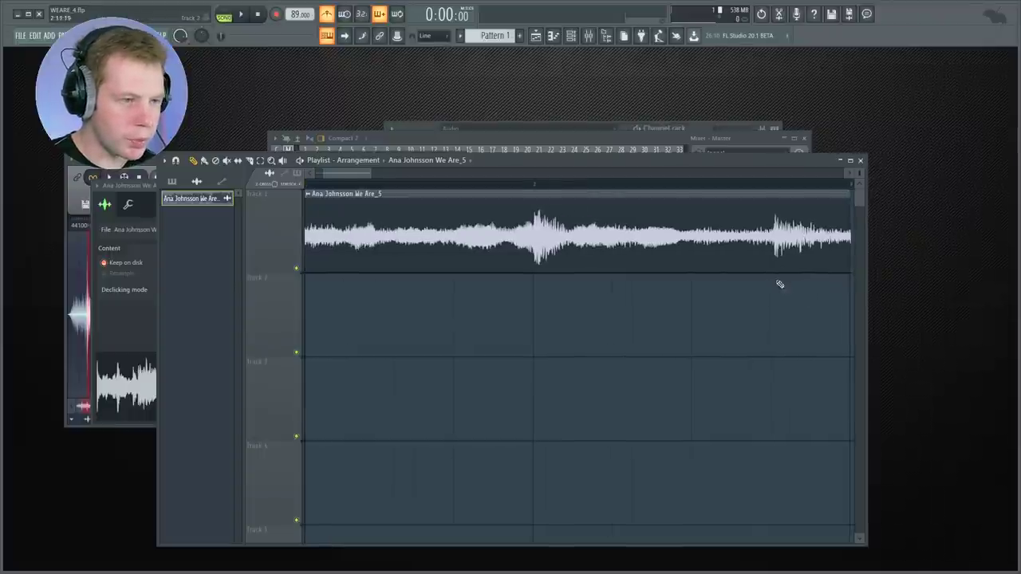
click(311, 195)
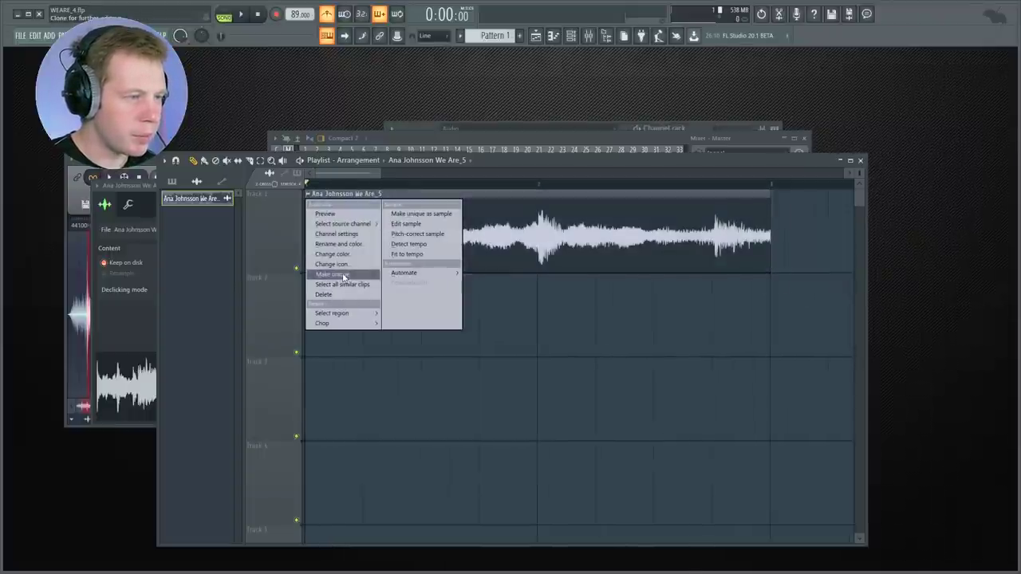
click(417, 364)
ctrl+scroll(495, 358, up, 1)
ctrl+scroll(495, 358, down, 3)
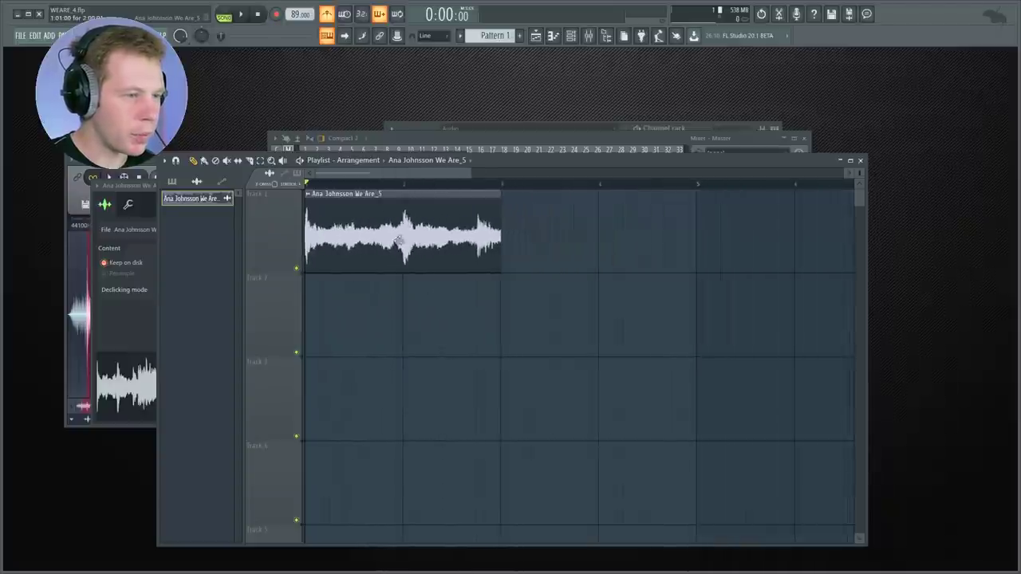
drag(379, 239, 379, 345)
click(310, 196)
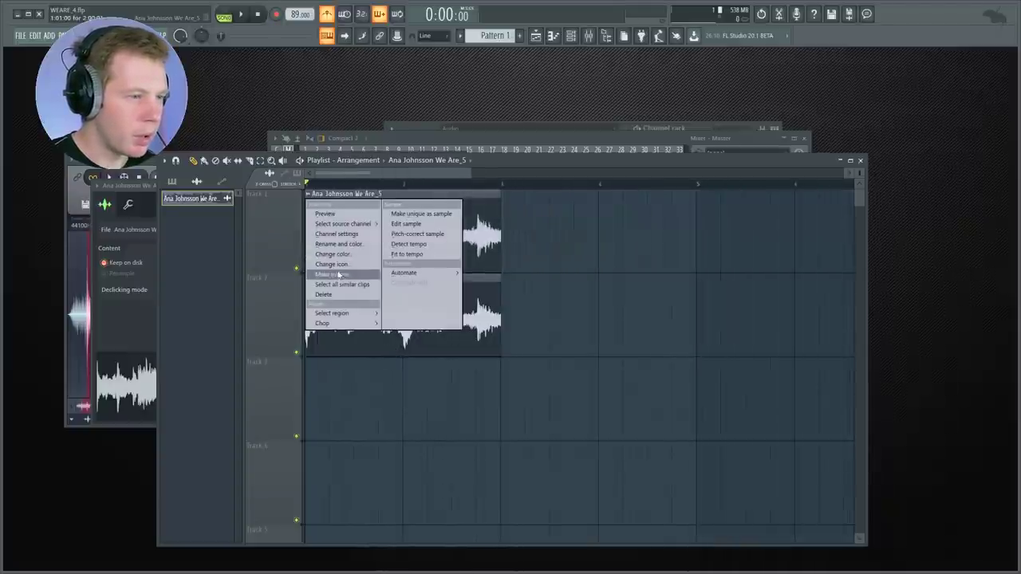
click(339, 274)
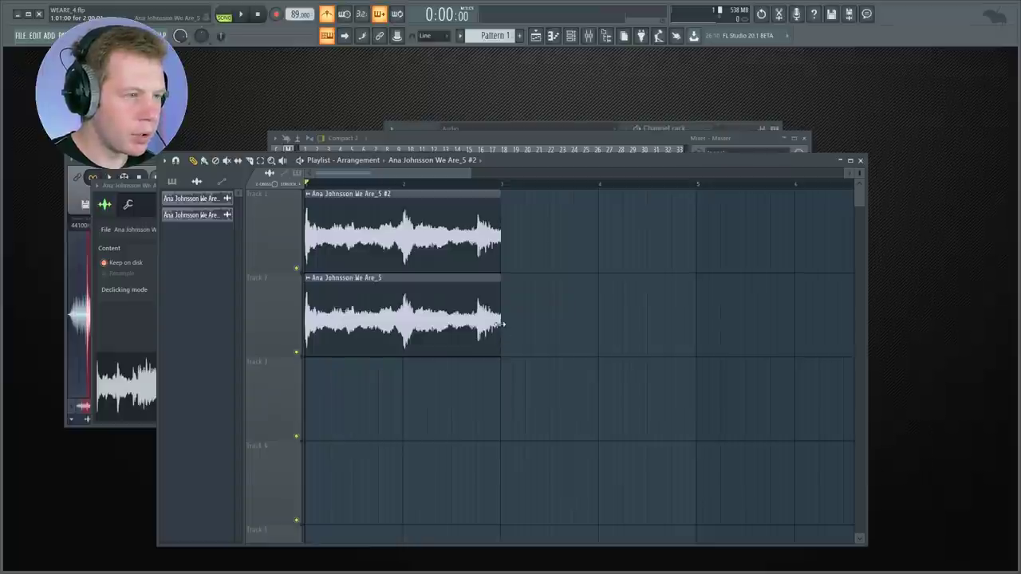
Step: Extend the Track 2 clip to about seven bars of the recording and move it aside to just past bar 19
drag(502, 314, 657, 335)
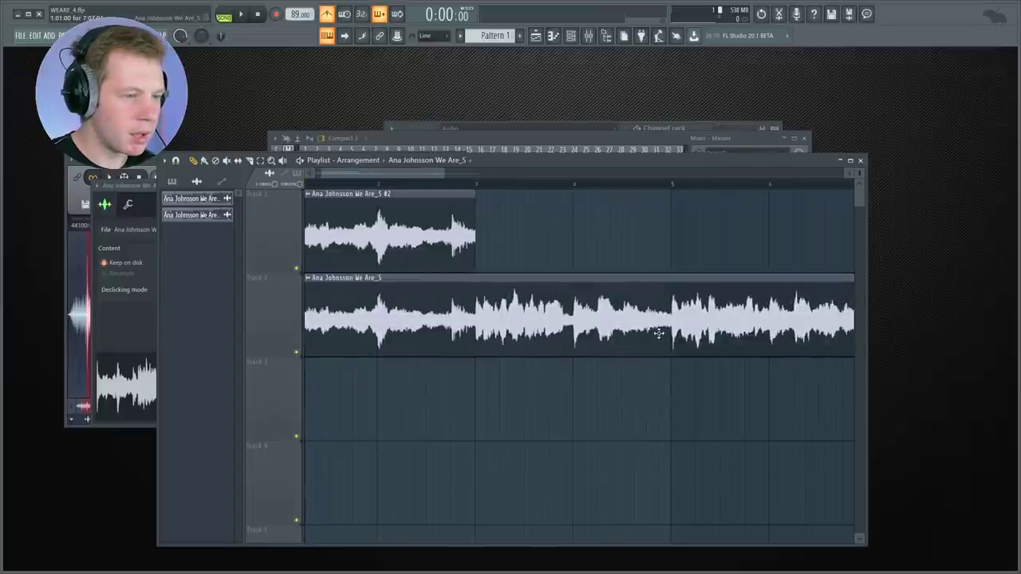
right_click(484, 330)
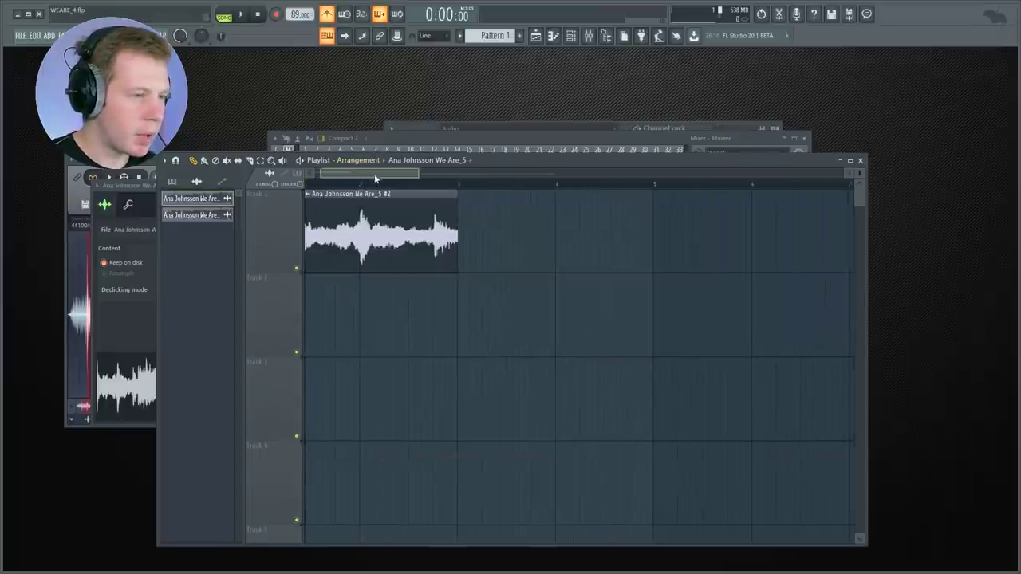
scroll(460, 230, up, 2)
scroll(494, 291, up, 3)
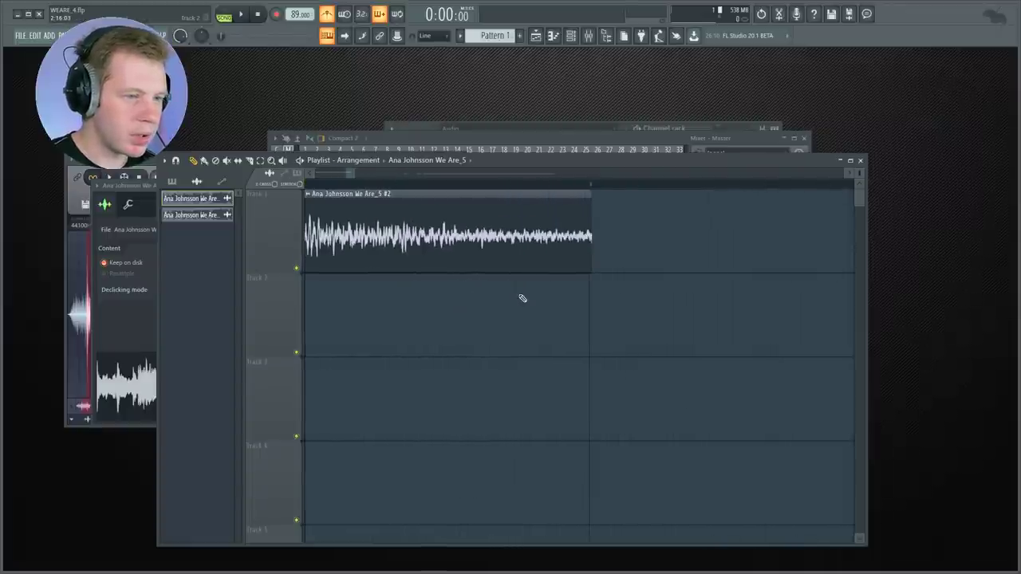
scroll(511, 302, down, 3)
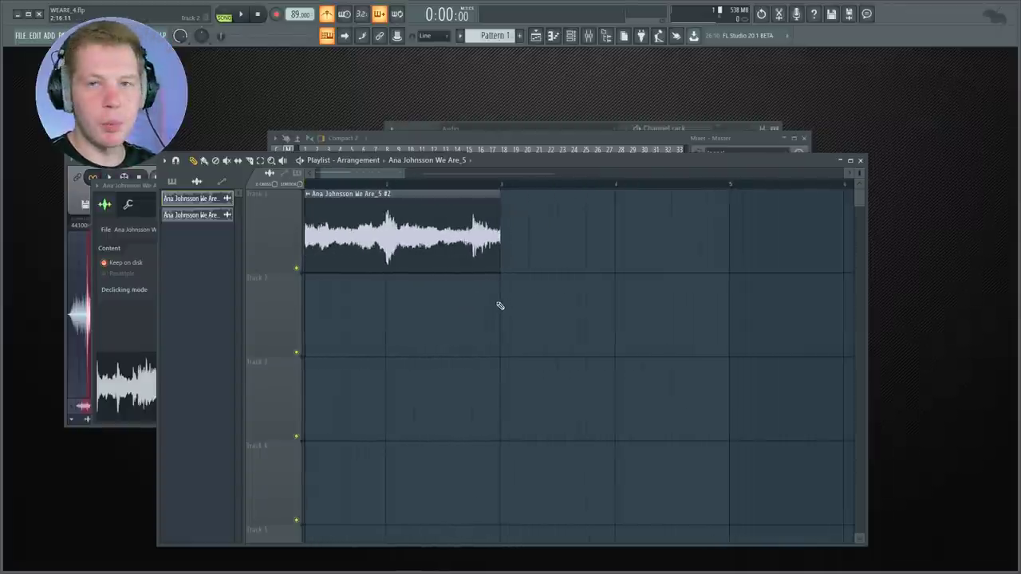
scroll(503, 313, down, 4)
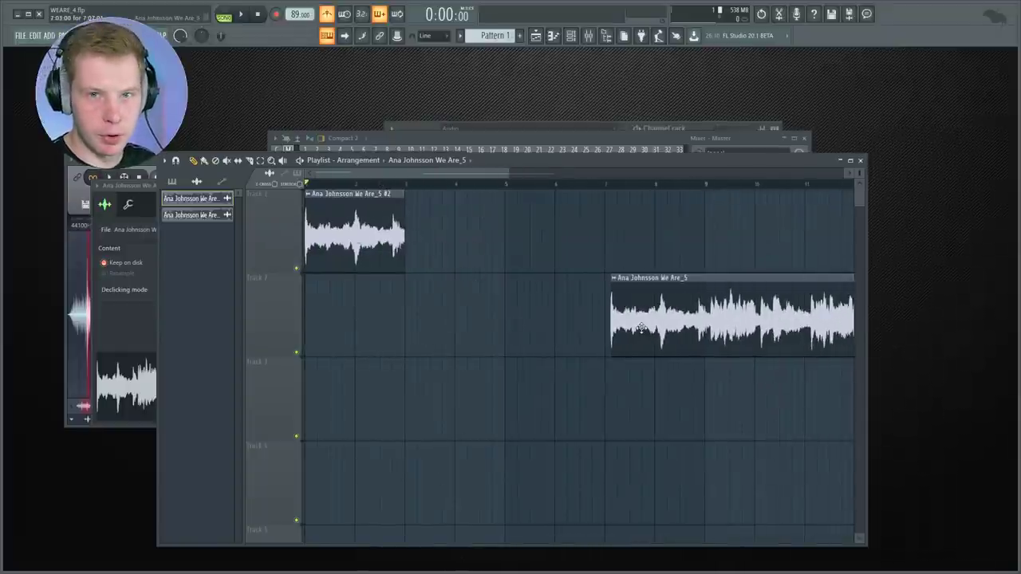
drag(641, 328, 850, 328)
scroll(423, 315, down, 4)
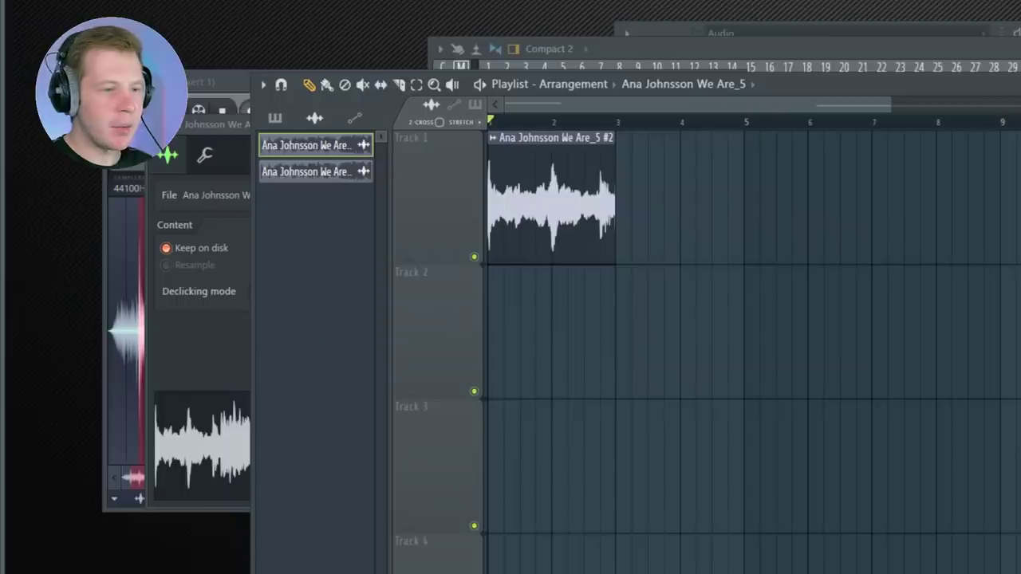
Step: Move the unique two-bar clip on Track 1 to bar 5 and set its sample's time-stretching mode to Auto
right_click(581, 334)
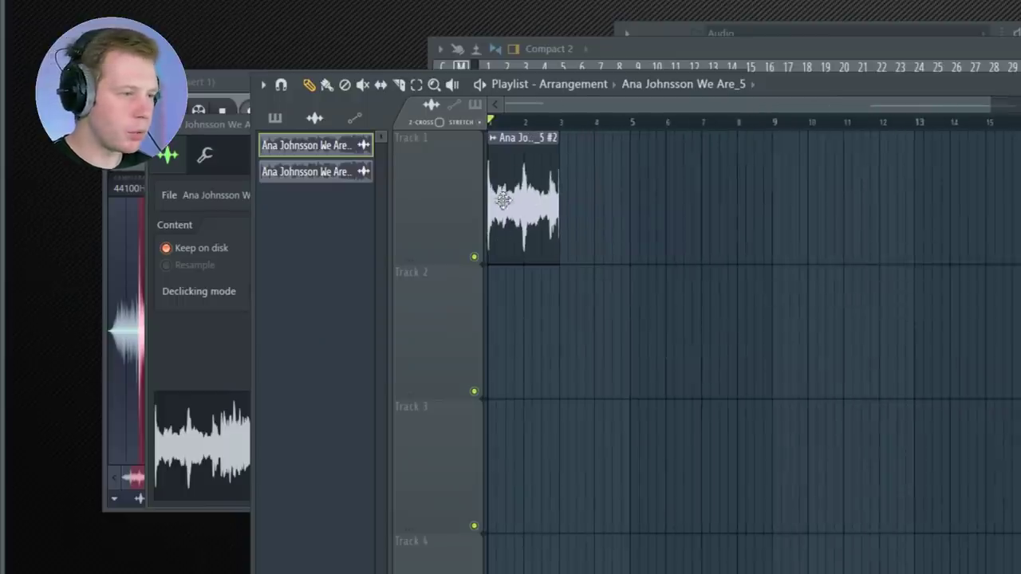
drag(502, 201, 655, 206)
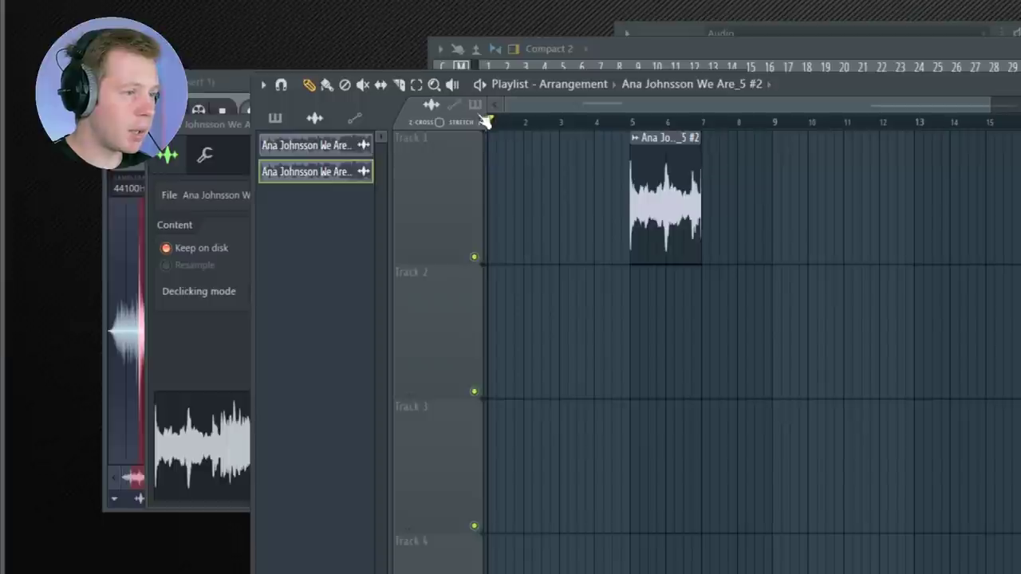
scroll(620, 239, up, 4)
double_click(669, 225)
right_click(504, 246)
click(605, 236)
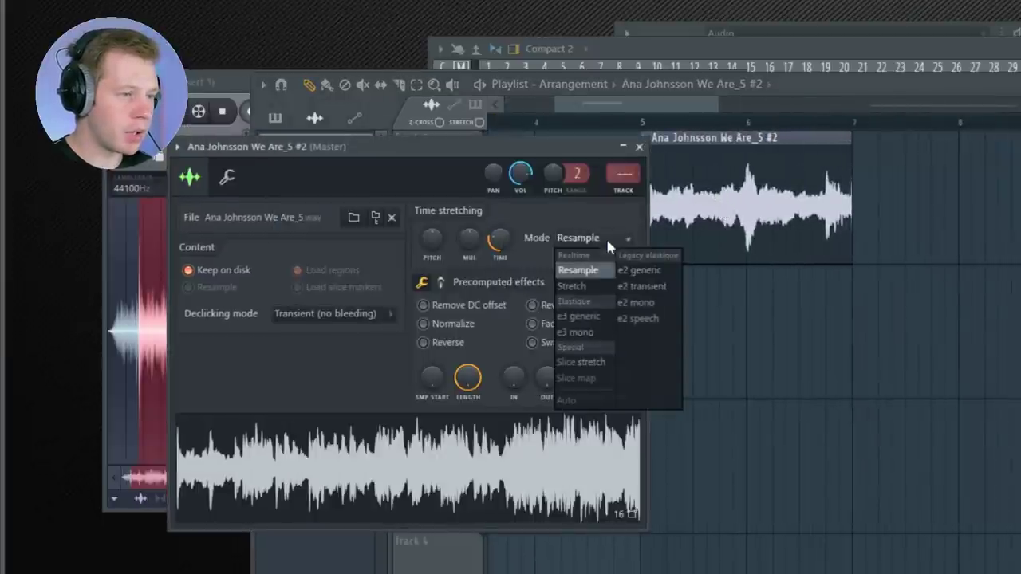
click(575, 401)
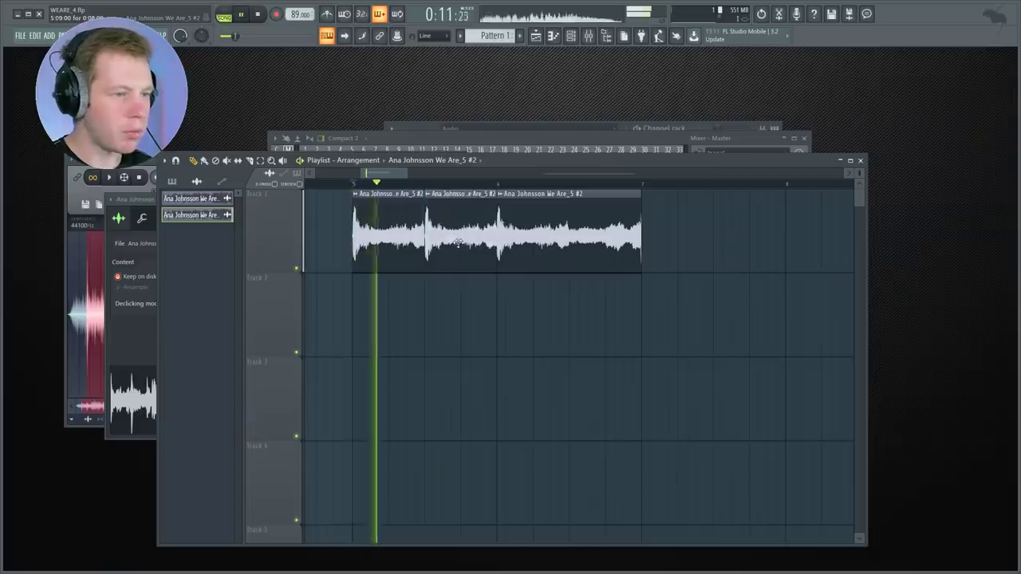
Step: Move the one-bar chop to bar 8, repeat the two half-bar chops to fill the bars before it, and play the sequence
drag(536, 233, 683, 233)
drag(552, 269, 365, 189)
key(ctrl+b)
key(ctrl+b)
key(space)
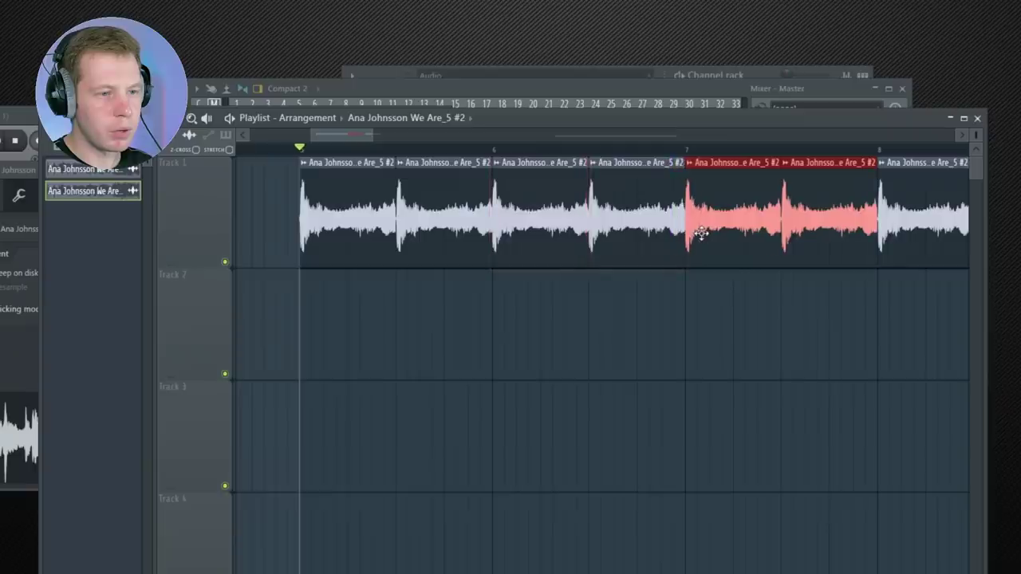
key(space)
scroll(537, 342, down, 5)
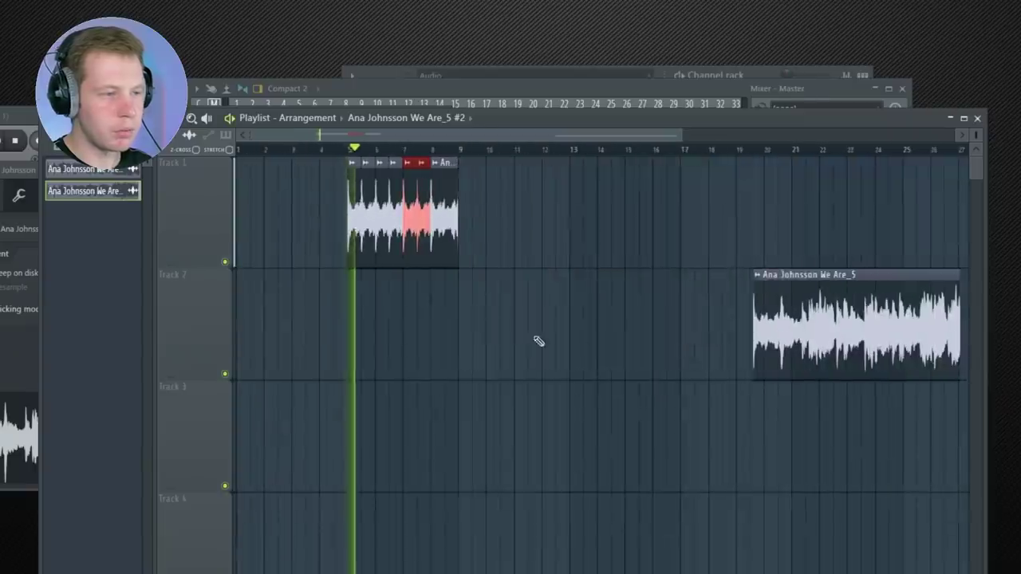
scroll(447, 341, up, 1)
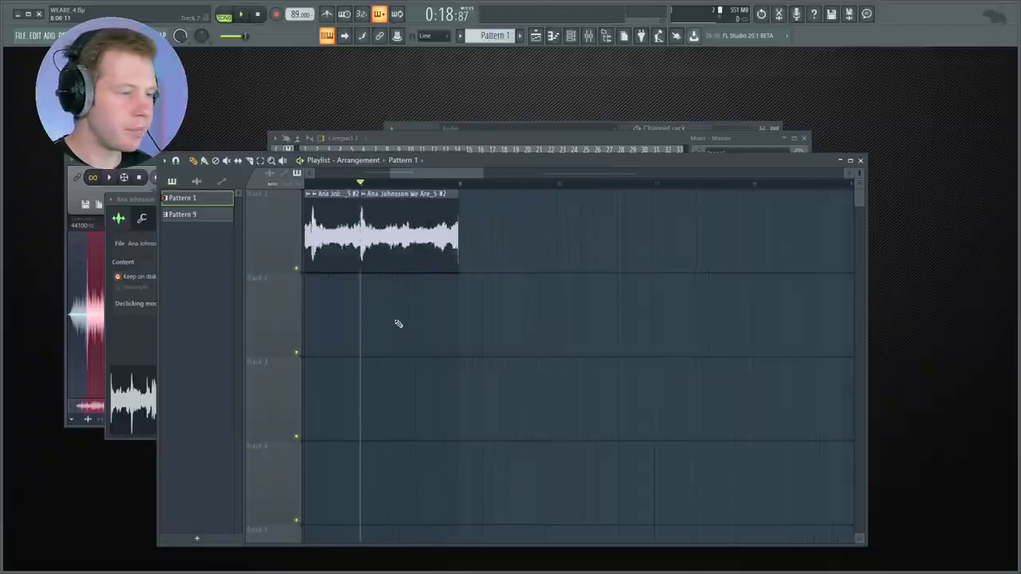
Step: Place a copy of the one-bar chop from bar 8 at bar 9 on Track 1
scroll(395, 331, down, 4)
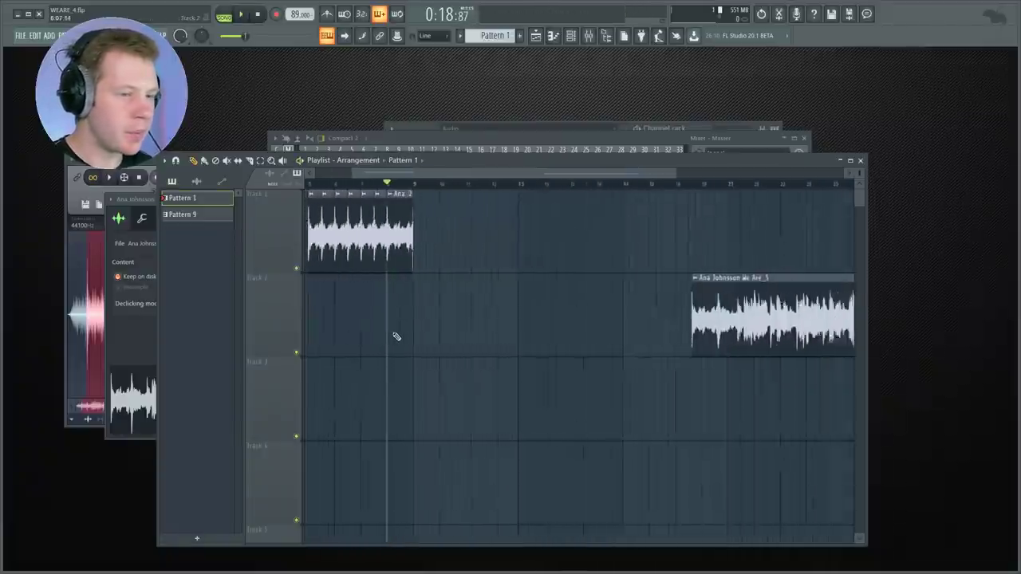
scroll(607, 343, up, 4)
scroll(595, 345, up, 1)
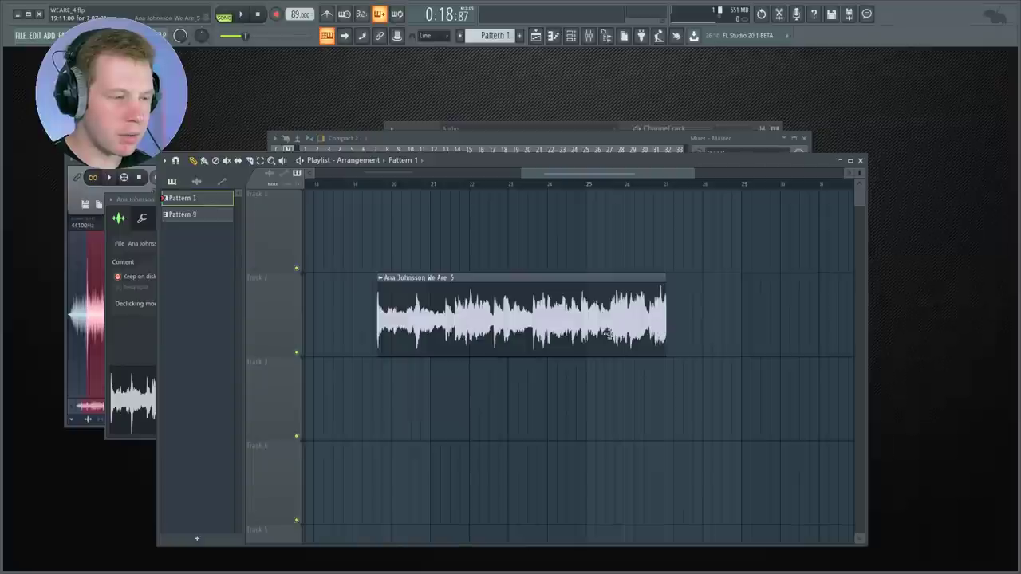
click(311, 175)
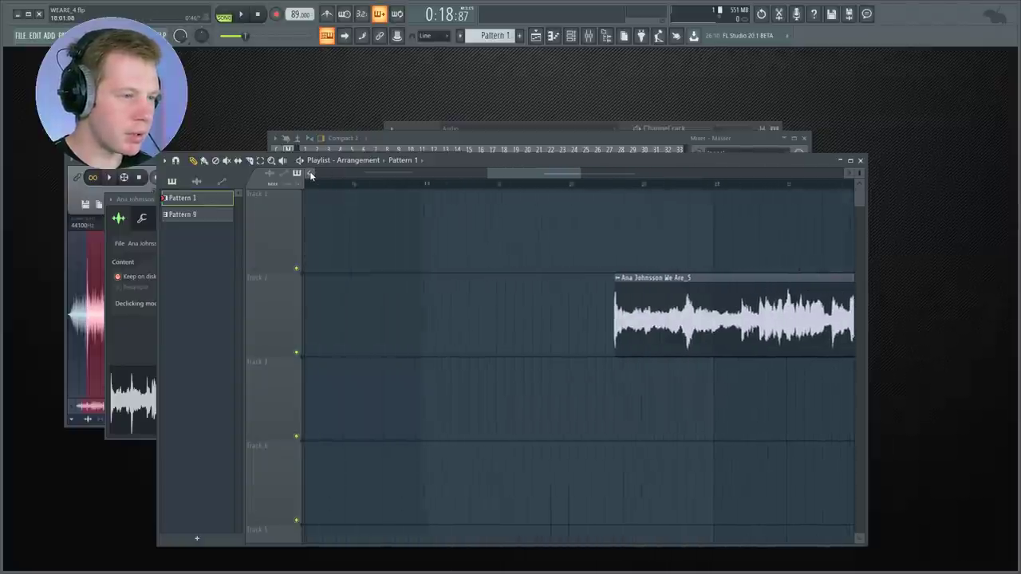
mouse_move(307, 232)
mouse_down()
mouse_move(558, 239)
mouse_move(526, 245)
mouse_up()
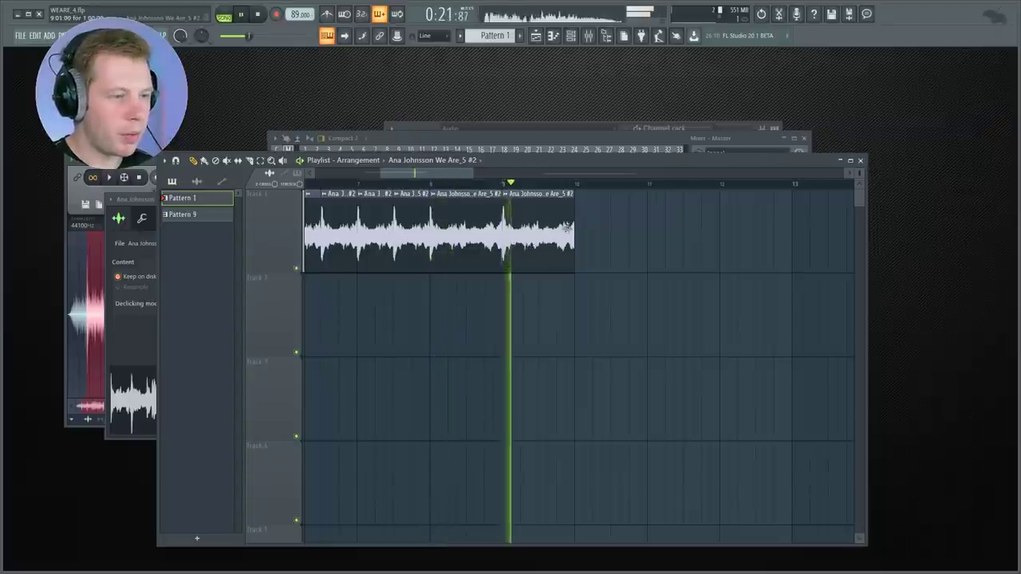
Step: Shorten the chop at bar 9 and retrigger it in a syncopated rhythm through the following bars on Track 1, playing it back
mouse_move(538, 244)
mouse_down()
mouse_move(540, 290)
mouse_move(551, 261)
mouse_move(533, 249)
mouse_up()
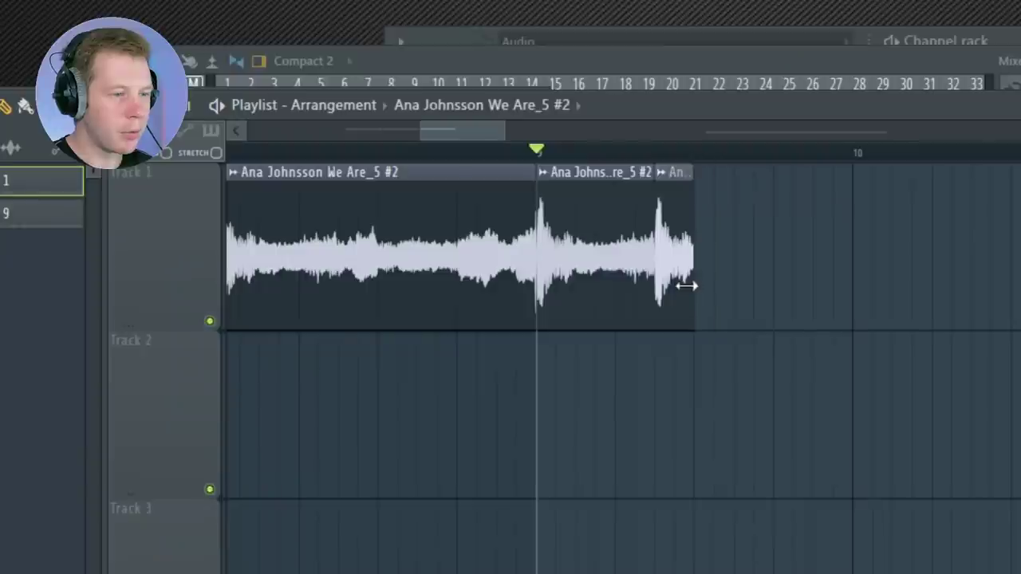
click(641, 264)
click(757, 269)
key(space)
drag(814, 285, 850, 283)
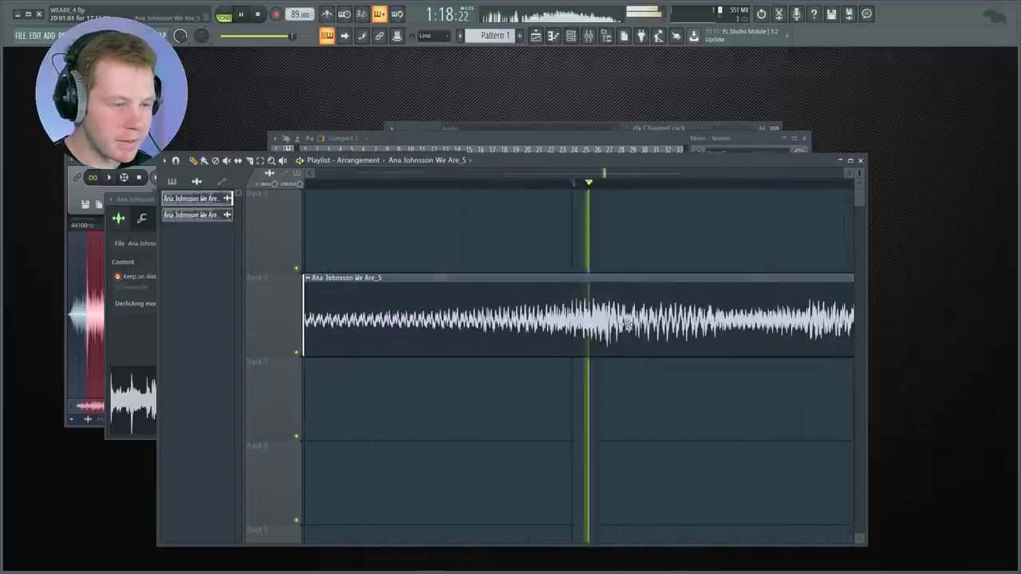
Step: Fit the end of the four-bar Track 2 clip that starts at bar 29 to the bar 33 line
scroll(628, 324, down, 5)
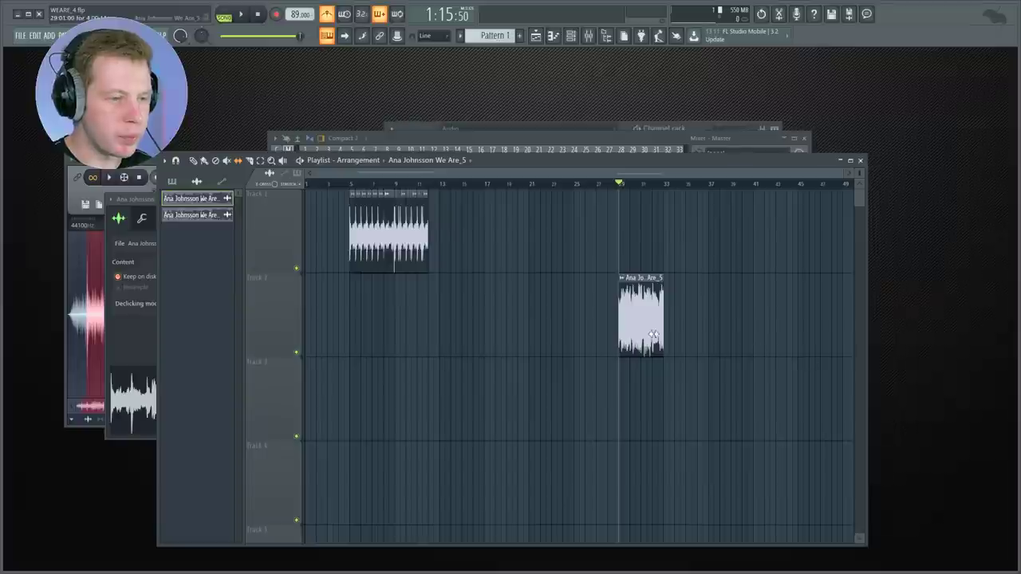
scroll(653, 333, up, 3)
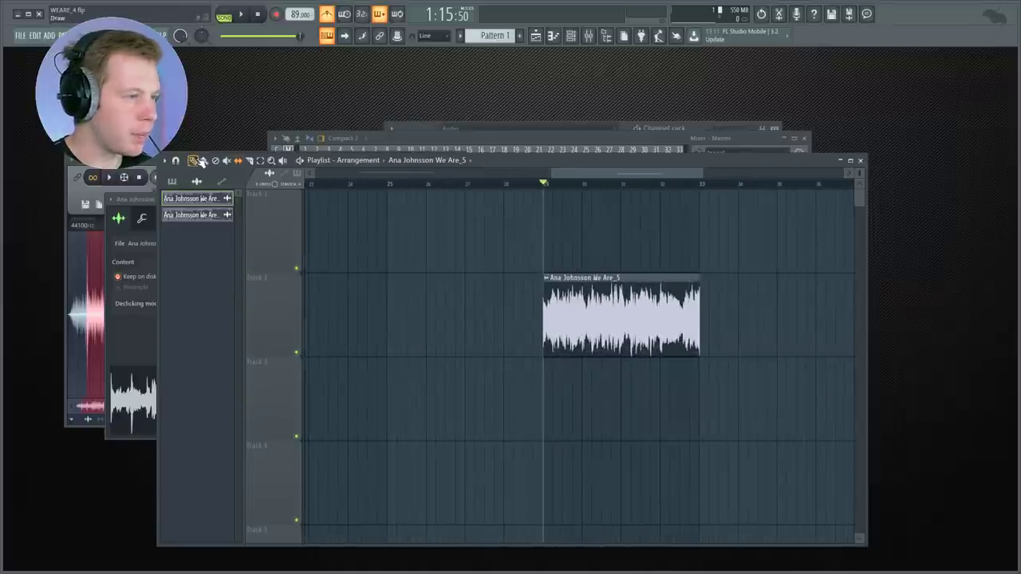
scroll(727, 378, down, 3)
scroll(602, 356, up, 6)
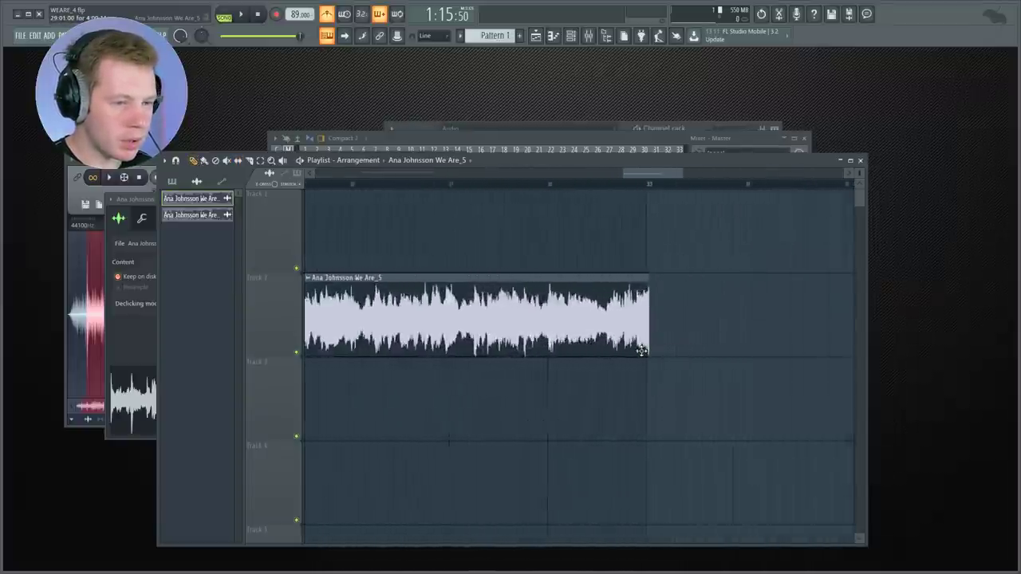
scroll(645, 335, up, 2)
drag(655, 322, 647, 322)
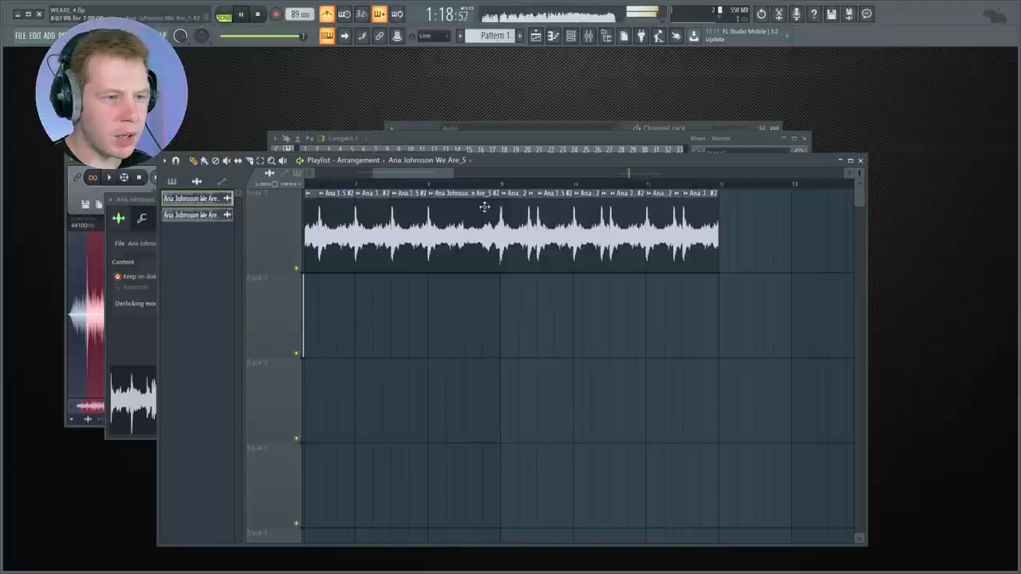
Step: Move the chopped sequence on Track 1 to bar 13 and the four-bar Track 2 clip to bar 1 of Track 1
scroll(742, 323, down, 4)
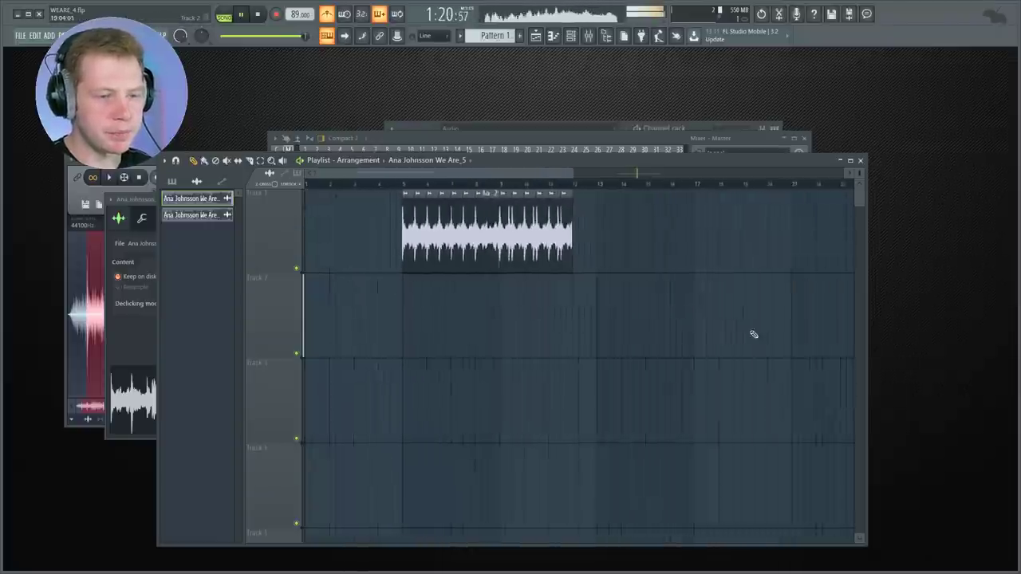
click(587, 320)
drag(586, 319, 609, 349)
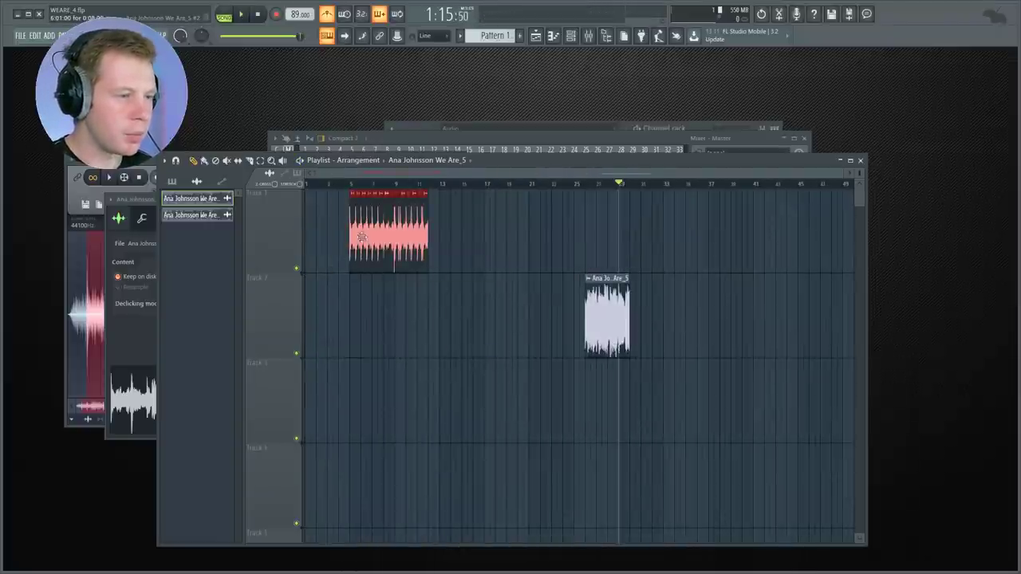
drag(387, 236, 485, 237)
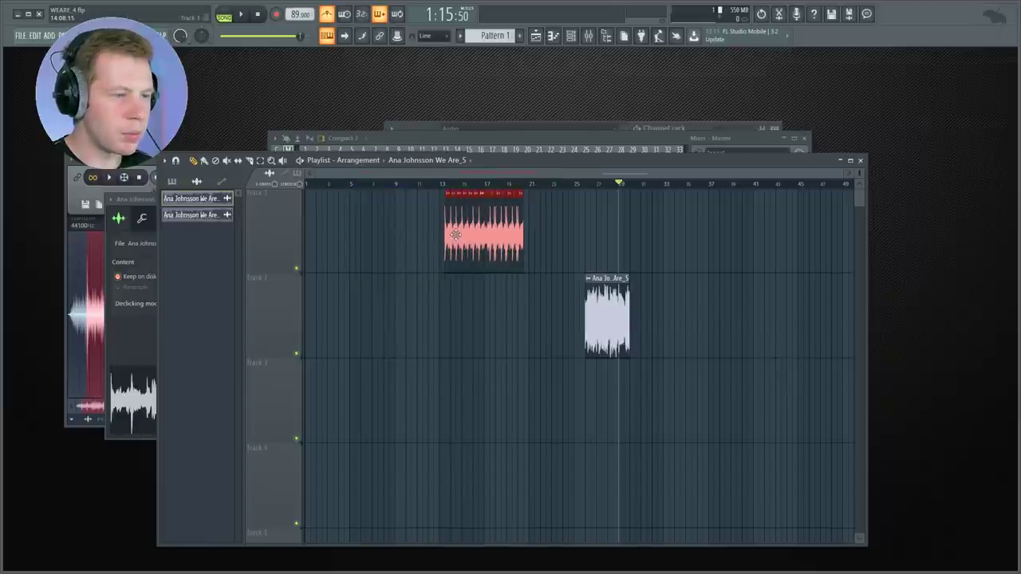
drag(610, 314, 331, 229)
Step: Delete the first two-bar slice and fill bars 1 to 9 on Track 1 with four clips of the second slice
scroll(308, 290, up, 5)
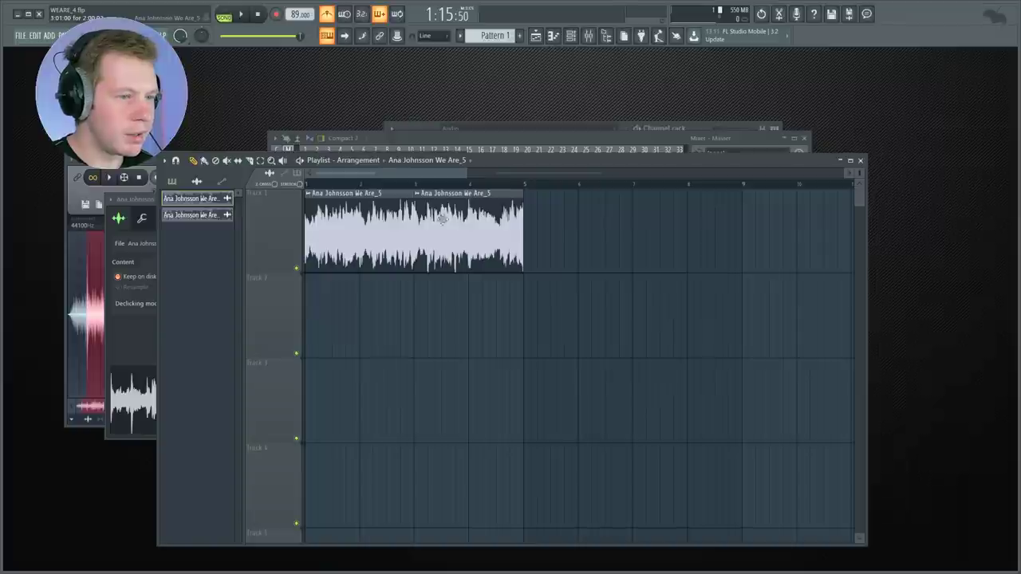
drag(451, 222, 674, 227)
right_click(343, 231)
click(319, 231)
click(431, 235)
click(527, 239)
drag(543, 242, 557, 242)
Step: Play the repeated loop from bar 7 and slice its last clip at bar 8
click(639, 186)
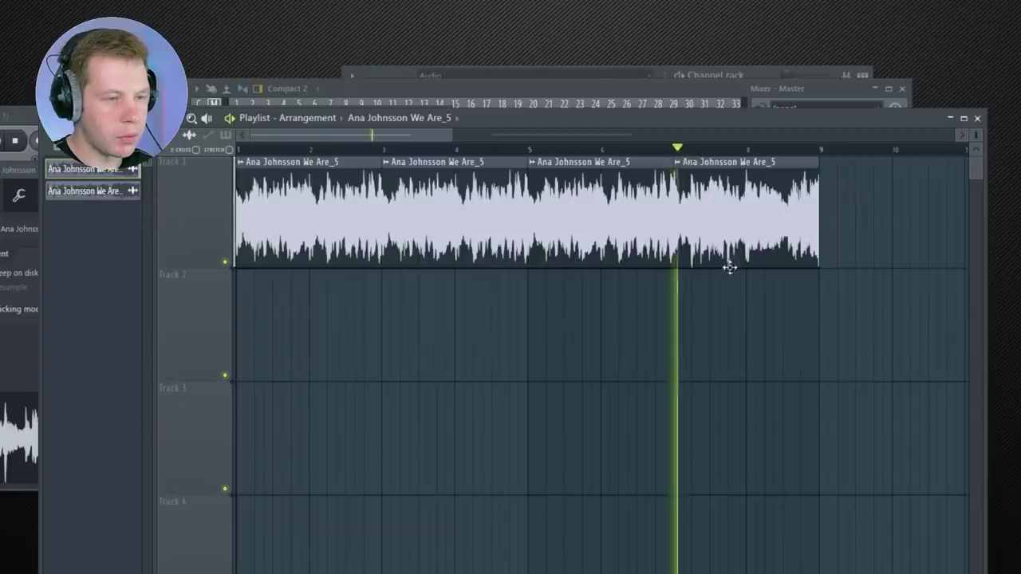
scroll(730, 267, up, 5)
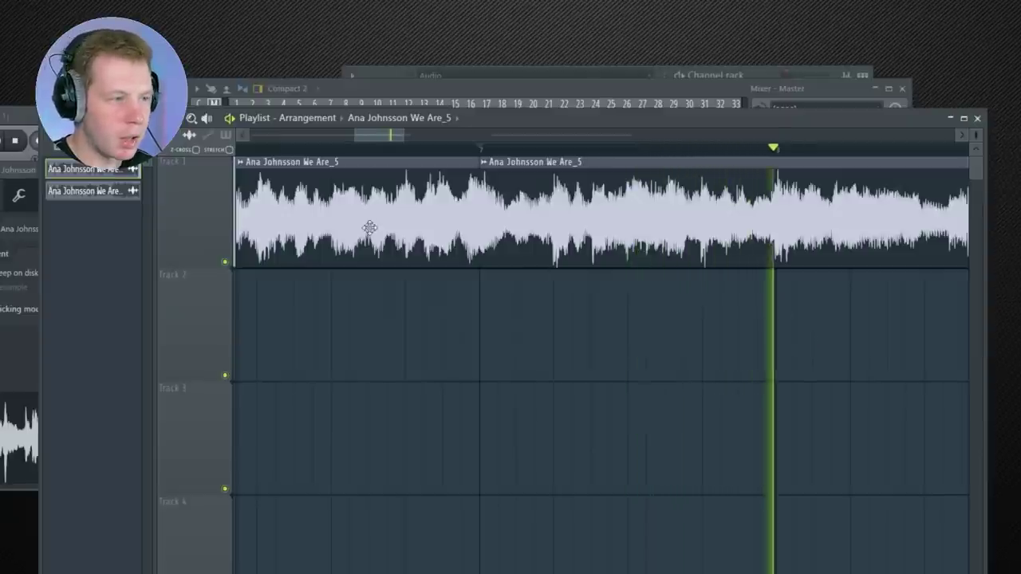
key(space)
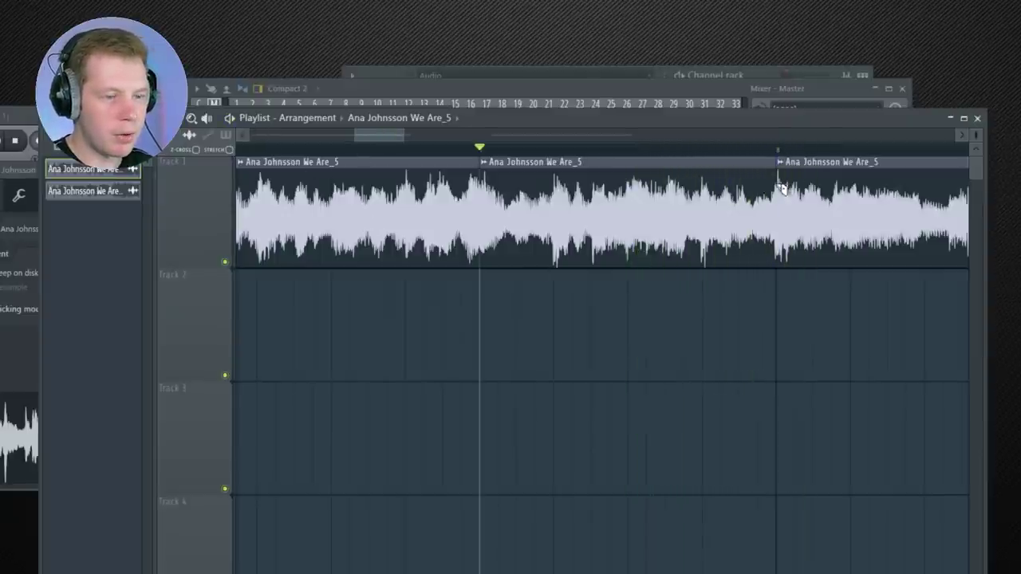
Step: Shorten the bar 8 clip on Track 1 to half a bar and fill the rest up to bar 9 with shorter chops
scroll(695, 337, down, 4)
drag(678, 223, 611, 209)
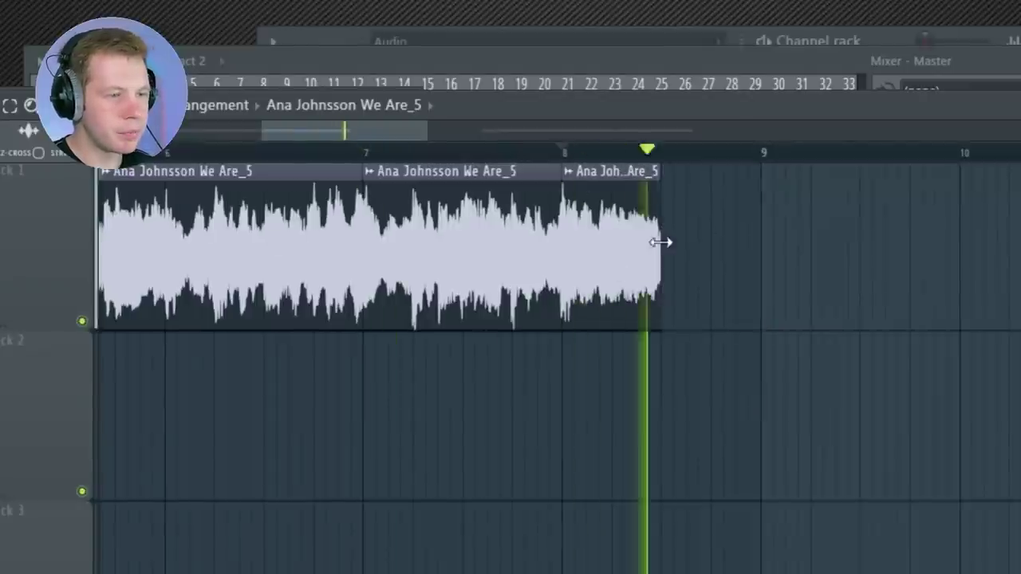
drag(661, 243, 762, 254)
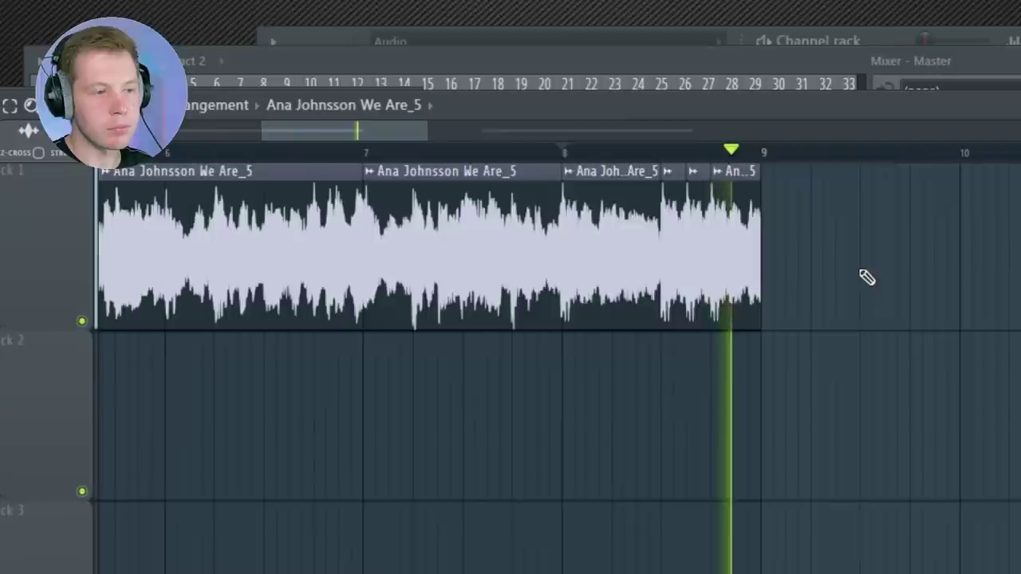
Step: Move the chopped sequence on Track 1 to bar 9 and copy the bar 8 chops to bar 16
scroll(861, 276, down, 4)
drag(798, 251, 467, 261)
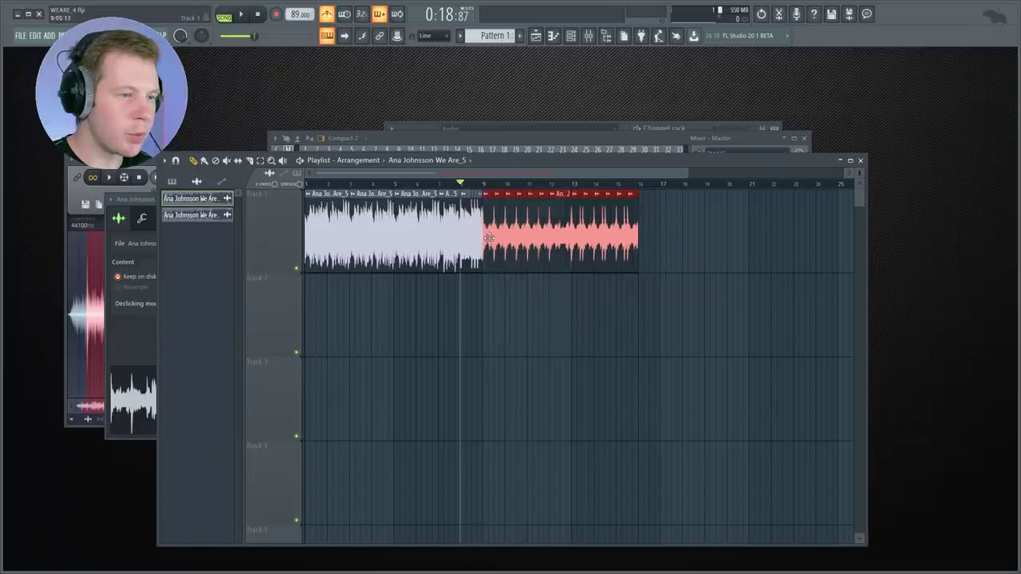
click(499, 301)
scroll(482, 305, up, 3)
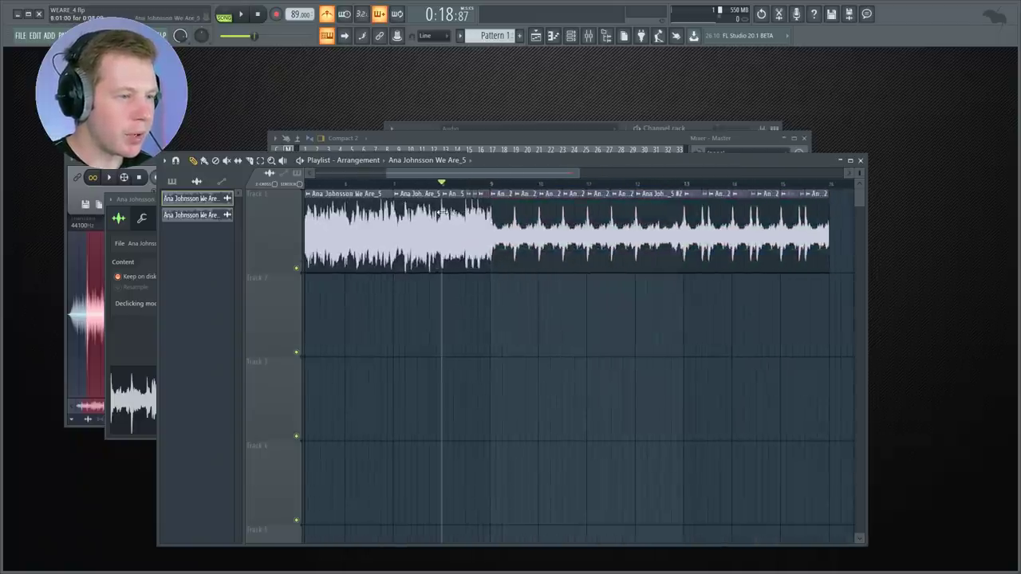
drag(473, 228, 700, 241)
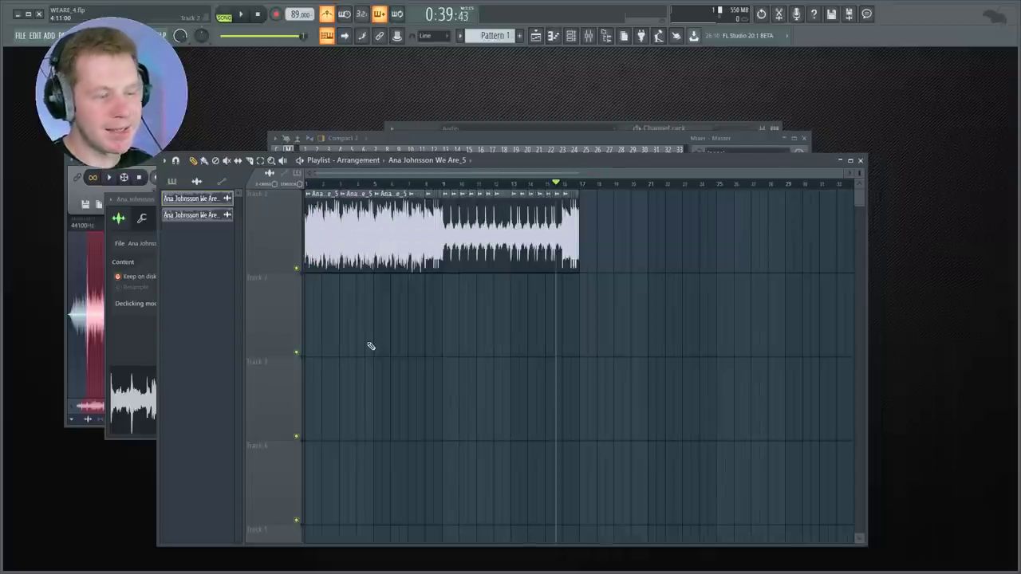
Step: Play the Track 1 arrangement from bar 7 to check the chopped clips
scroll(371, 346, up, 5)
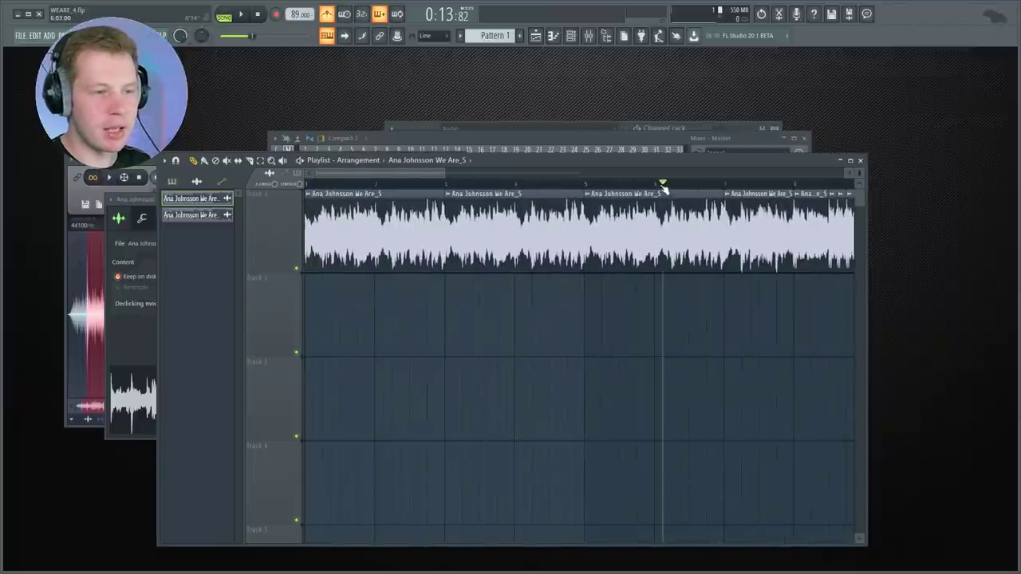
click(722, 185)
key(space)
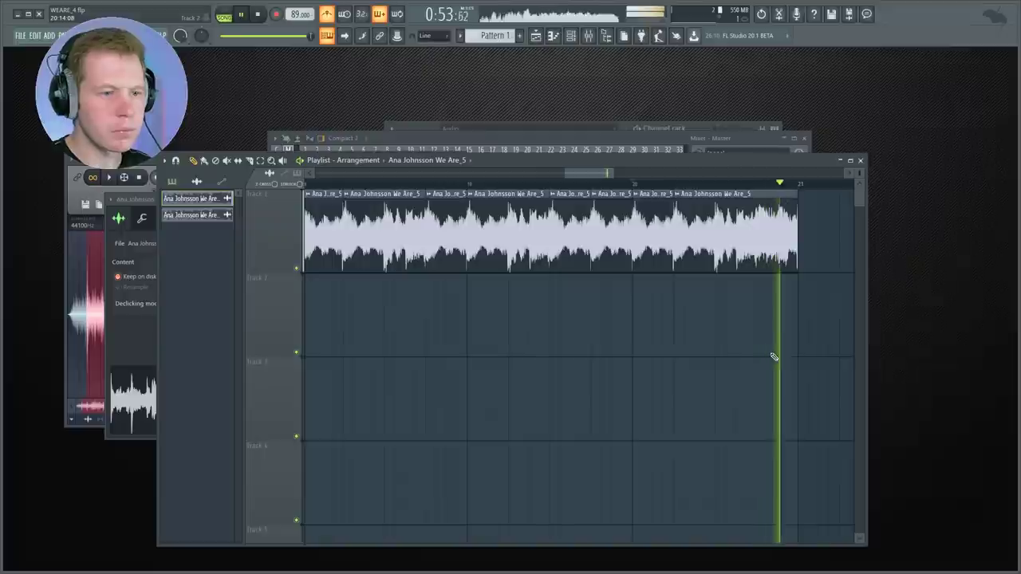
key(space)
Step: Examine the chop lengths between bars 17 and 21 on Track 1 and play that section again
scroll(773, 356, down, 3)
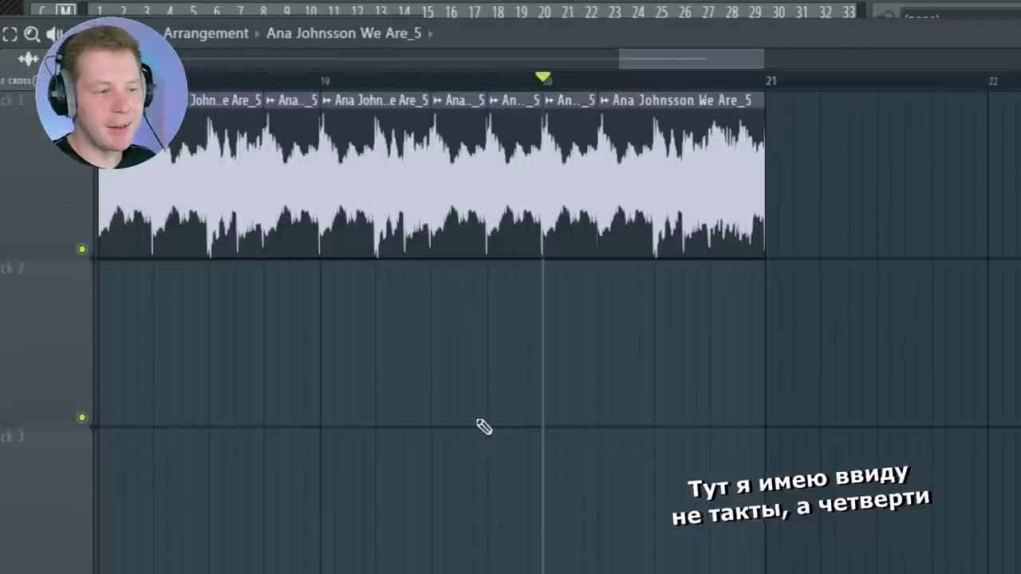
scroll(709, 346, up, 3)
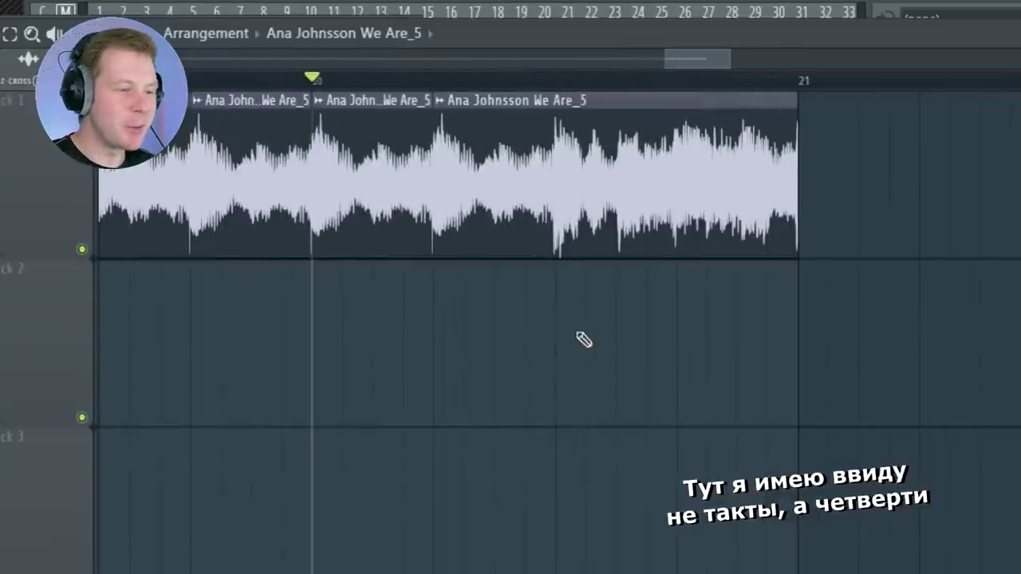
drag(443, 324, 801, 363)
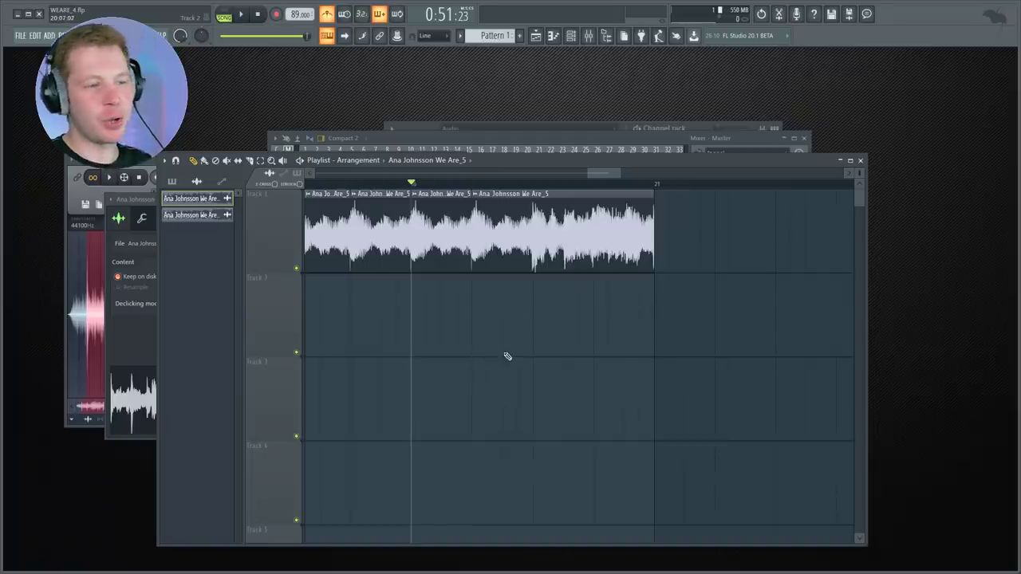
scroll(508, 356, down, 5)
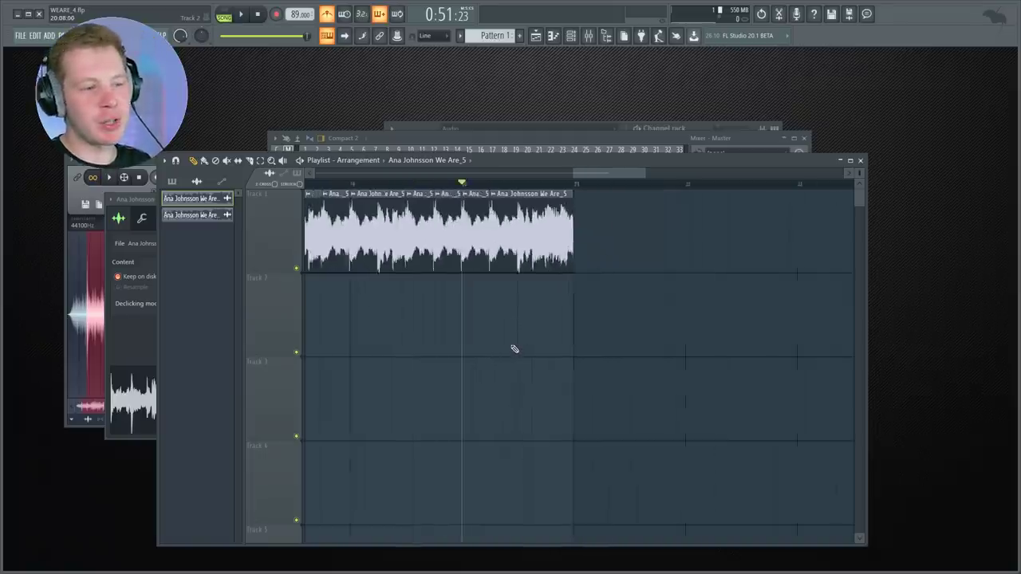
scroll(426, 356, up, 6)
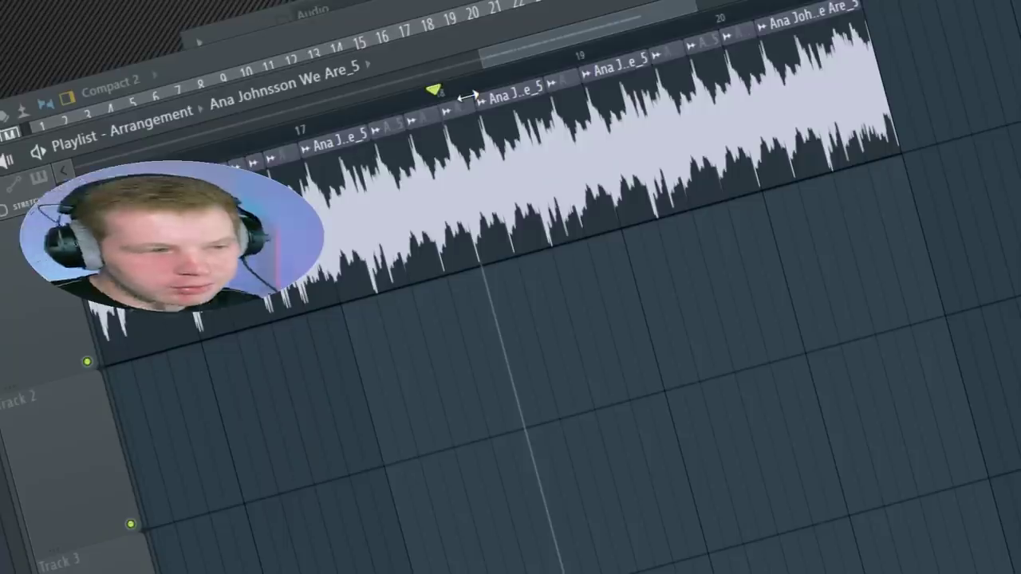
key(space)
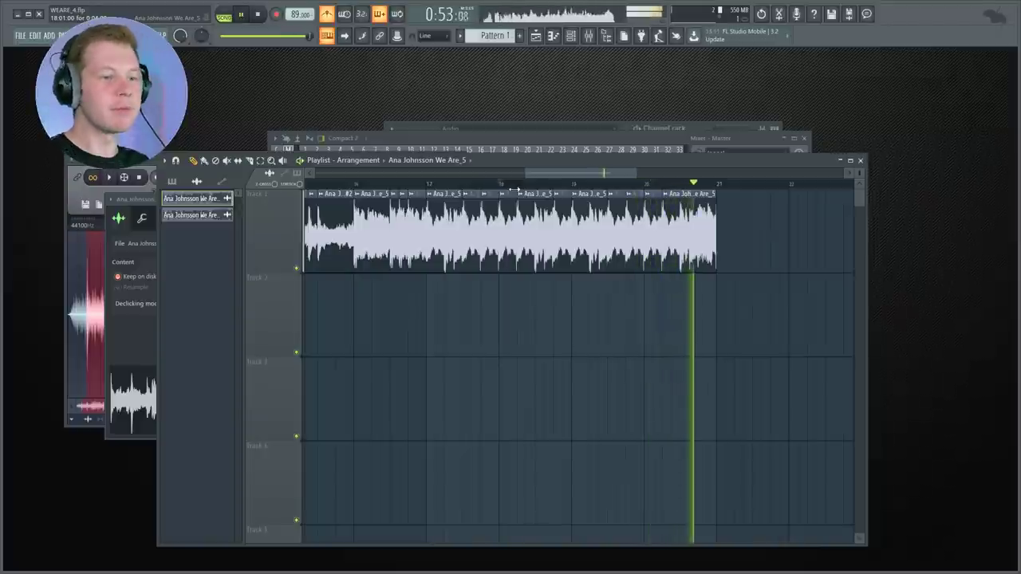
Step: Extend the Track 1 sequence beyond bar 21 with short chops trimmed to form a new rhythm
drag(514, 189, 372, 262)
drag(435, 171, 366, 182)
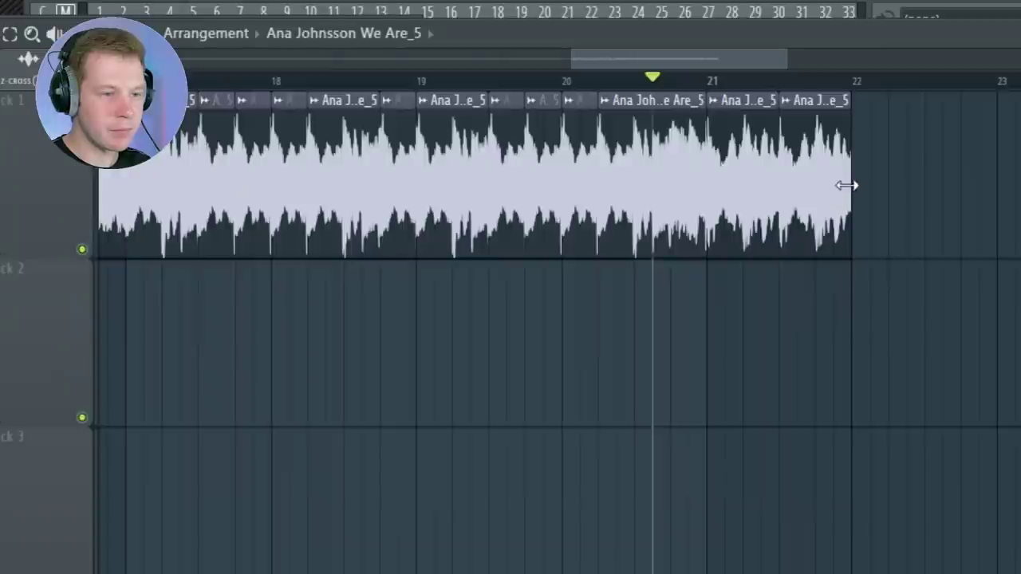
drag(850, 182, 829, 183)
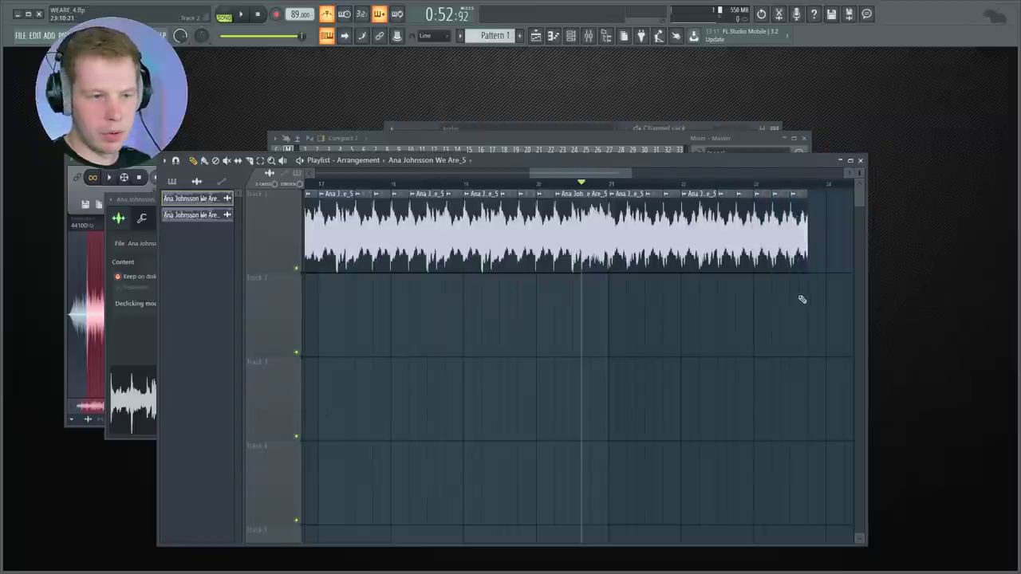
Step: Copy the bar 8 chops to bar 24 on Track 1 and play from just before that bar
scroll(339, 241, down, 5)
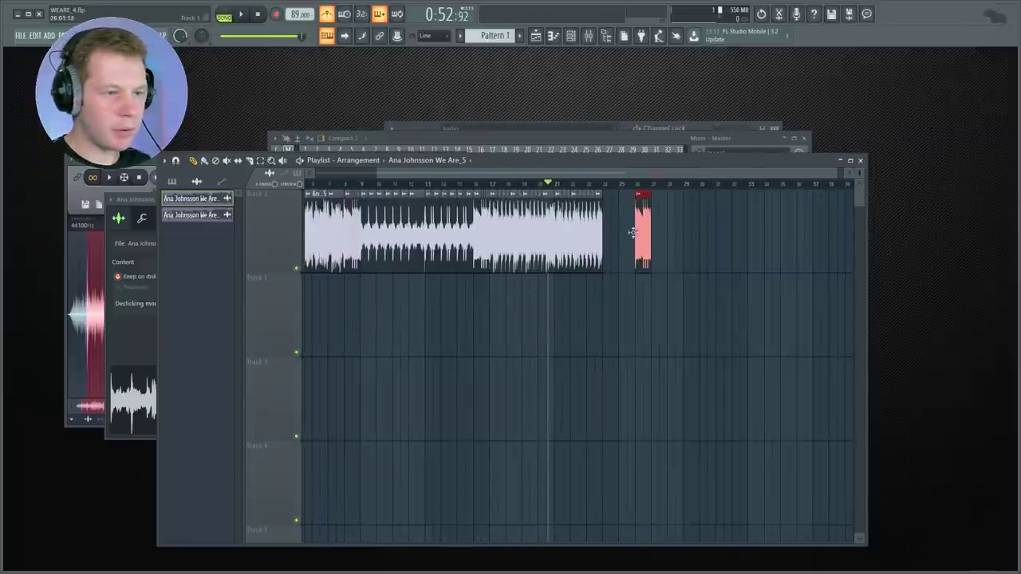
scroll(575, 323, up, 6)
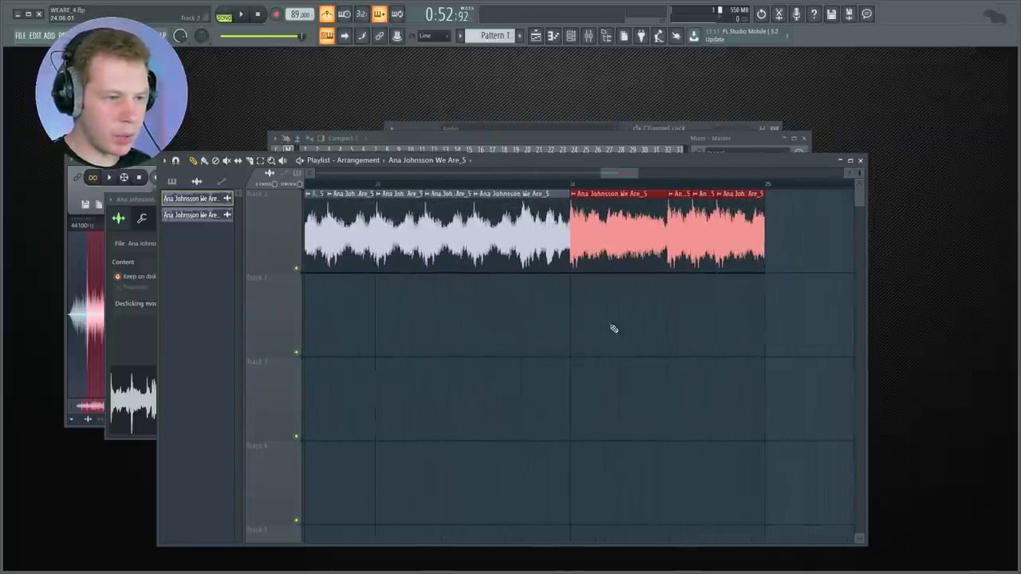
click(556, 184)
click(662, 358)
key(space)
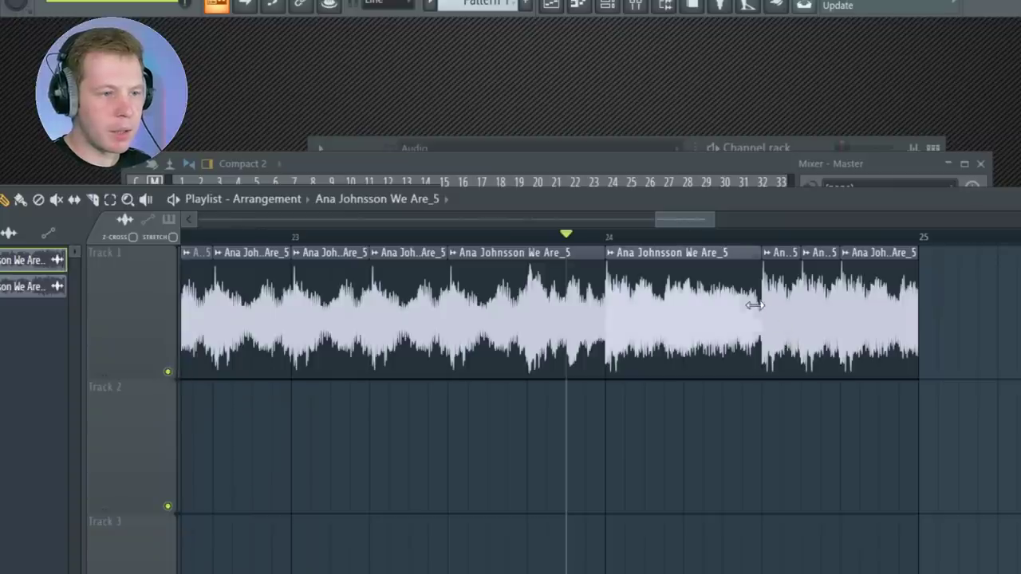
Step: Shorten the first bar 24 clip on Track 1 and fit an extra short chop into the gap
drag(755, 304, 752, 315)
click(755, 418)
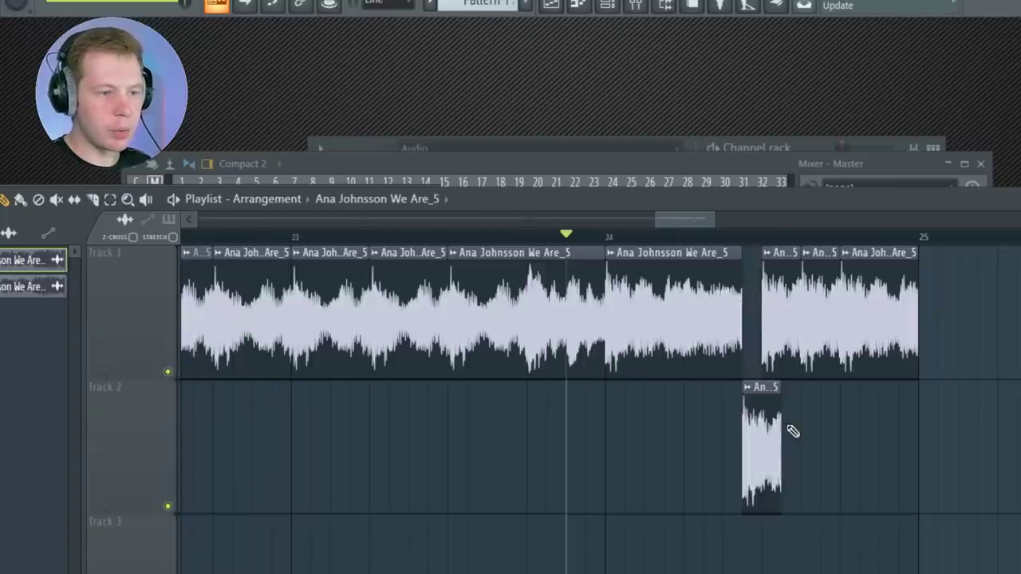
drag(744, 347, 753, 289)
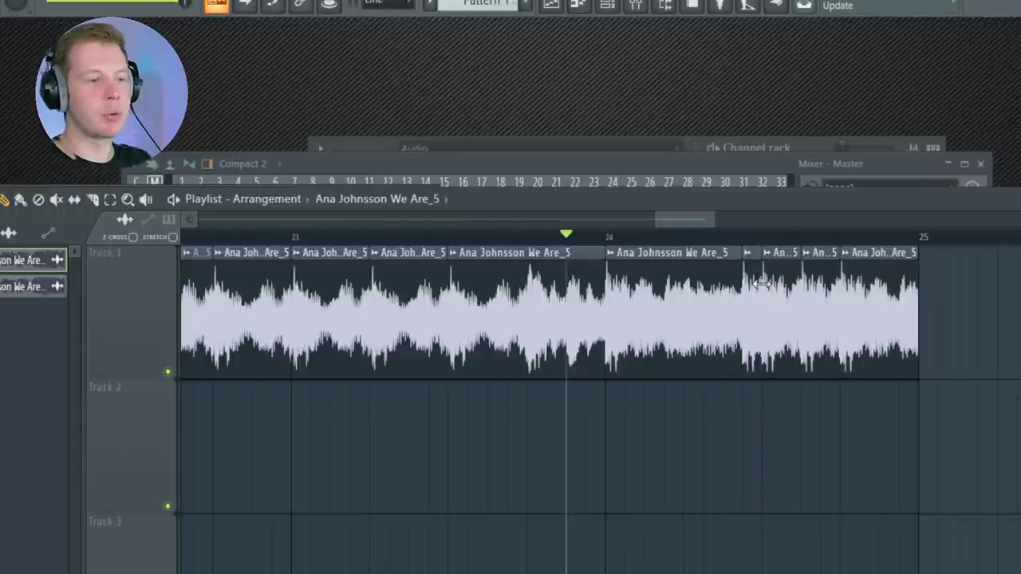
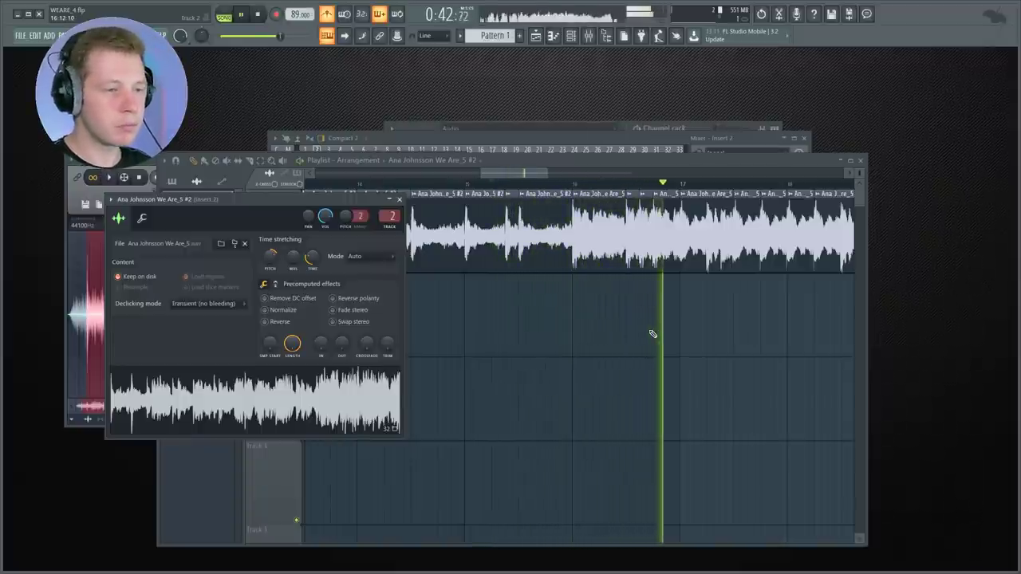
Step: Open the settings of the Track 1 clip near bar 18 and disconnect its mixer channel, Insert 2, from the master
key(space)
scroll(516, 354, down, 6)
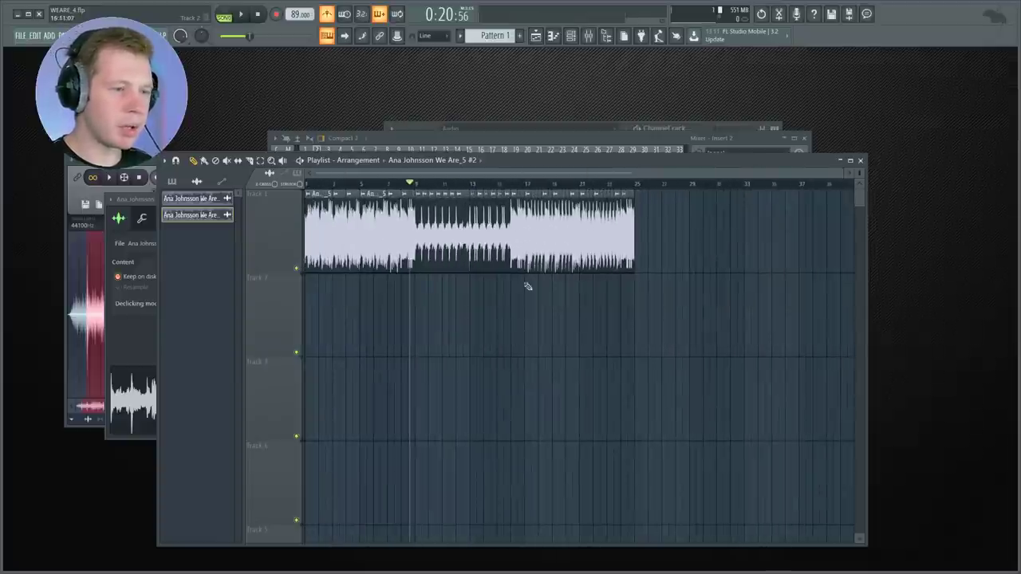
double_click(545, 230)
key(F9)
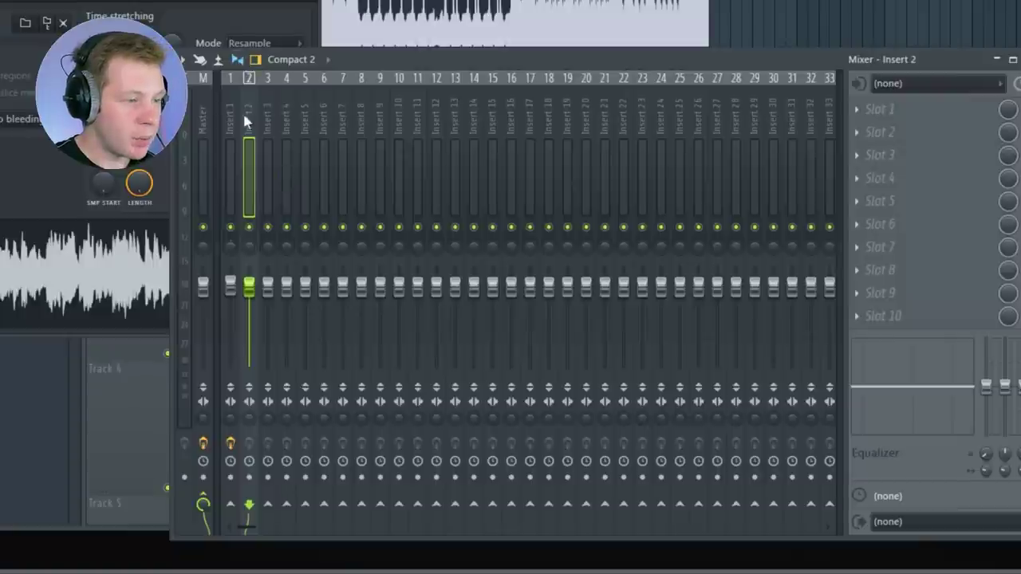
click(268, 111)
click(254, 115)
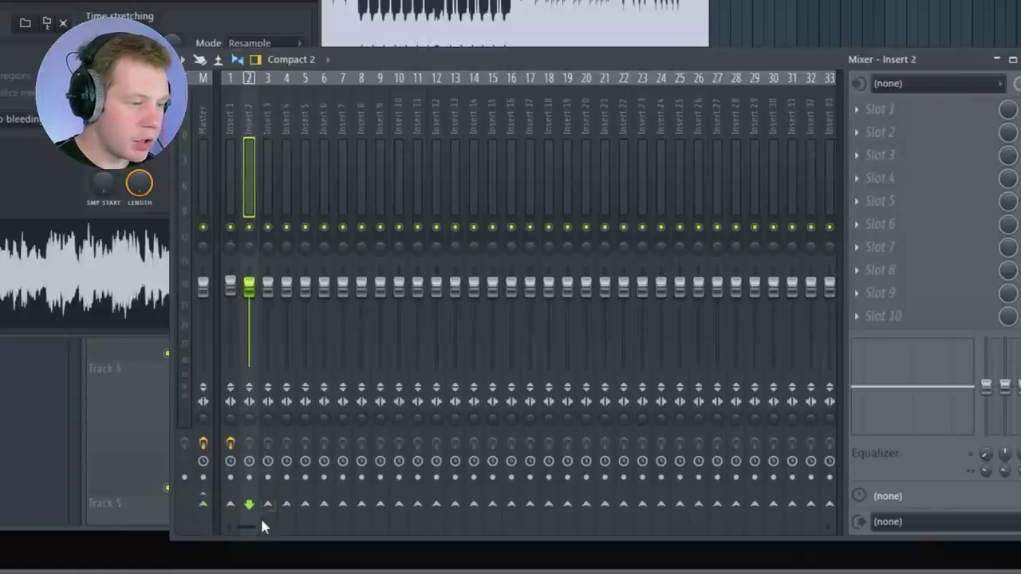
Step: Route Insert 2 to Inserts 3 and 4, and route those two only to Insert 5
drag(267, 115, 287, 116)
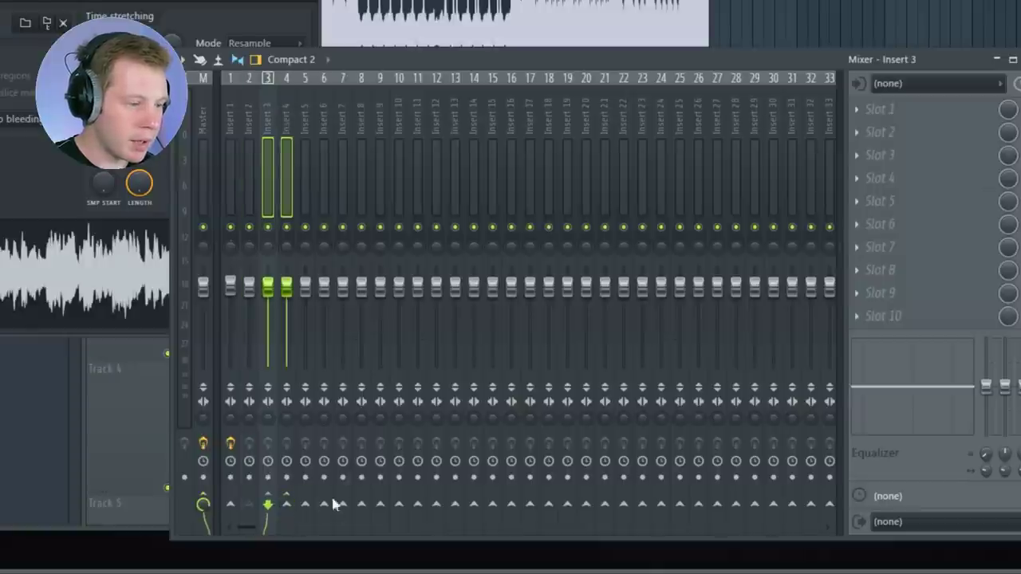
right_click(305, 505)
click(351, 505)
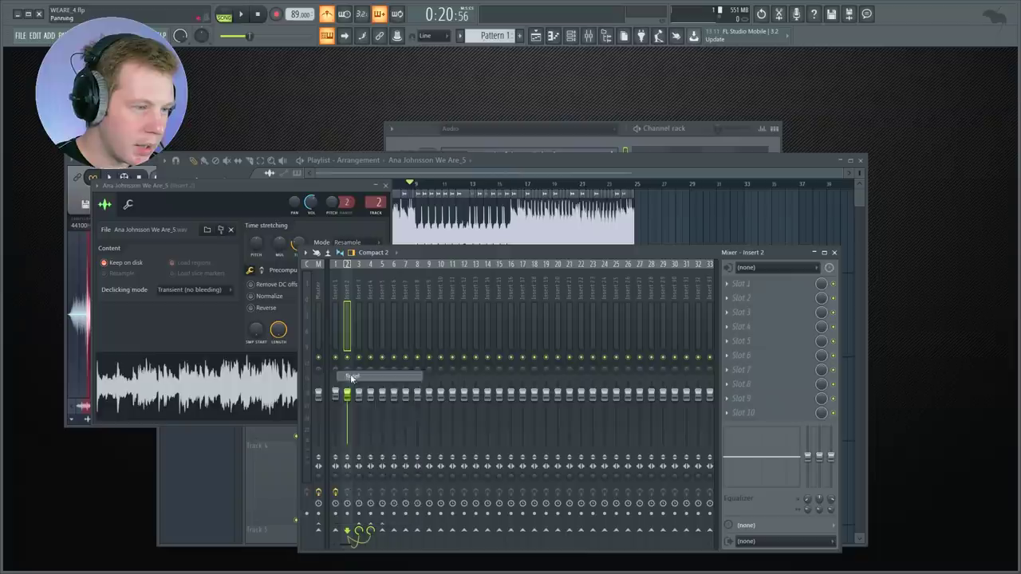
Step: Add Fruity parametric EQ 2 to Insert 3 and shape its 20Hz + 18kHz cut preset into a low-pass filter
click(358, 287)
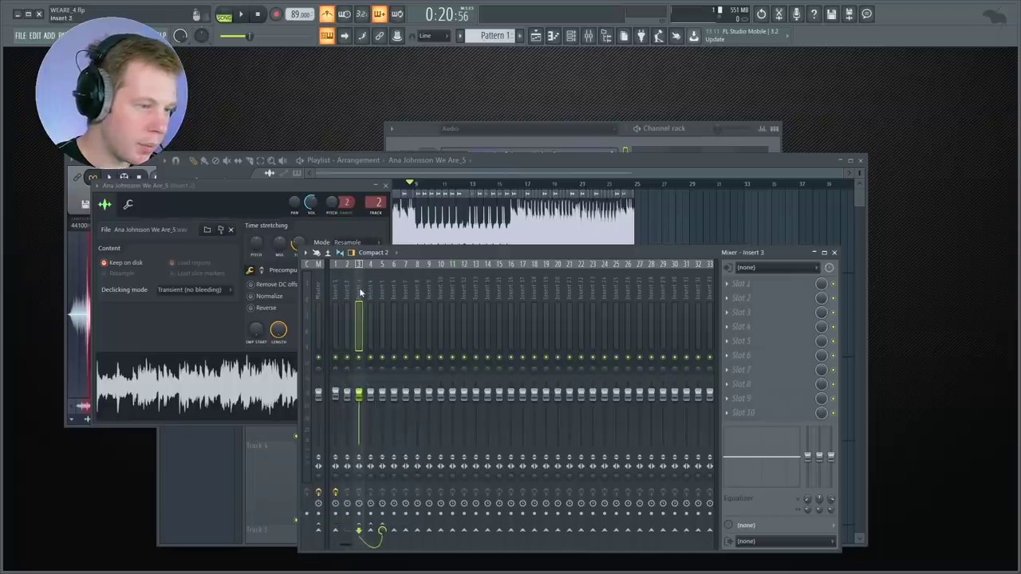
click(742, 284)
click(581, 262)
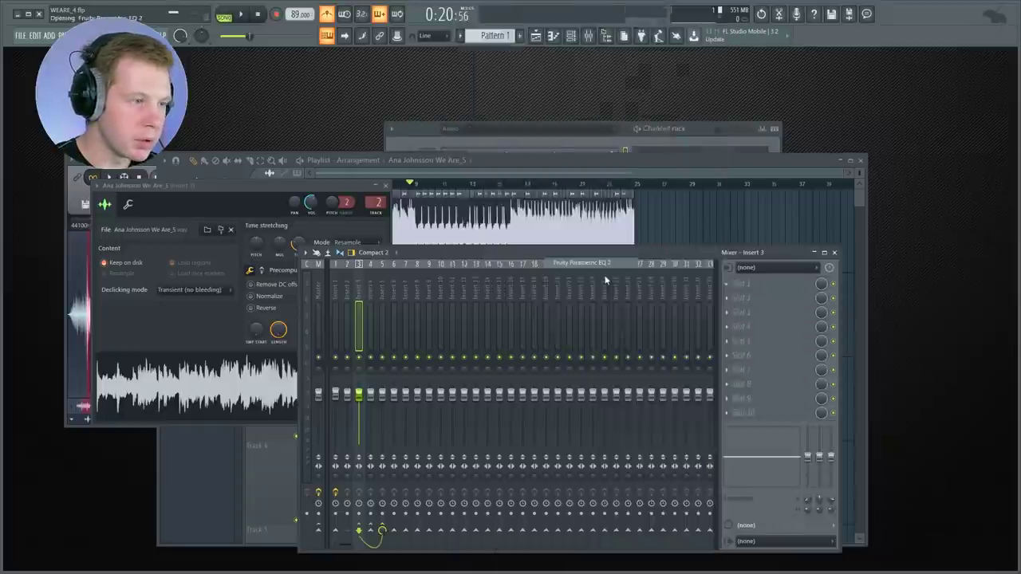
click(343, 78)
click(410, 118)
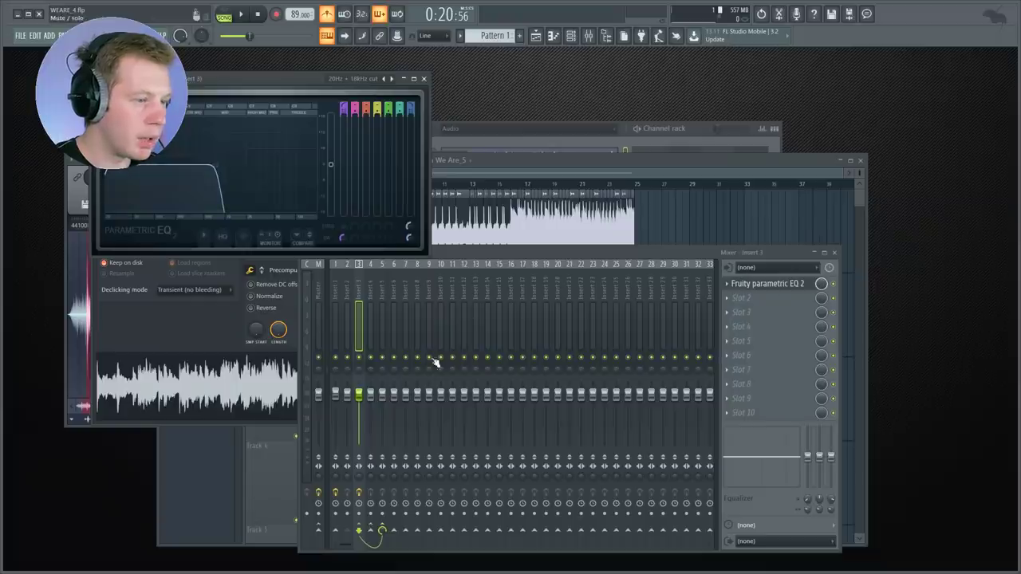
Step: Add Fruity parametric EQ 2 to Insert 4 and shape its 20Hz + 18kHz cut preset into a high-pass filter
click(370, 287)
click(742, 284)
click(581, 262)
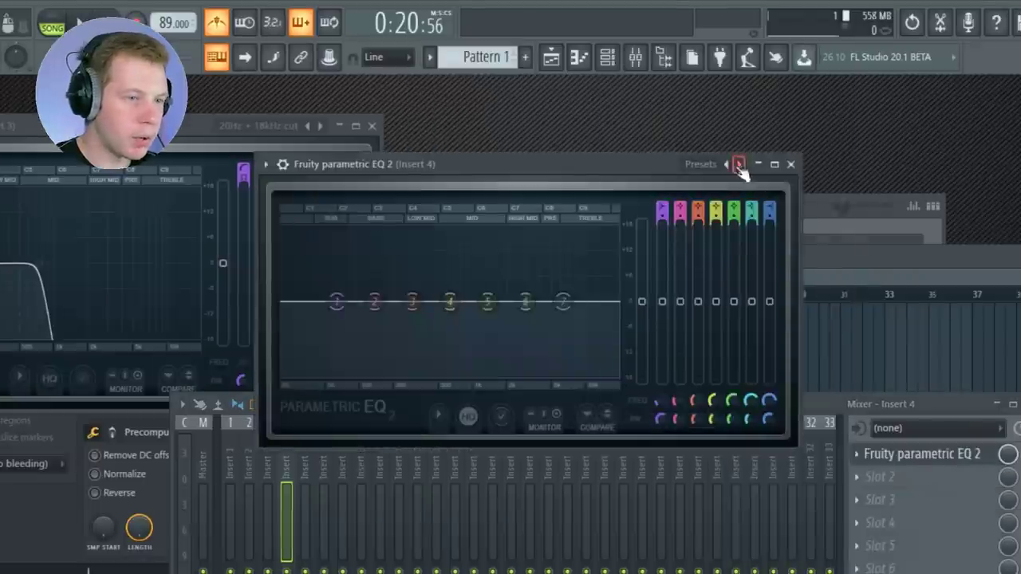
click(739, 164)
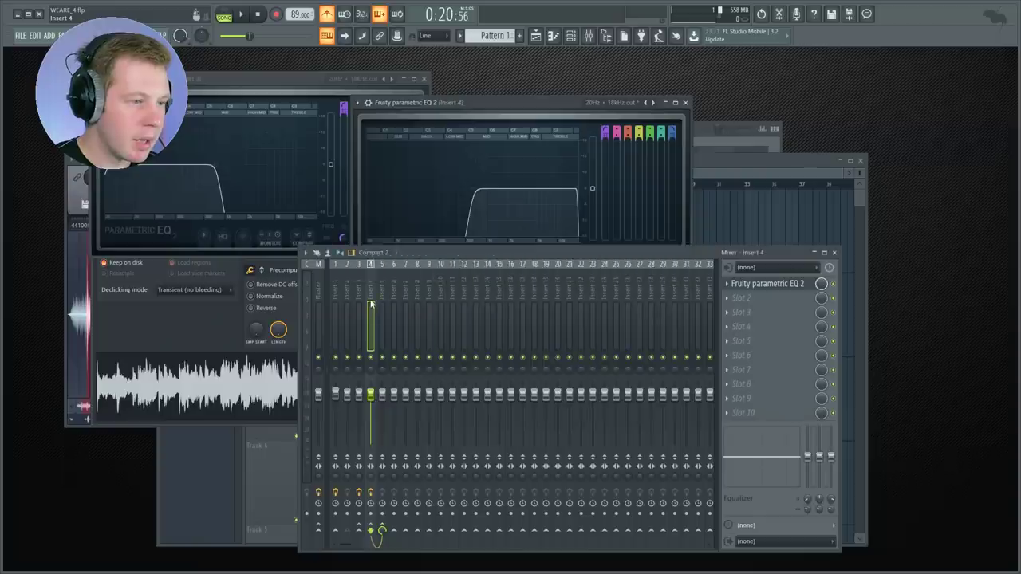
Step: Add Fruity Stereo Enhancer to Insert 4, shift its phase offset toward R and play the loop to test it
click(764, 298)
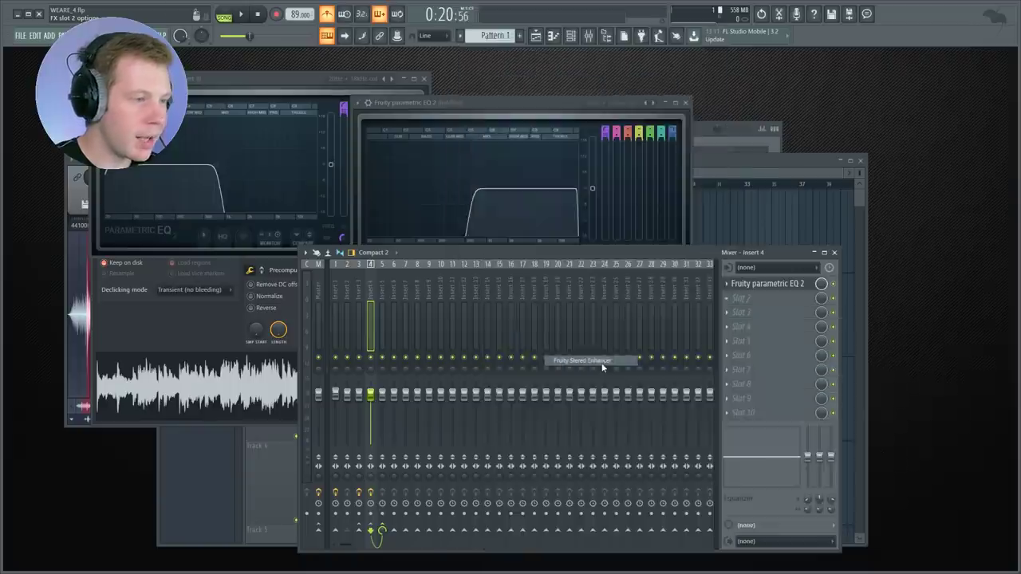
click(550, 361)
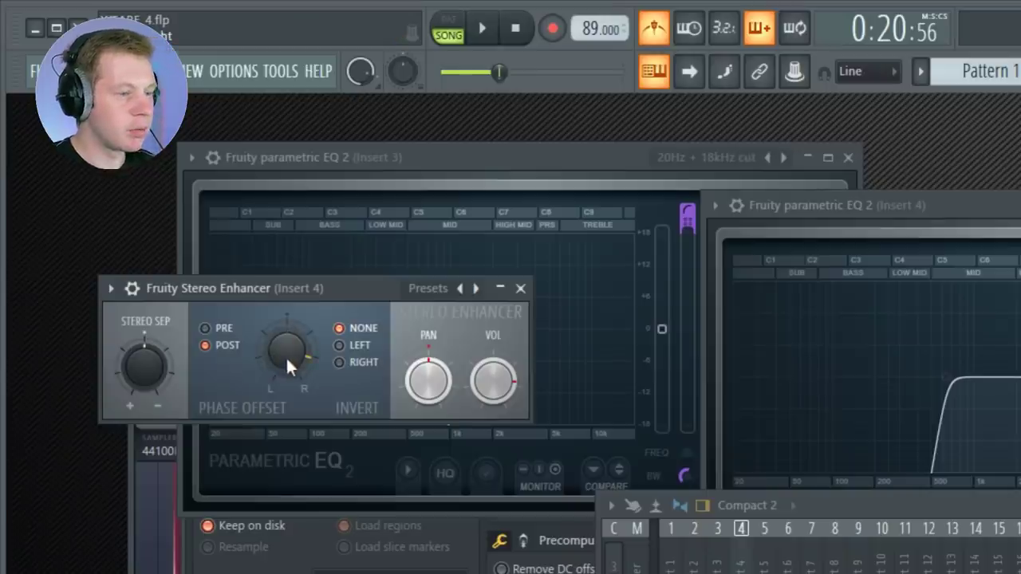
key(space)
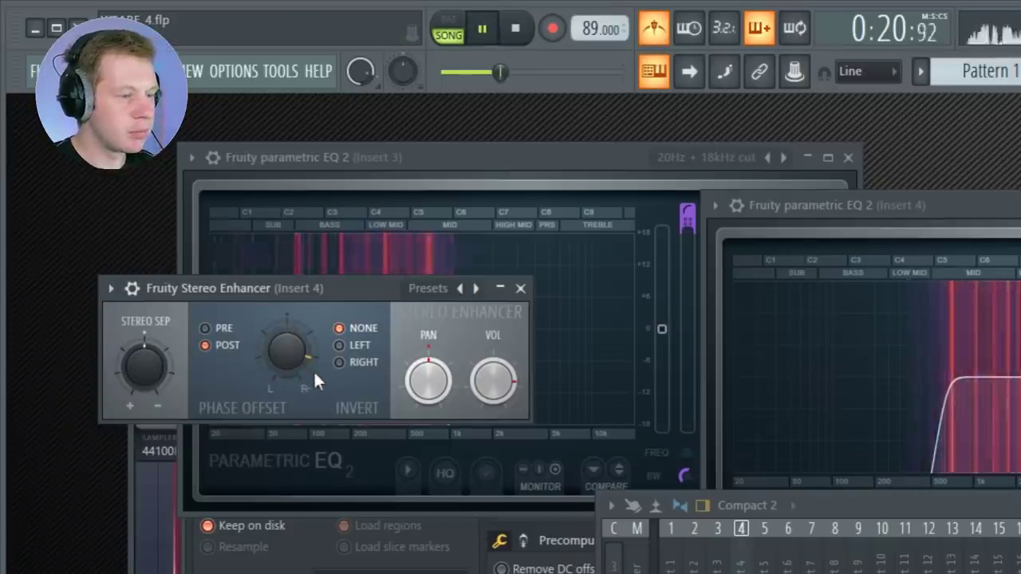
key(space)
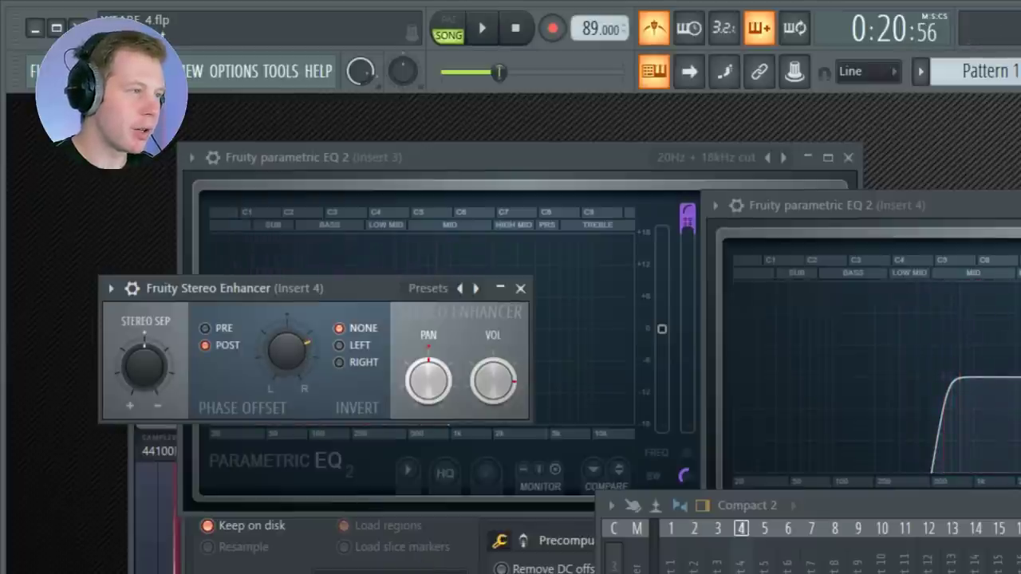
Step: Play the loop and watch the mixer levels to check the widened sample
key(space)
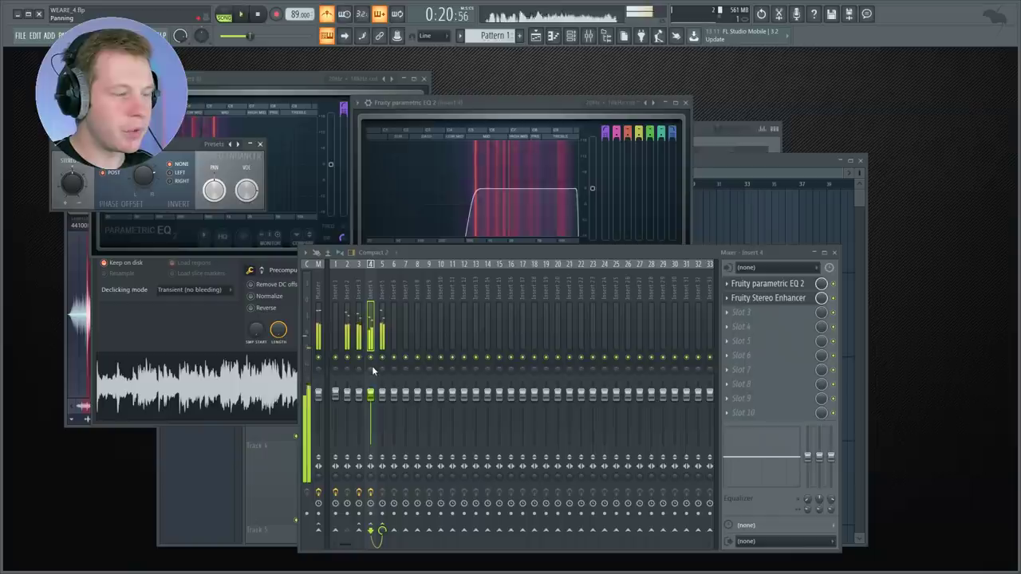
key(space)
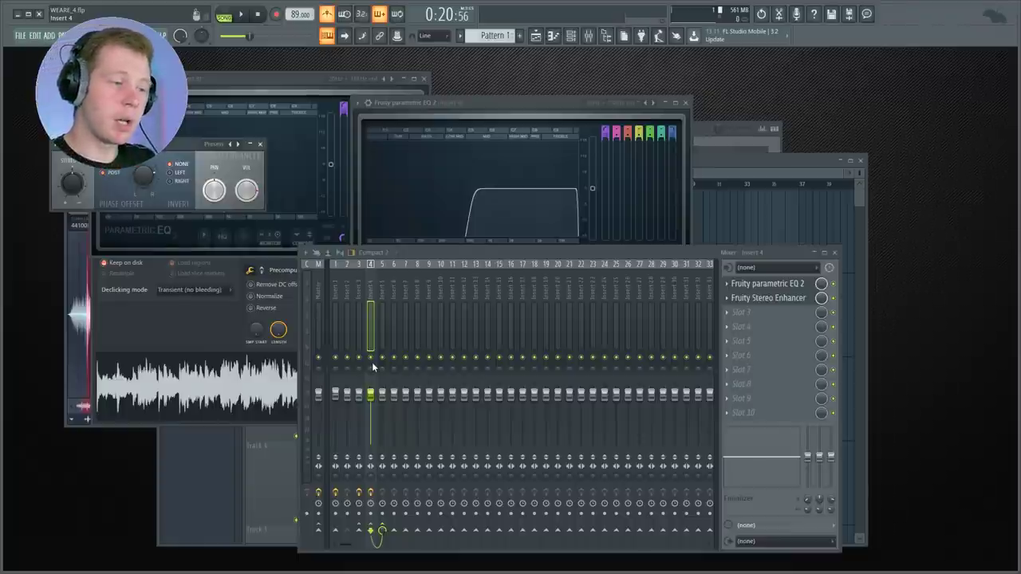
key(space)
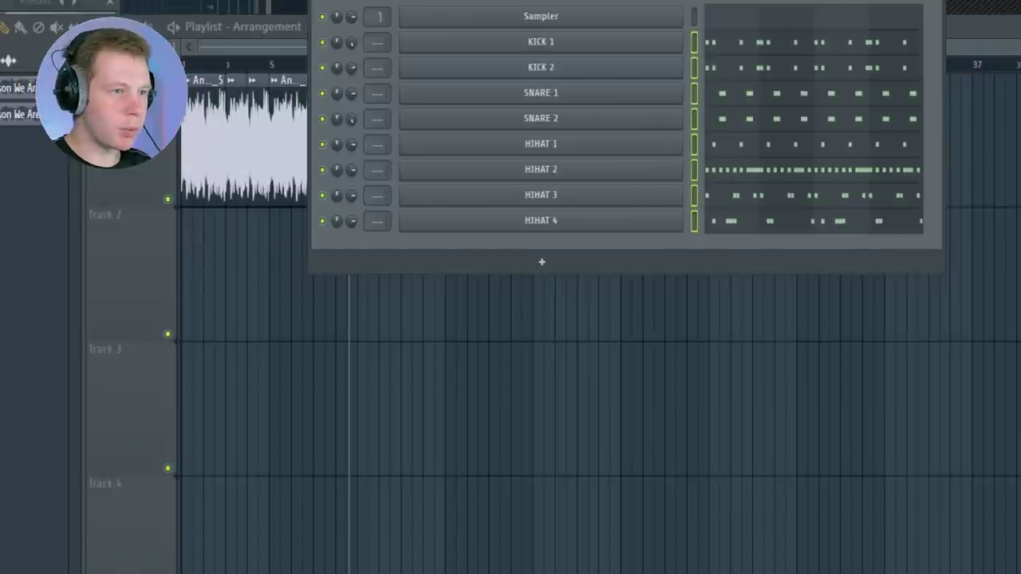
Step: Link the KICK, SNARE and HIHAT channels to consecutive mixer inserts starting at Insert 7
key(F9)
click(360, 224)
click(341, 231)
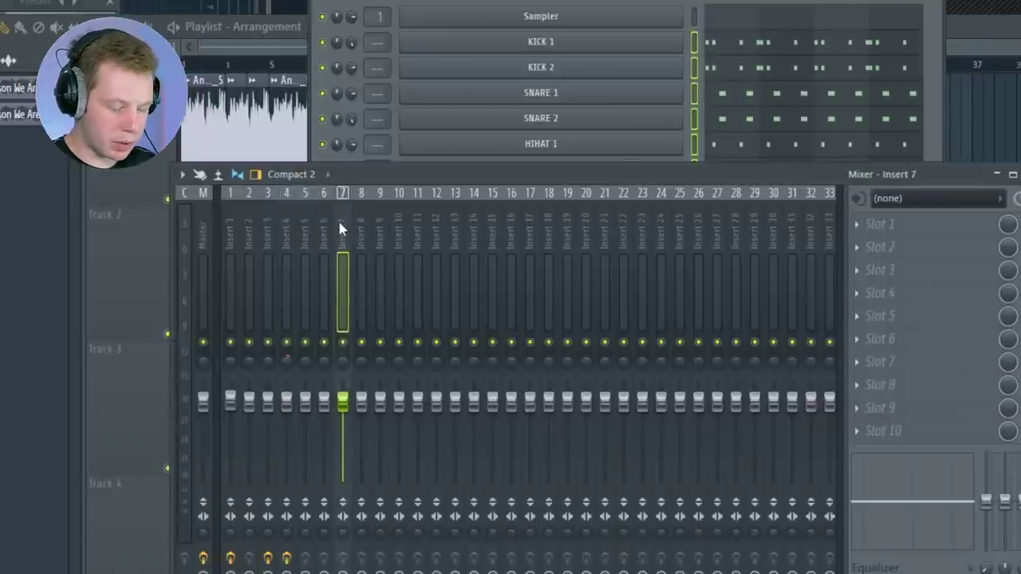
key(ctrl+l)
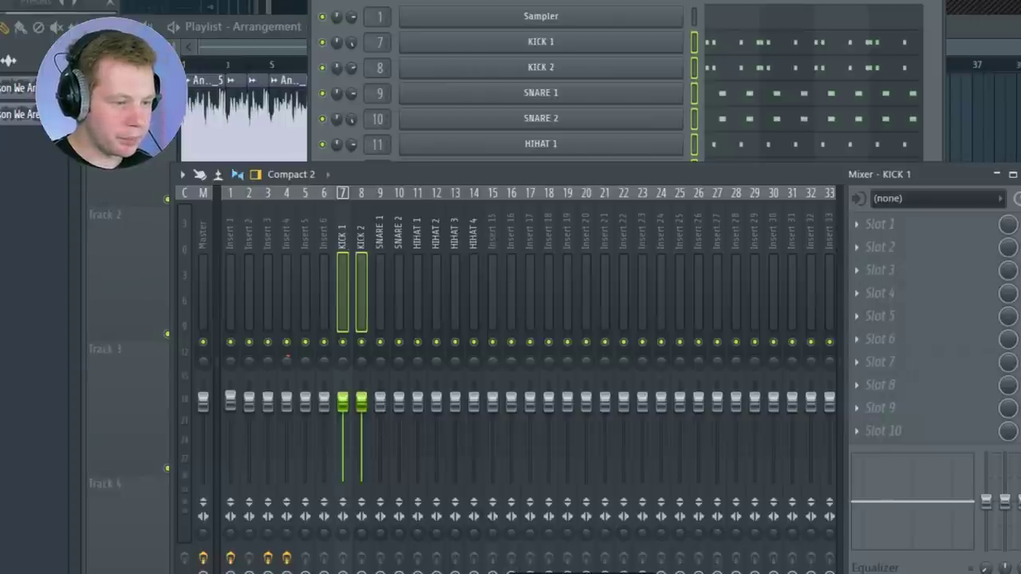
Step: Route the kicks only to Insert 16, the snares only to Insert 17 and the hi-hats only to Insert 18
click(406, 251)
right_click(530, 505)
click(558, 486)
click(420, 234)
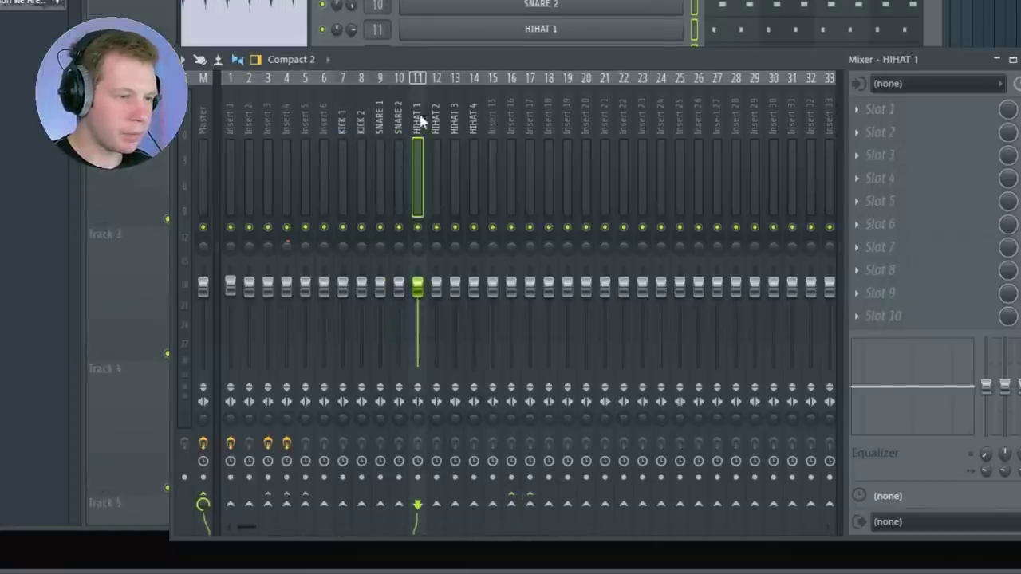
drag(420, 119, 473, 119)
Step: Route Inserts 16 to 18 only to Insert 20 and name that insert DRUMS
drag(509, 200, 544, 210)
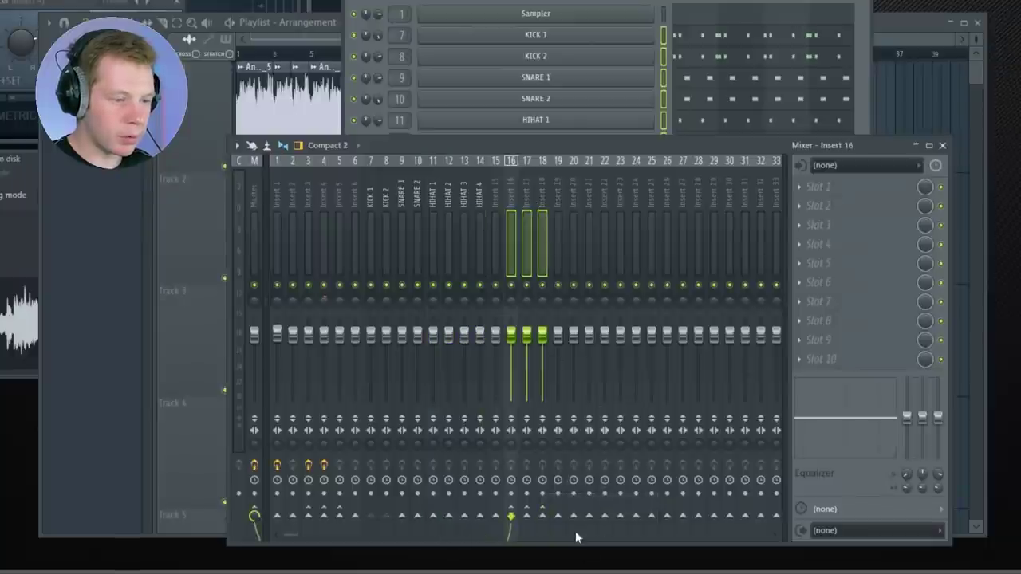
right_click(575, 537)
click(605, 500)
click(579, 201)
text(S)
Step: Name the drum group Inserts 16, 17 and 18 k, s and h
click(410, 119)
key(F2)
text(k)
key(Tab)
text(s)
key(Tab)
text(h)
Step: Add Fruity parametric EQ 2 to Insert 5 and set its band 1 to High pass
click(166, 227)
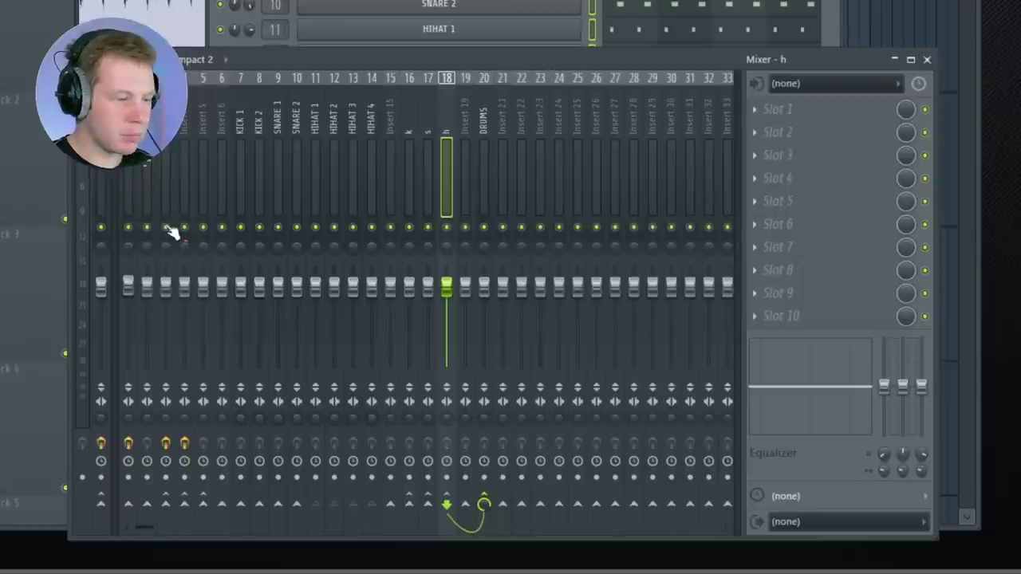
click(203, 183)
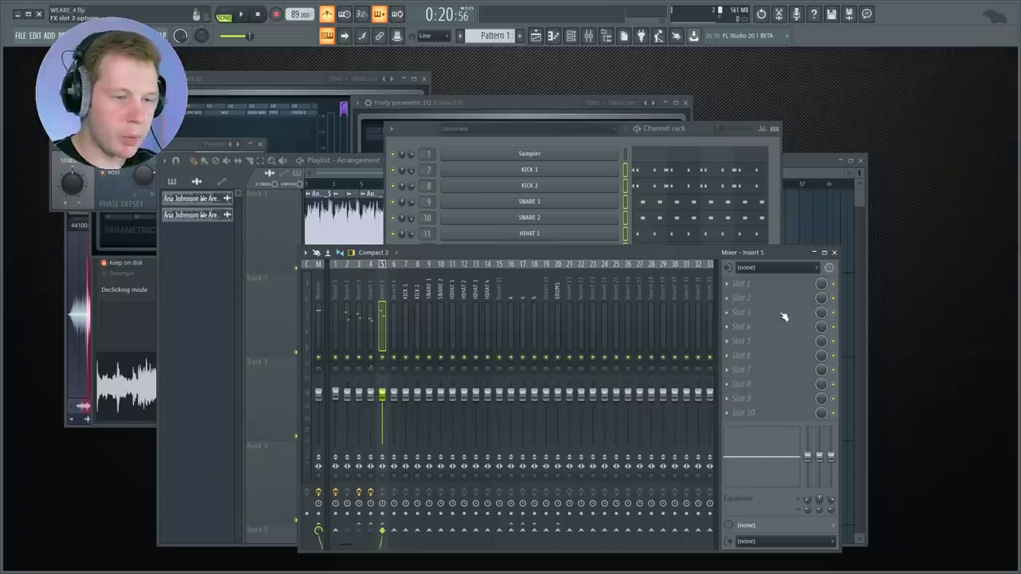
click(784, 317)
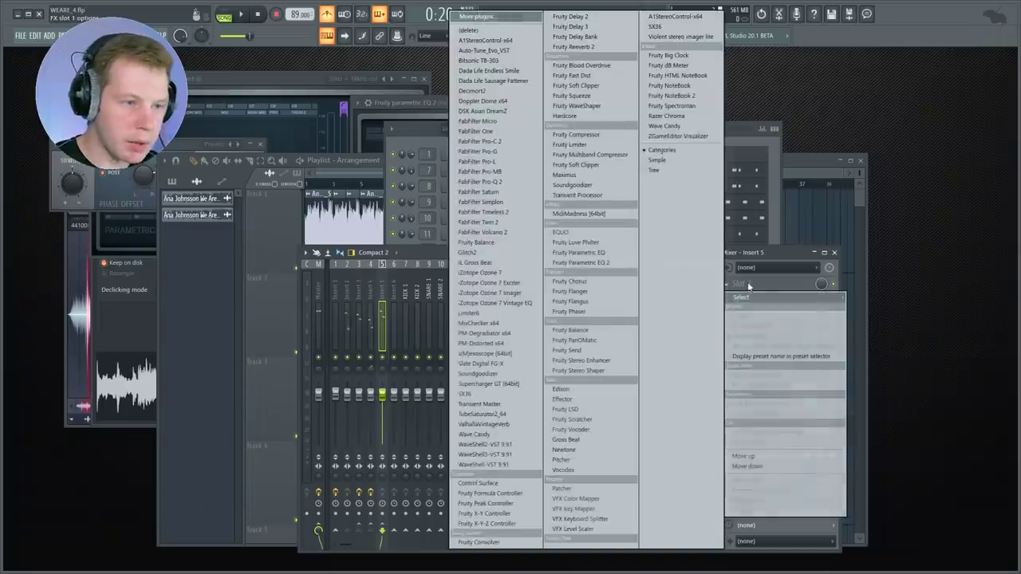
click(597, 264)
drag(231, 157, 423, 173)
right_click(306, 260)
mouse_move(322, 286)
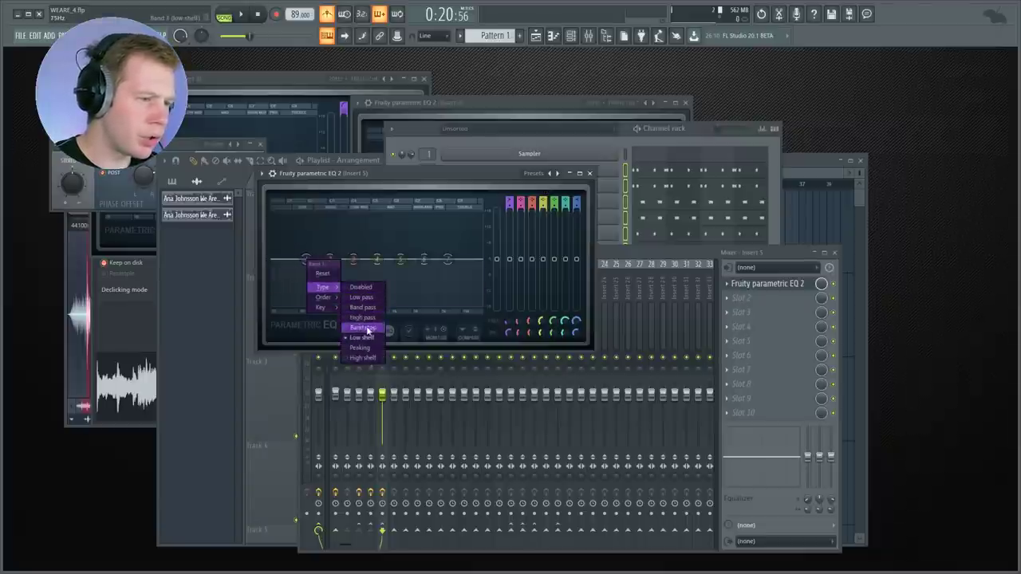
click(363, 317)
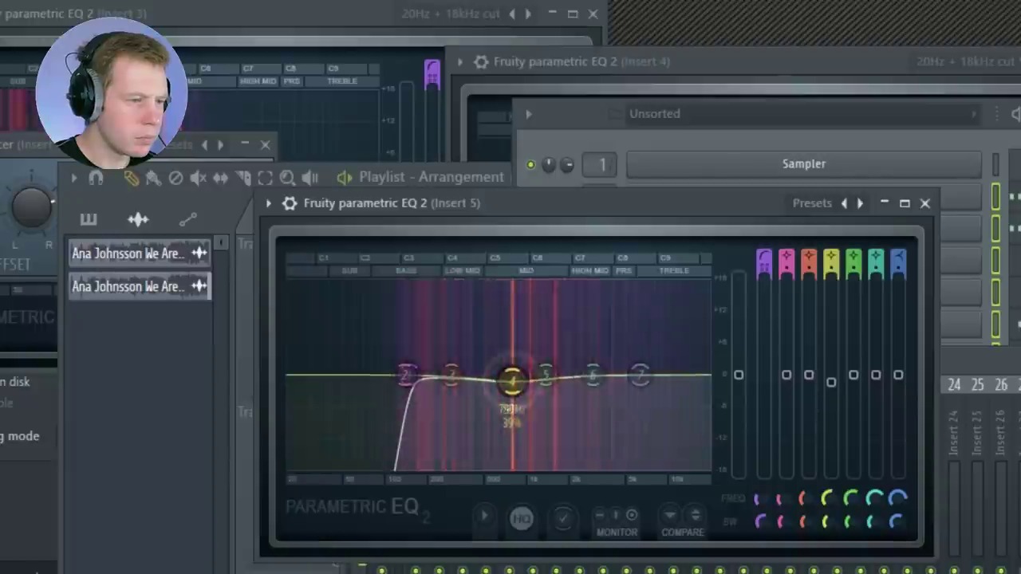
Step: Set band 7 of Insert 5's EQ to Low pass and move it to the upper end of the treble
right_click(640, 375)
mouse_move(686, 429)
click(766, 428)
drag(640, 375, 686, 375)
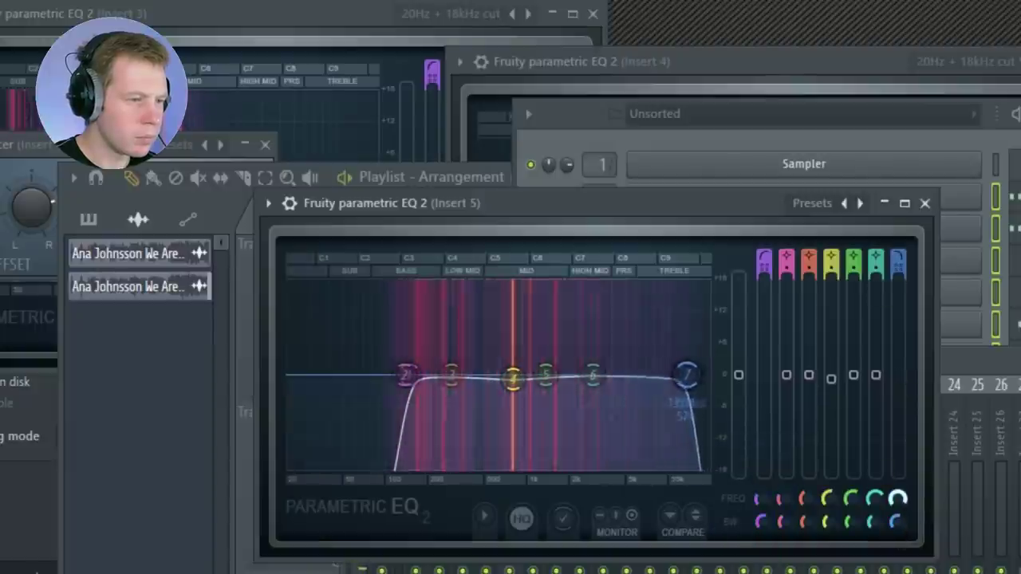
click(926, 203)
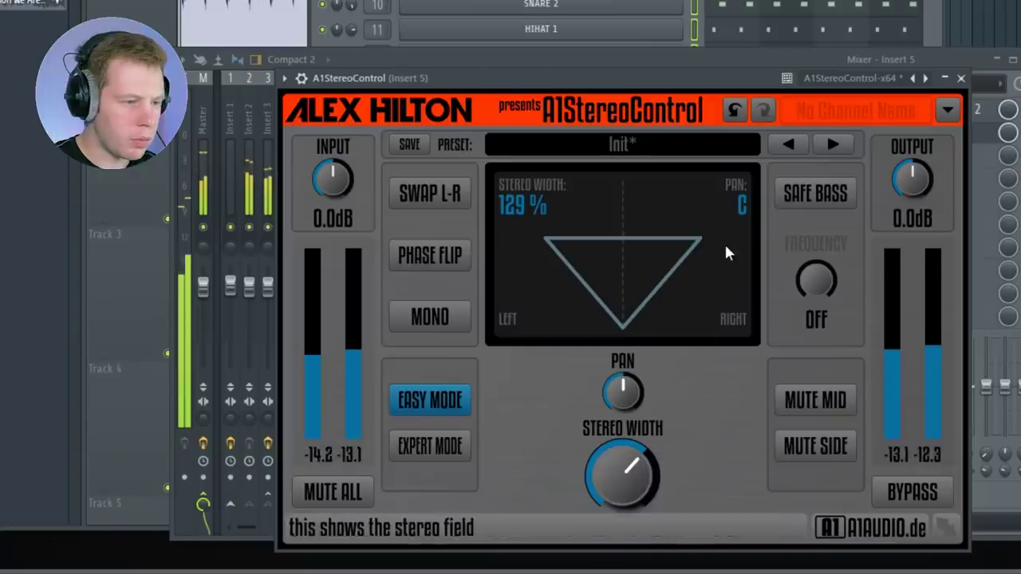
Step: Widen Insert 5 to 129 % with A1StereoControl, pan it slightly right and stop playback
drag(624, 396, 630, 391)
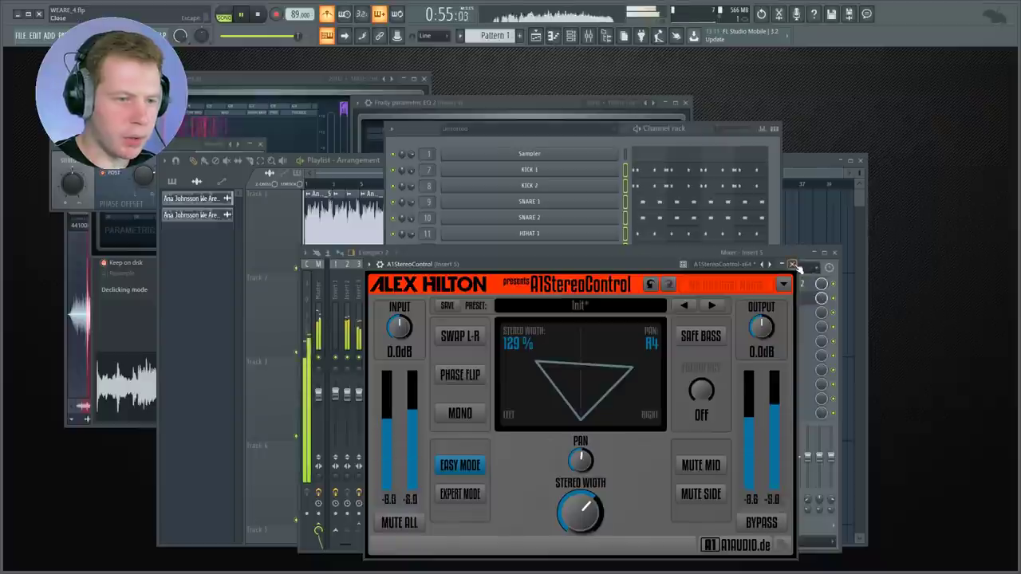
click(792, 265)
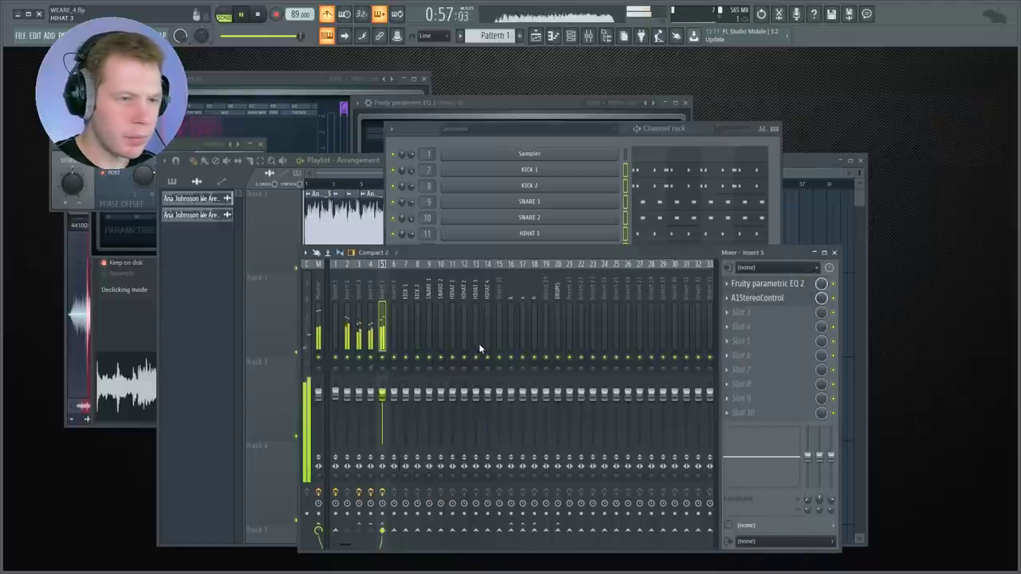
key(space)
Step: Raise the KICK 1 level and add Fruity soft clipper to the DRUMS insert
click(455, 323)
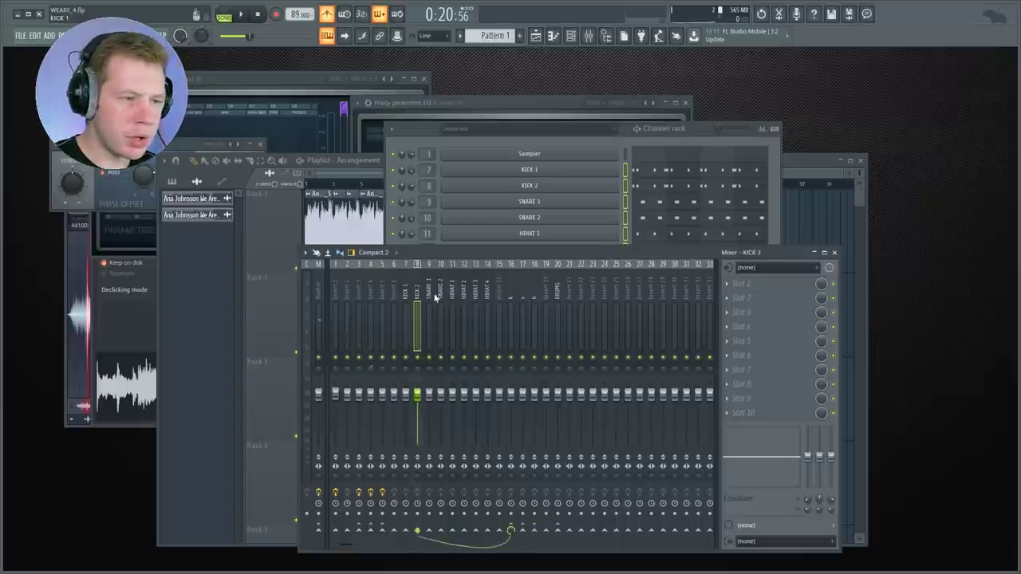
click(418, 319)
click(408, 311)
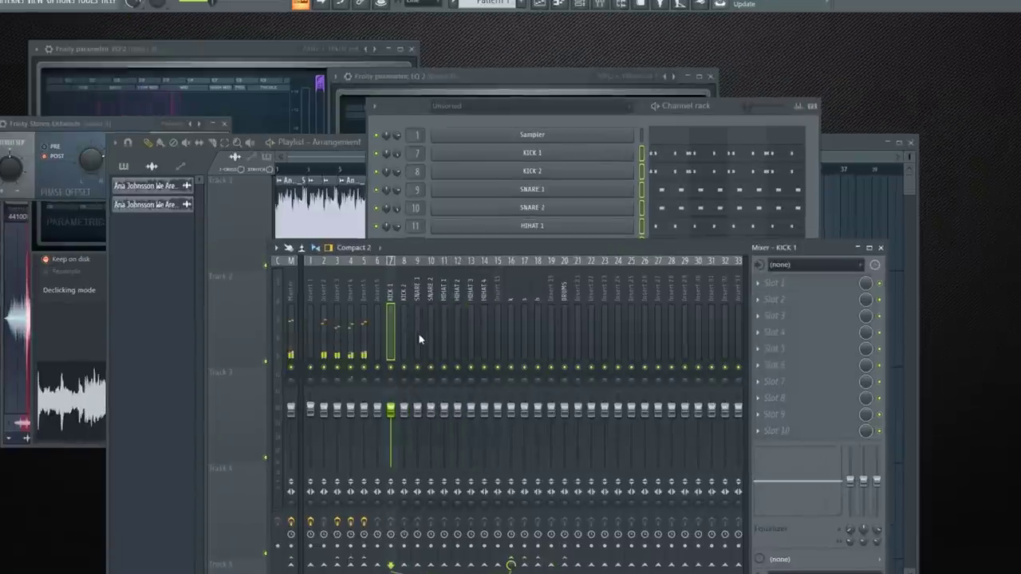
click(564, 319)
click(773, 283)
mouse_move(790, 298)
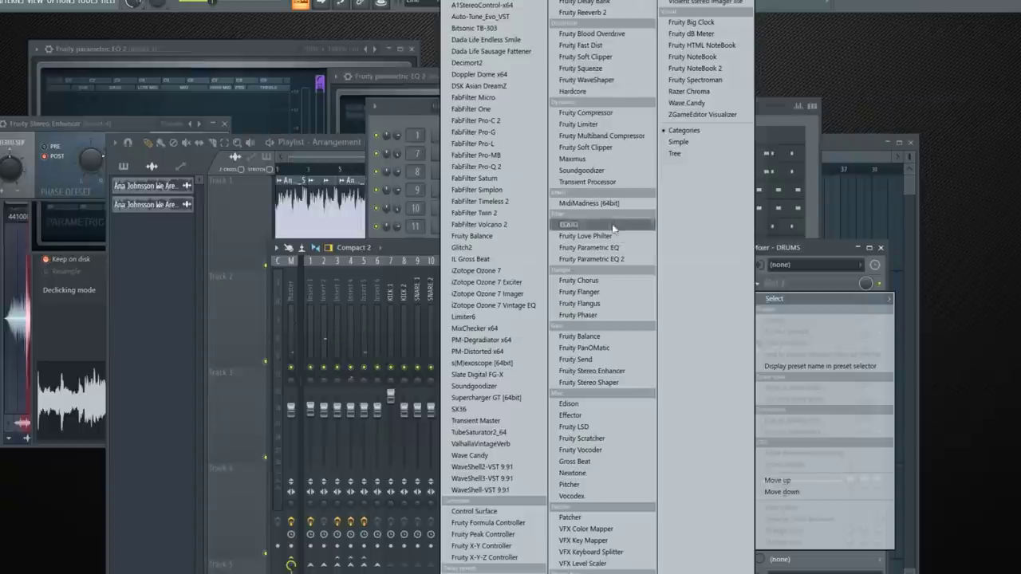
click(586, 147)
Step: Place Pattern 1 on playlist Track 2 at bars 9 and 13, and return to the mixer
key(F5)
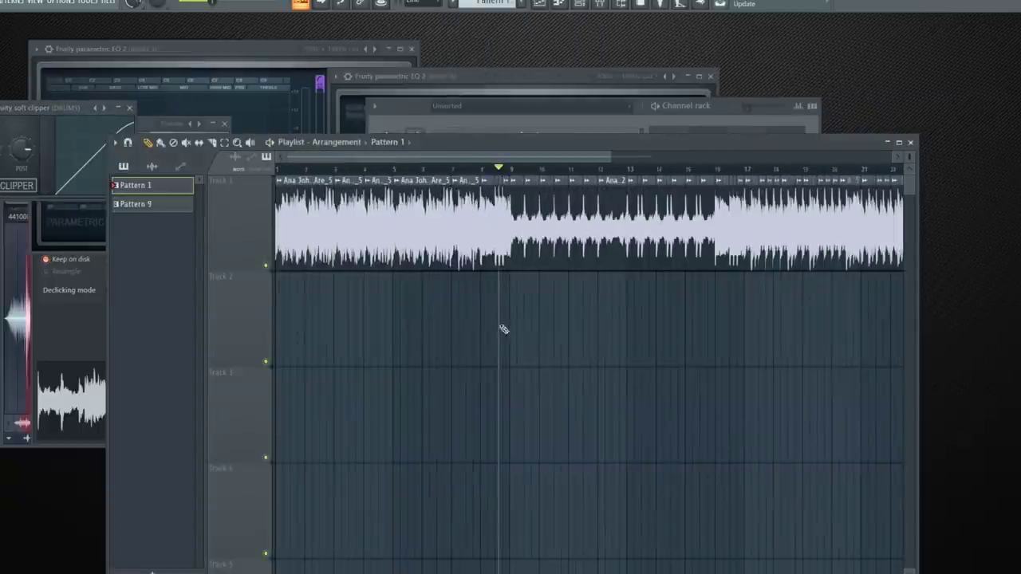
click(506, 331)
click(631, 330)
click(606, 6)
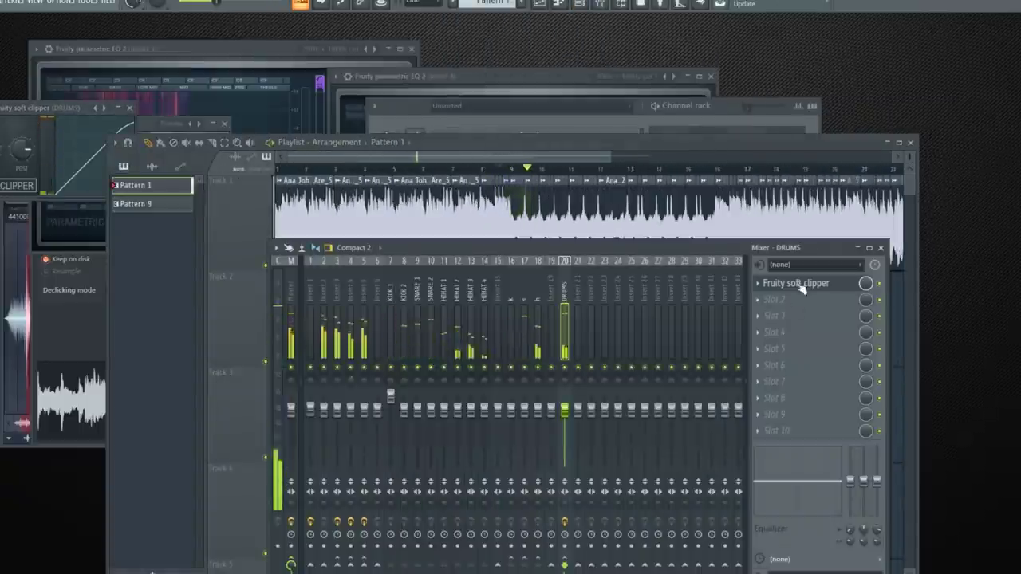
Step: Lower the KICK 1 and KICK 2 levels and add Fruity Reeverb 2 to SNARE 1
click(395, 403)
click(406, 383)
click(417, 351)
click(774, 282)
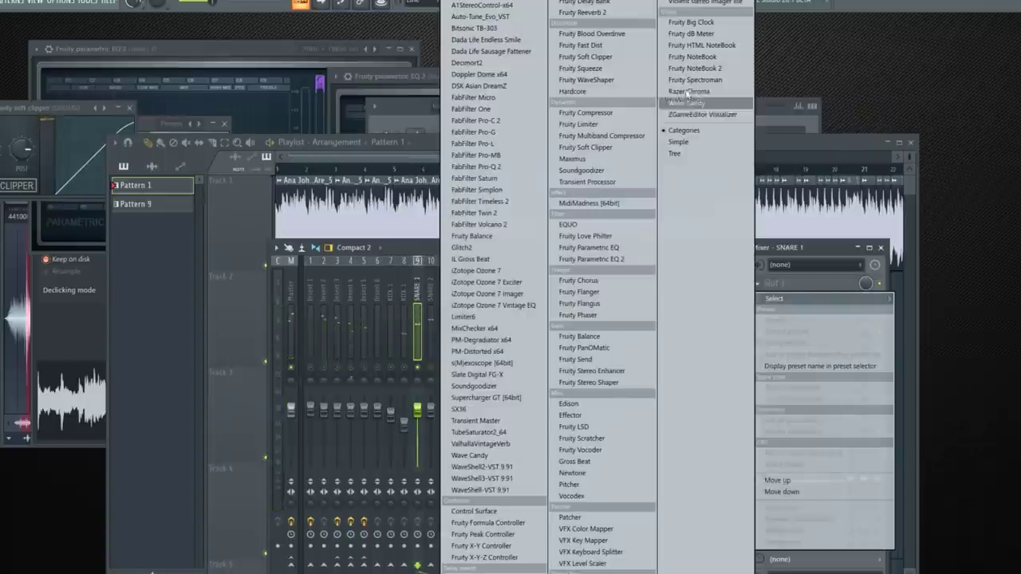
click(583, 12)
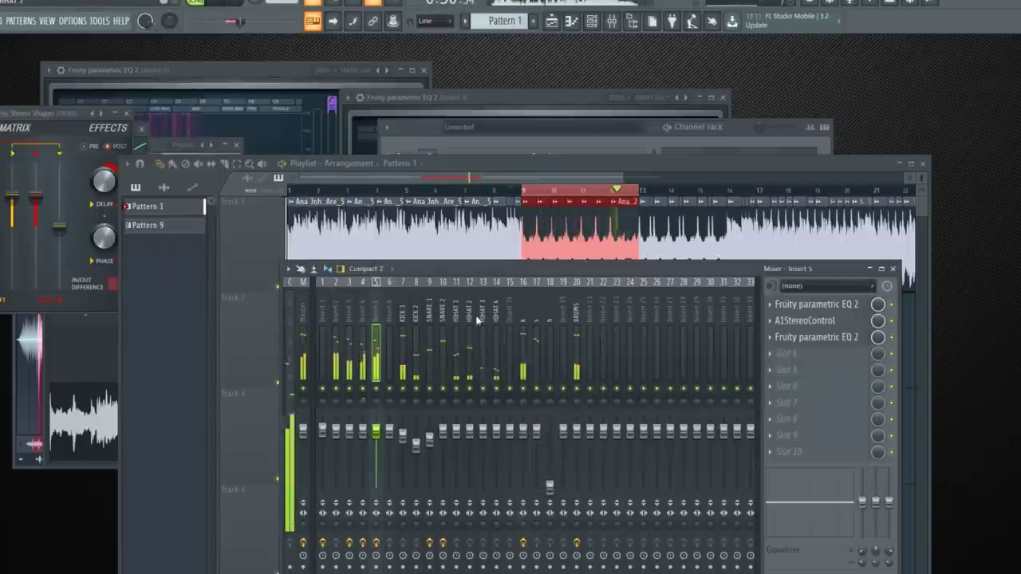
Step: Audition HIHAT 1 soloed, stop playback and check the hi-hat inserts' effect slots
click(465, 440)
key(space)
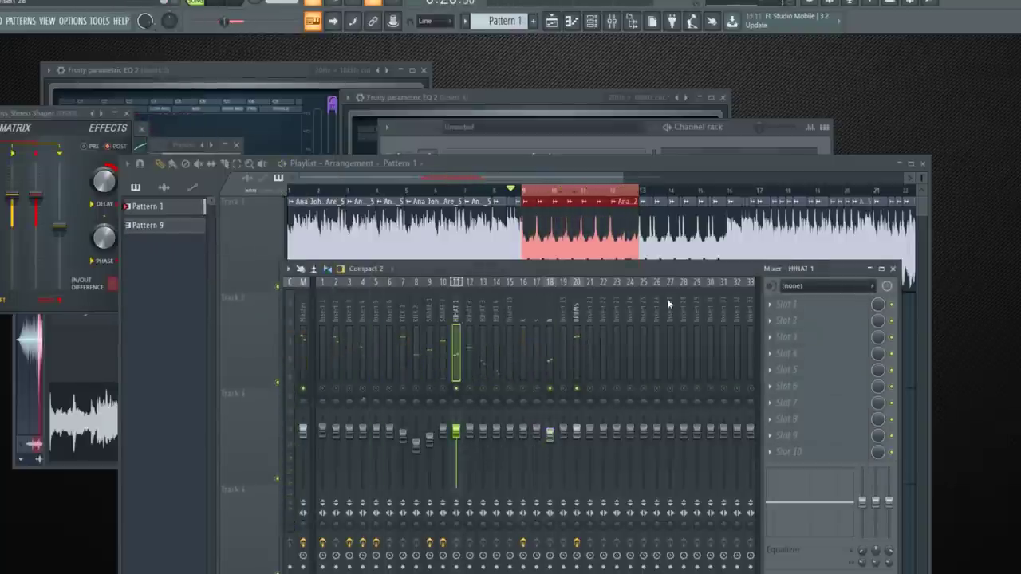
click(498, 315)
click(786, 304)
Step: Open Insert 5's second Fruity parametric EQ 2 and play the loop to examine the sample's low-frequency spectrum
click(375, 335)
click(786, 304)
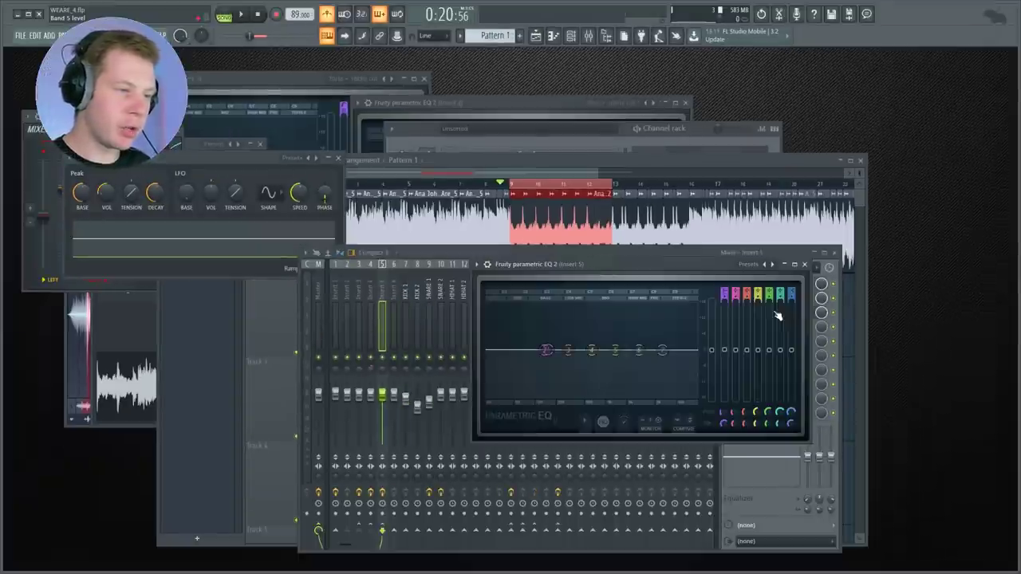
key(space)
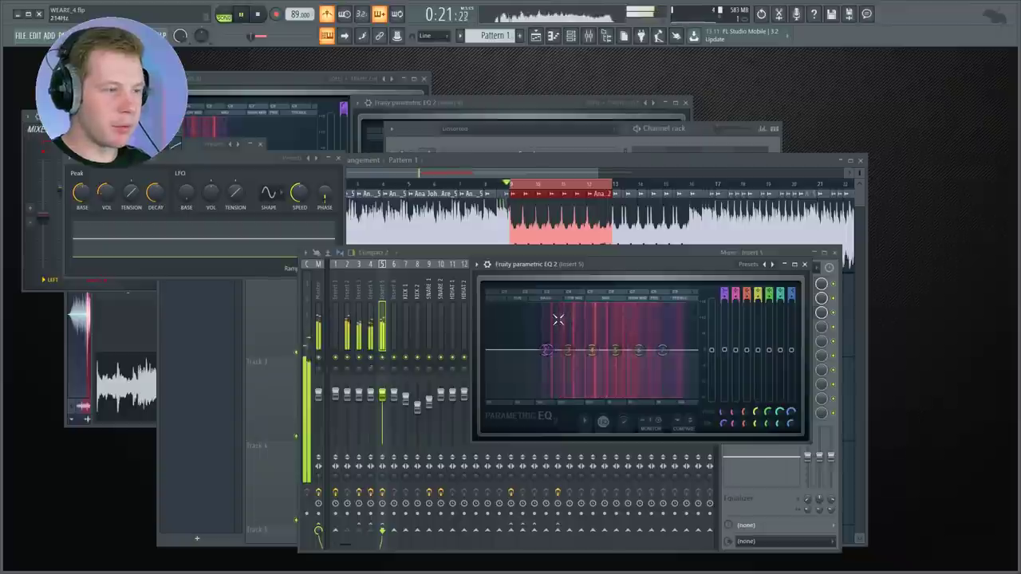
drag(547, 388, 553, 391)
key(space)
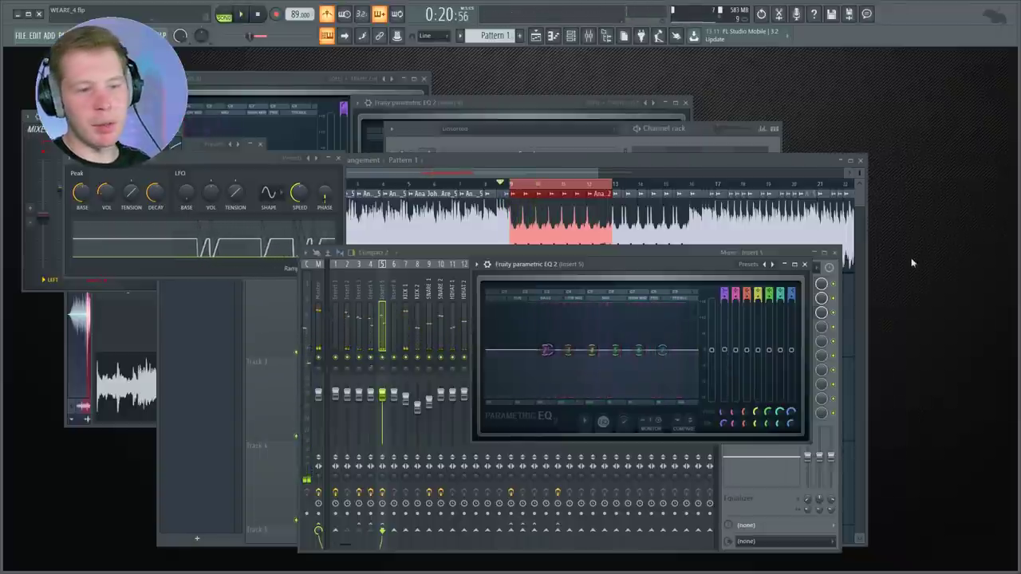
click(804, 264)
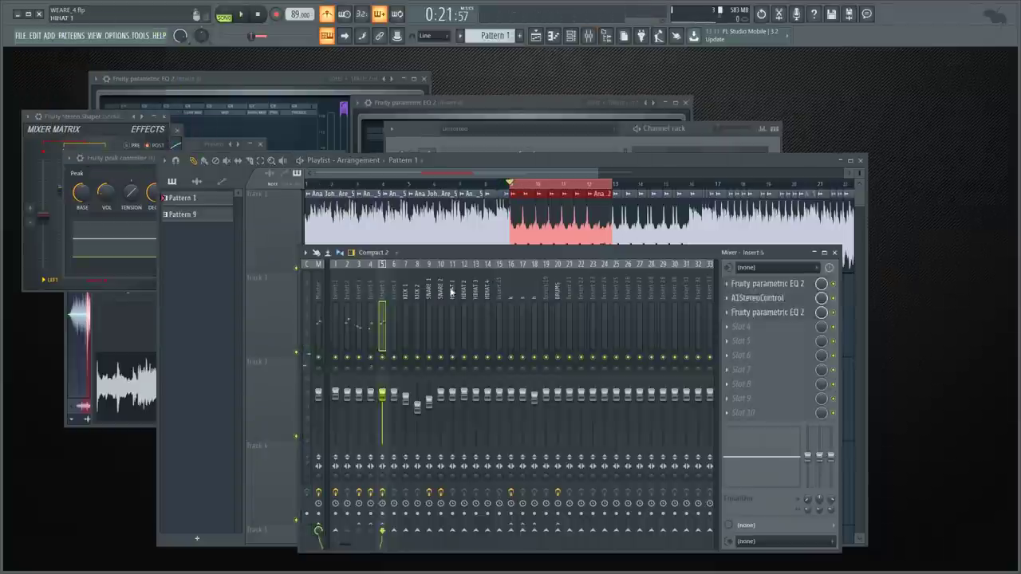
Step: Add Fruity Reeverb 2 to the HIHAT inserts and switch HIHAT 4's reverb to the next preset during playback
click(742, 284)
click(573, 46)
key(space)
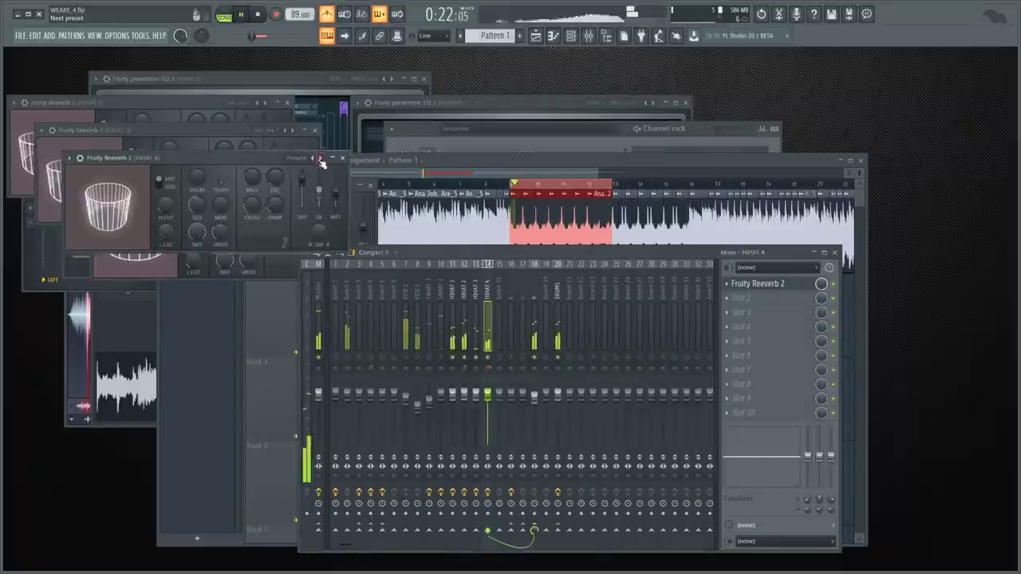
click(322, 160)
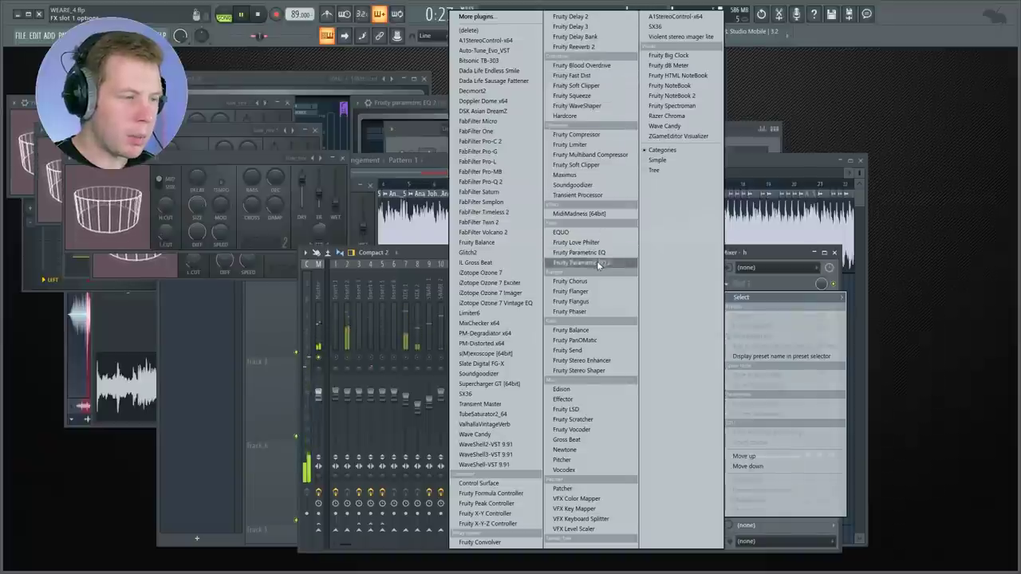
Step: Add Fruity parametric EQ 2 to insert h, set band 1 to High pass and raise its cutoff into the mids
click(598, 264)
drag(279, 160, 563, 205)
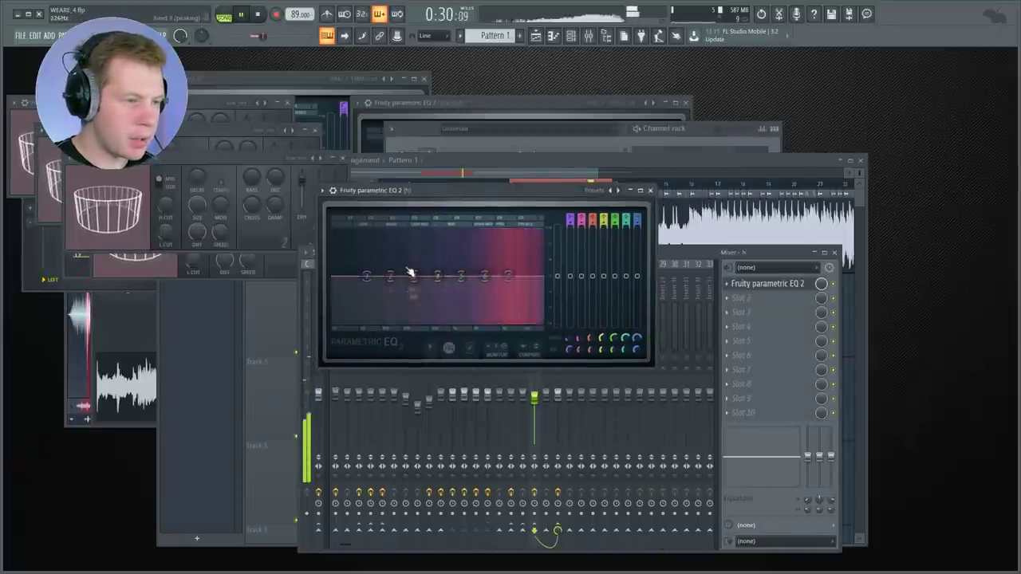
right_click(367, 276)
mouse_move(383, 304)
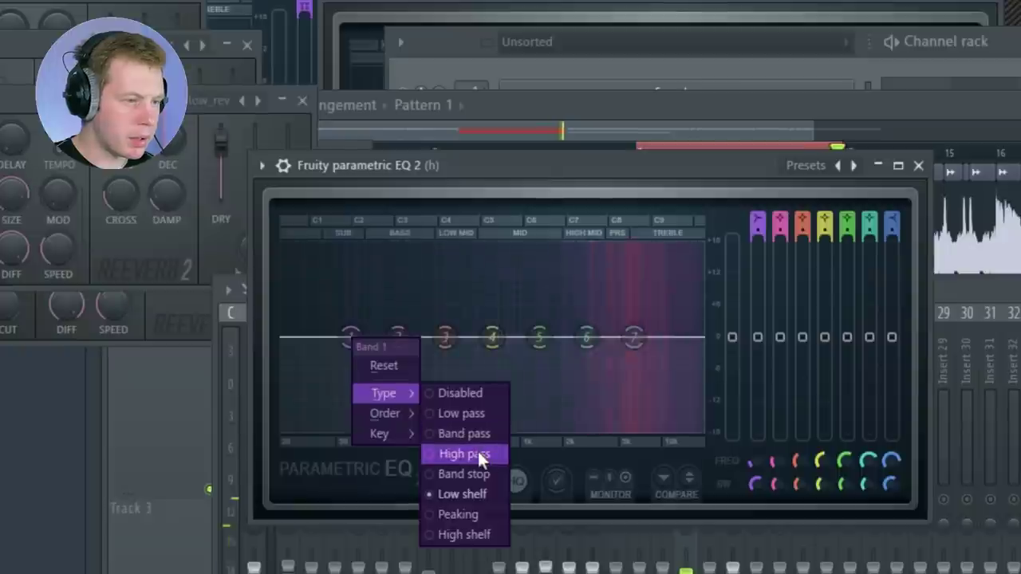
click(477, 452)
mouse_move(752, 461)
mouse_down()
mouse_move(752, 501)
mouse_move(763, 483)
mouse_move(755, 476)
mouse_up()
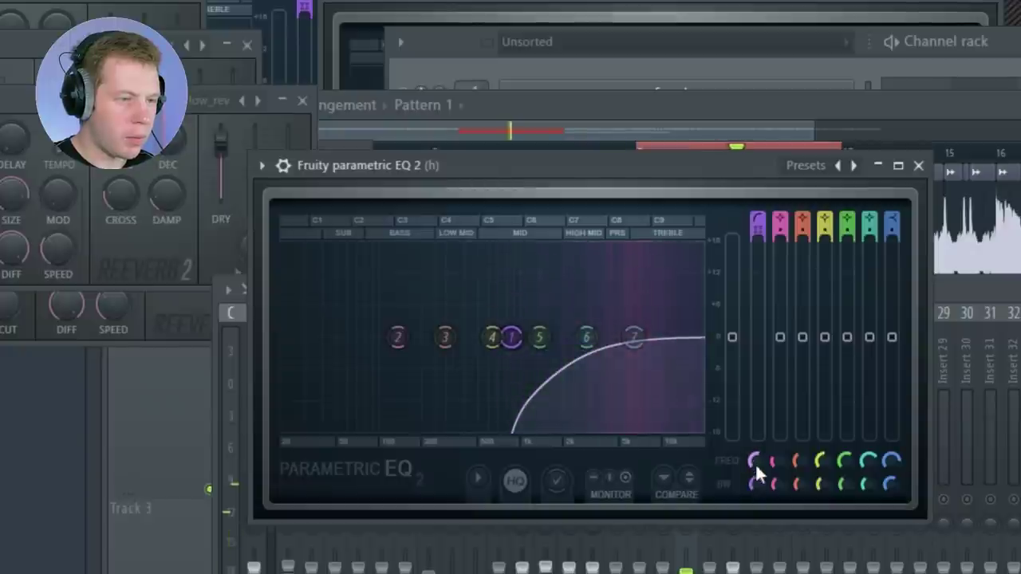
click(918, 165)
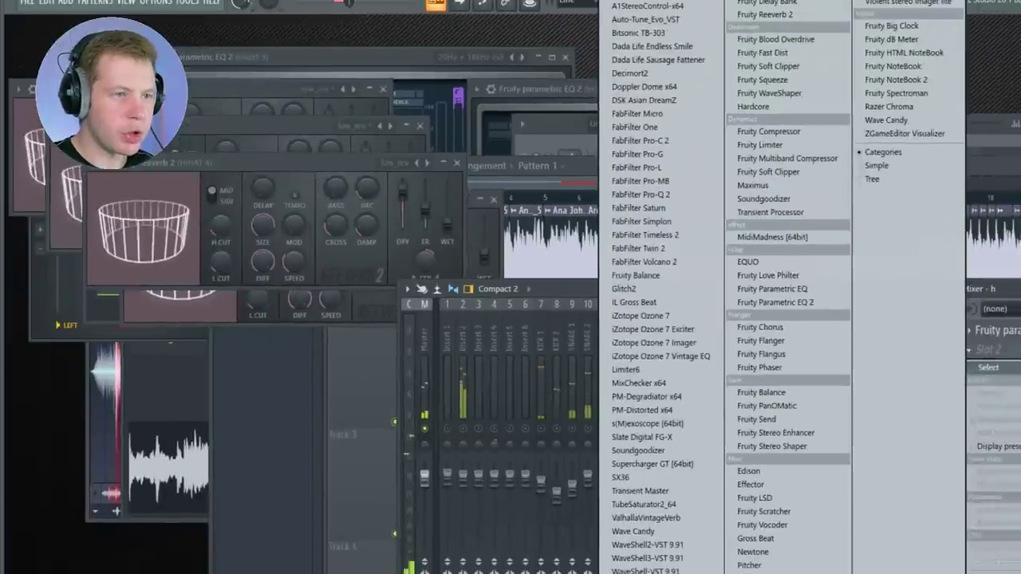
Step: Add A1StereoControl to insert h and widen the hi-hats to 126 %
click(578, 148)
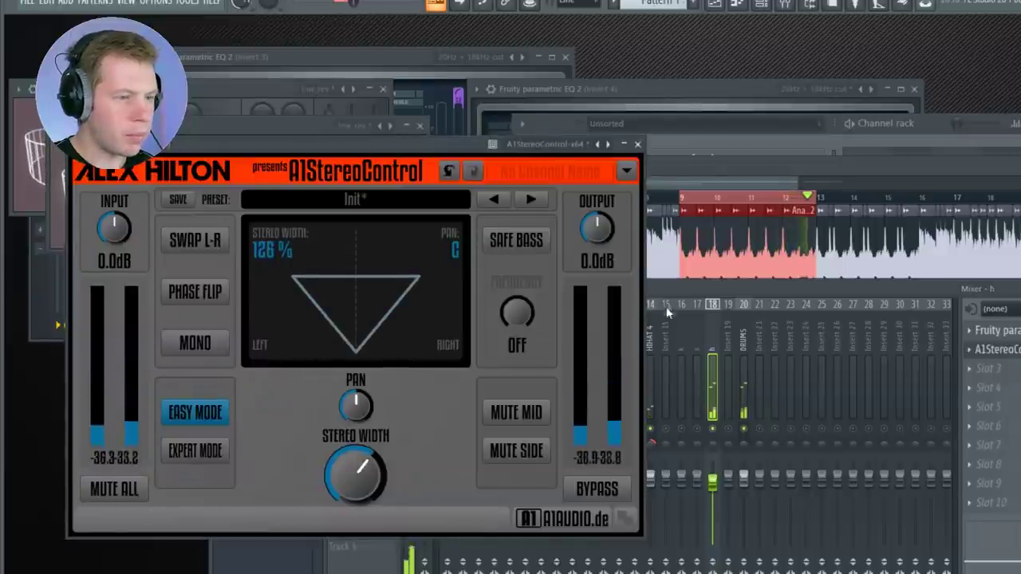
Step: Add Fruity Limiter and Fruity WaveShaper to the DRUMS insert, after the A1StereoControl
click(680, 289)
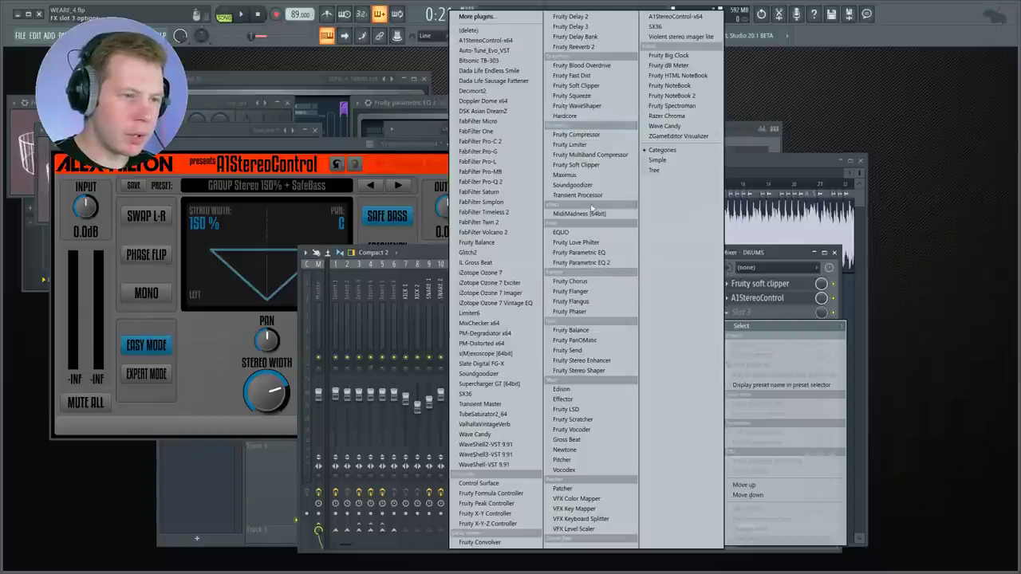
click(570, 144)
click(758, 327)
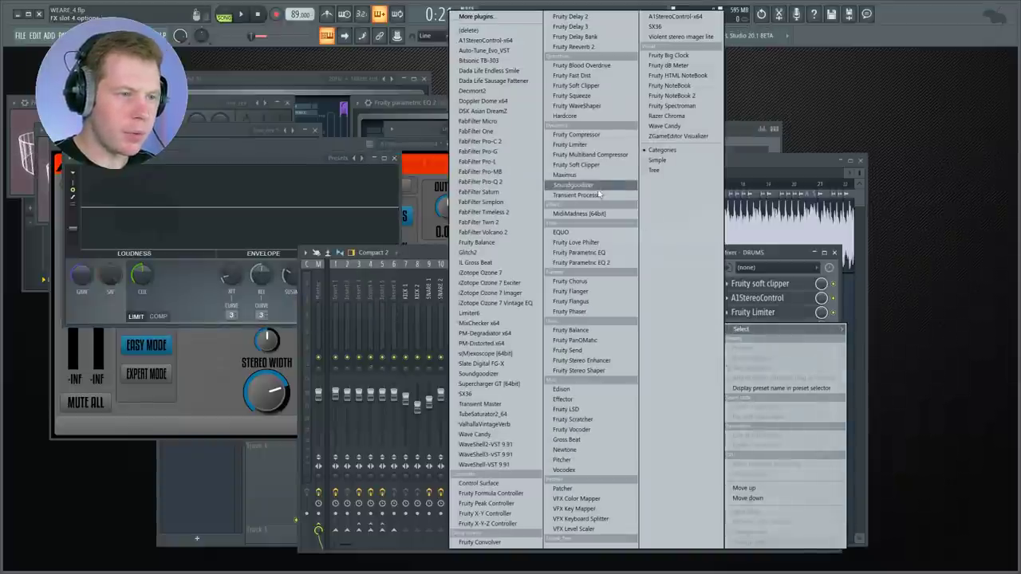
click(593, 105)
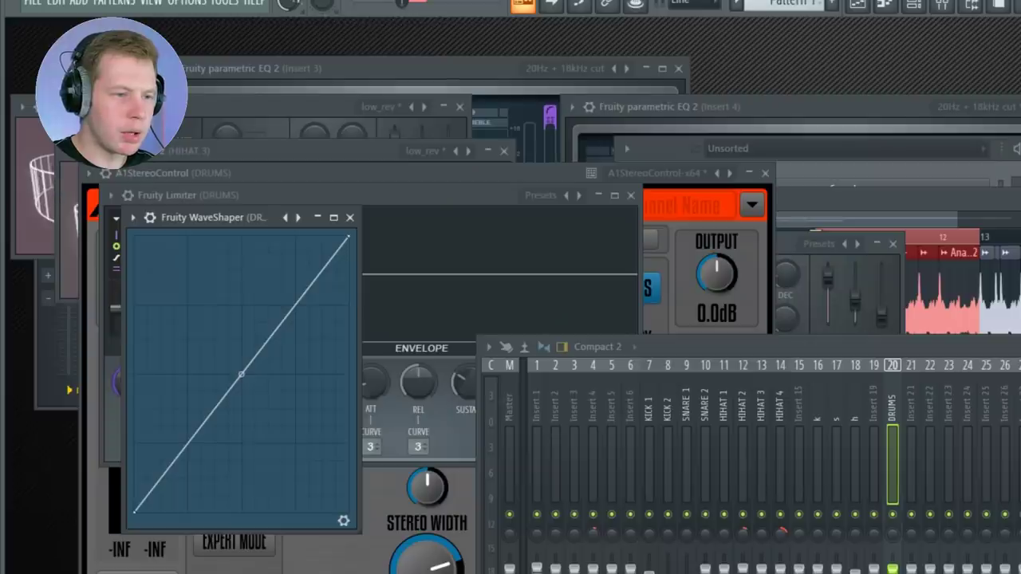
Step: Play the loop and bend the DRUMS WaveShaper curve moderately upward at its midpoint
key(space)
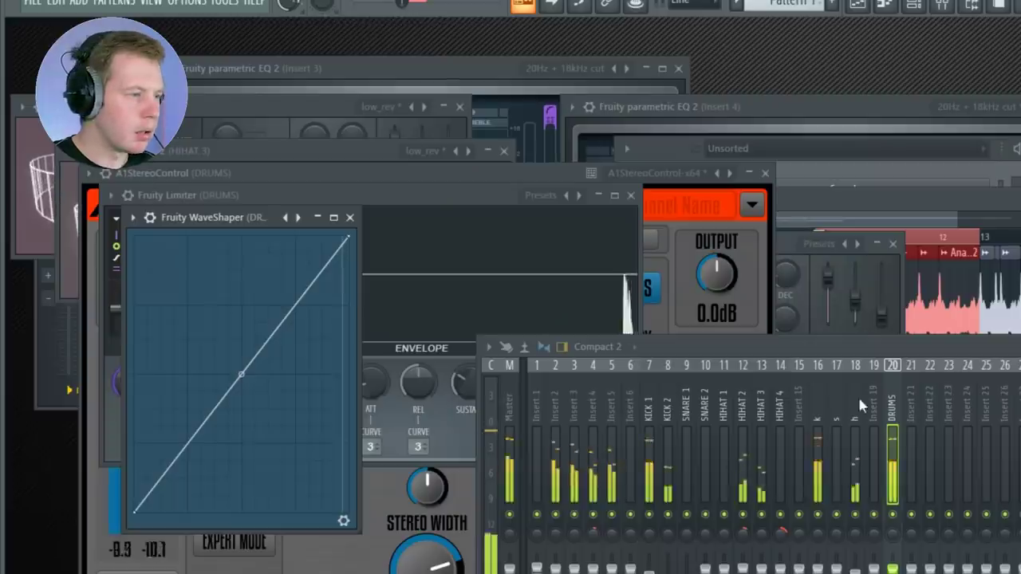
drag(242, 355, 244, 333)
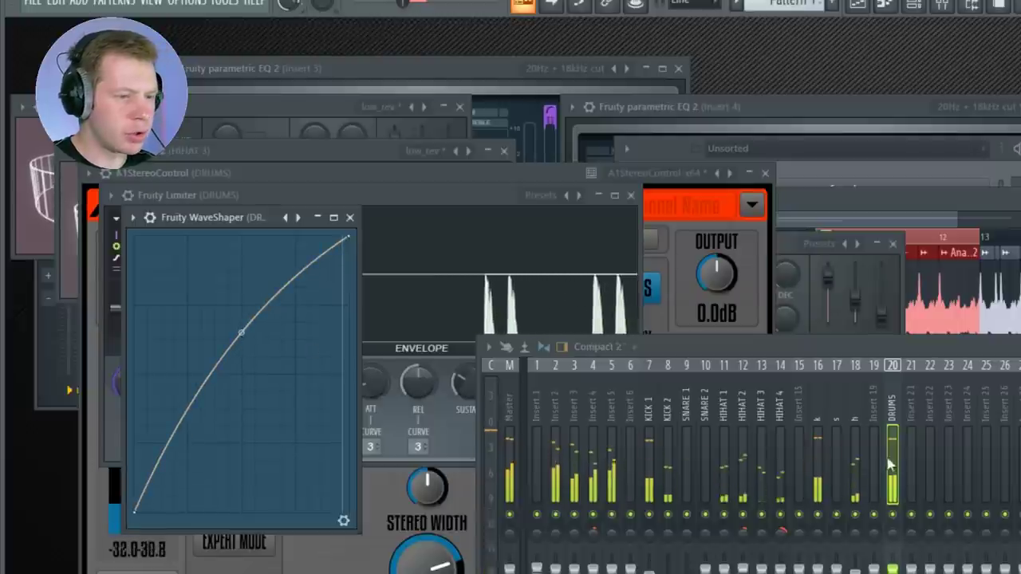
drag(241, 332, 242, 339)
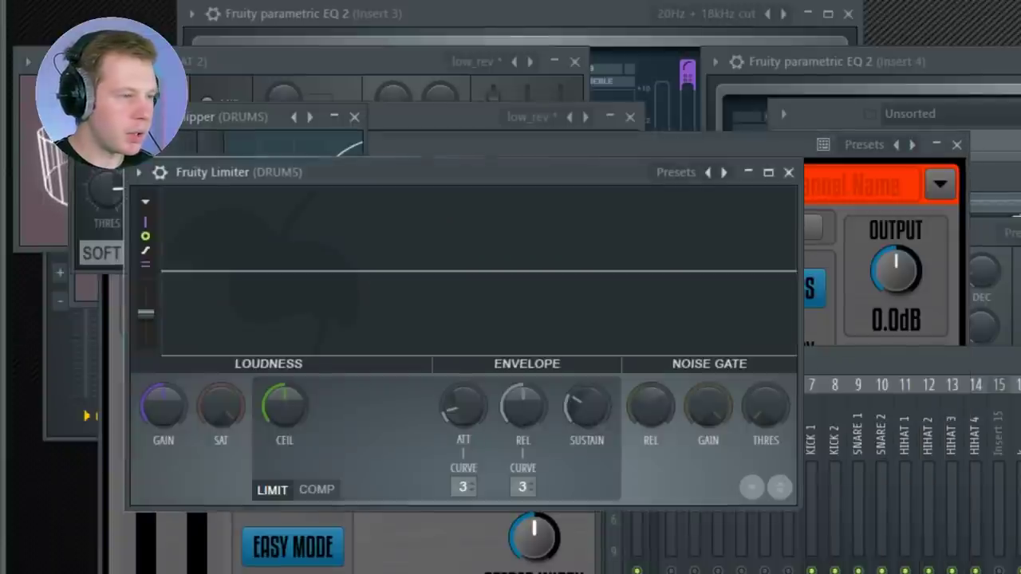
Step: Switch the DRUMS Fruity Limiter to COMP mode, raise its ratio, reduce the knee and adjust the threshold during playback
click(316, 490)
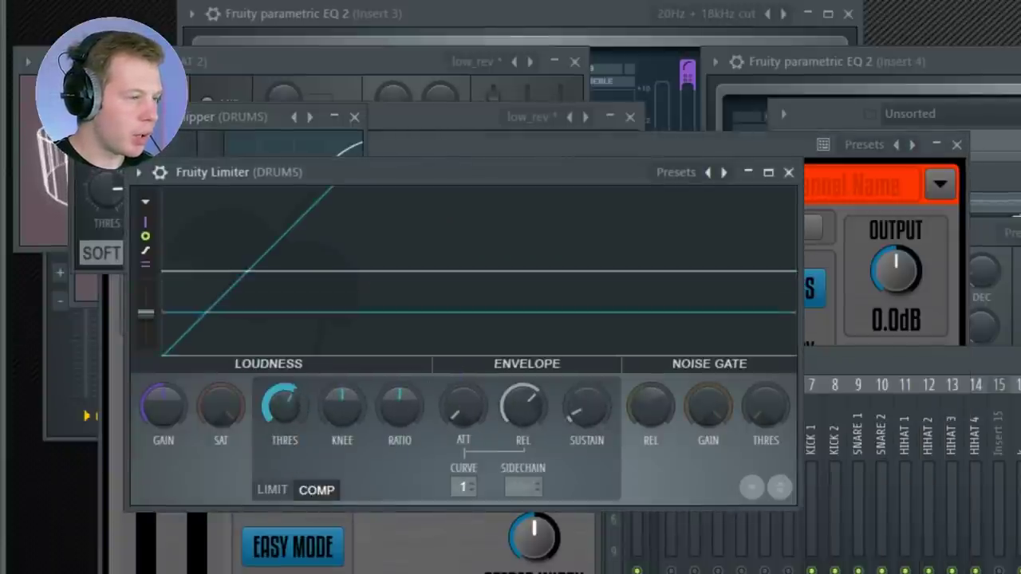
drag(285, 420, 284, 395)
drag(390, 435, 389, 411)
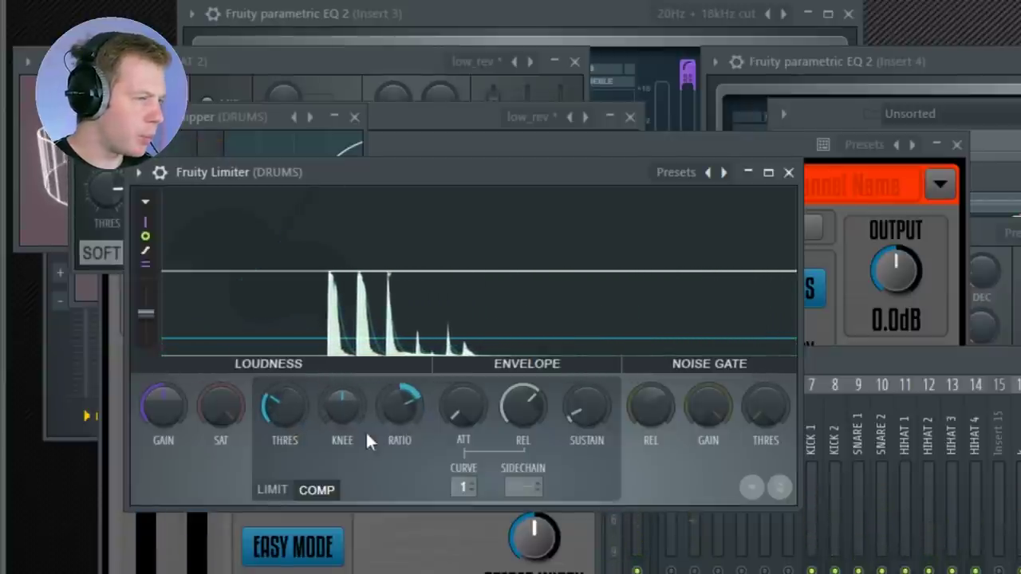
drag(289, 403, 323, 493)
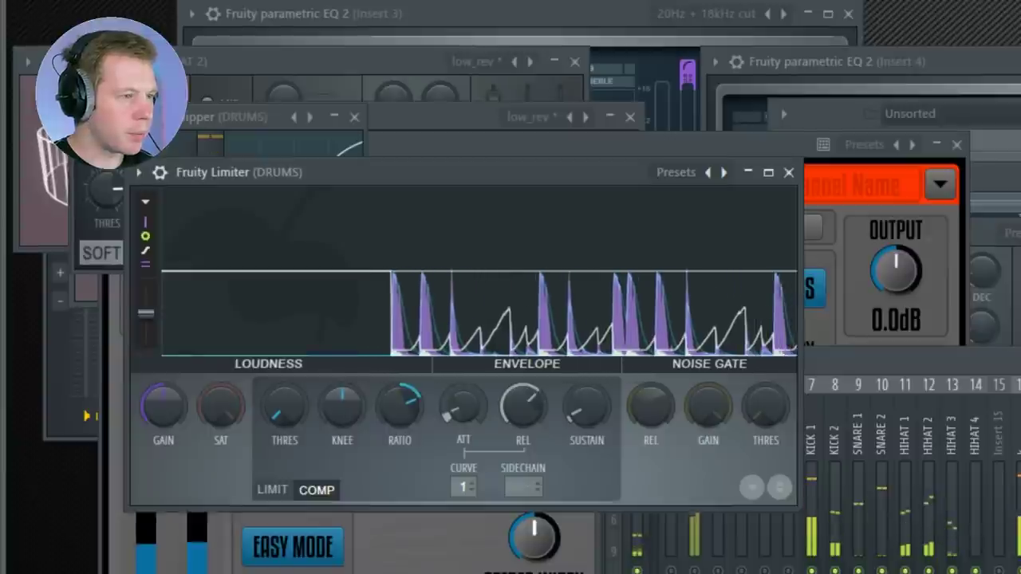
drag(285, 409, 342, 420)
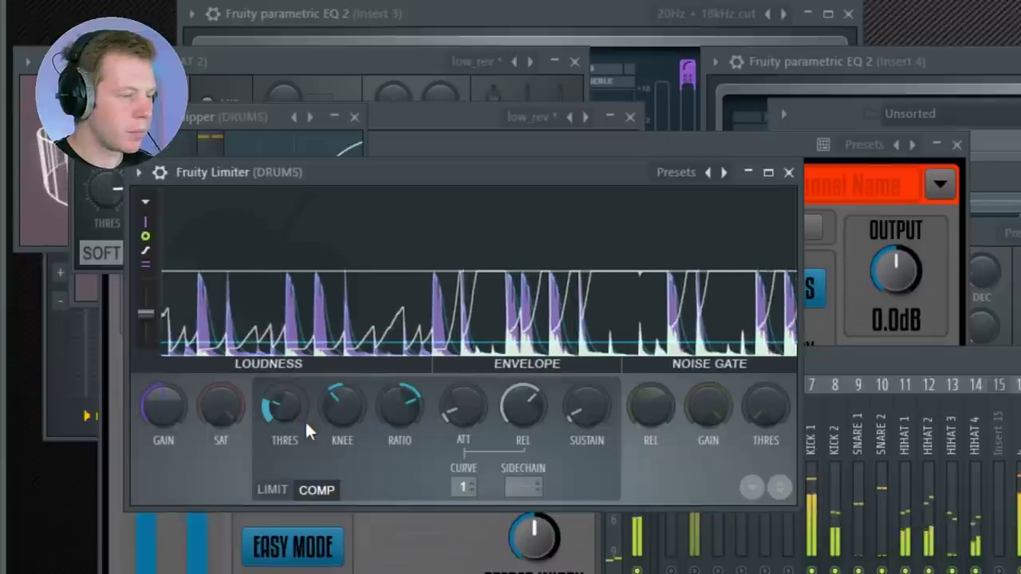
drag(285, 407, 285, 381)
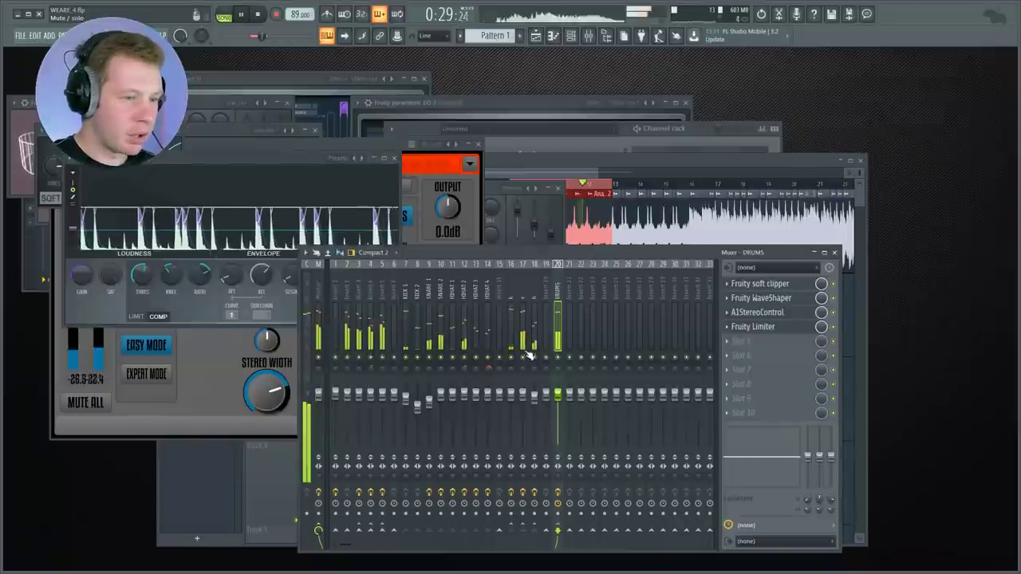
Step: In Pattern 2, place KICK 1 notes at C5 on the first and second beats
click(655, 163)
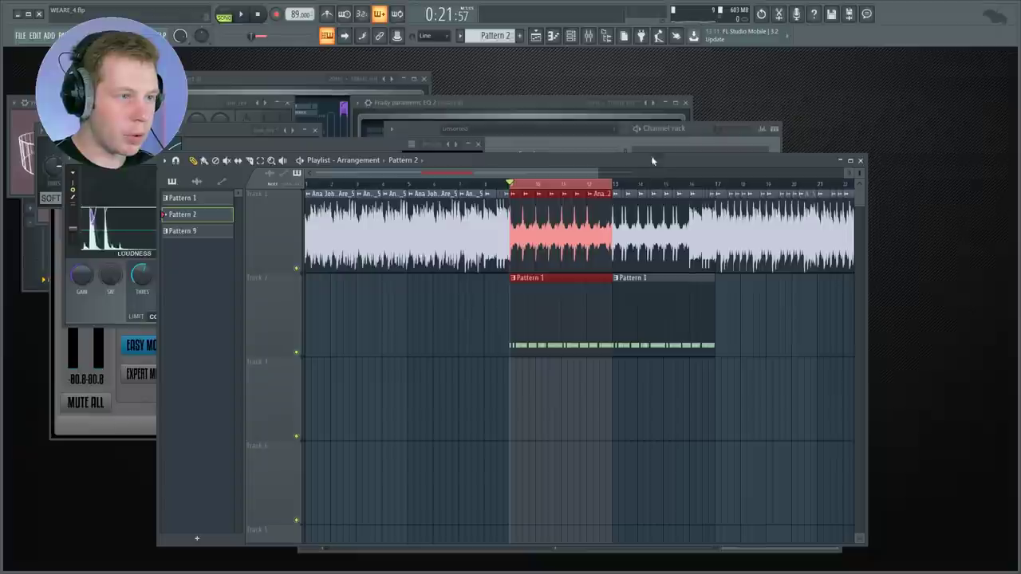
click(570, 35)
click(647, 172)
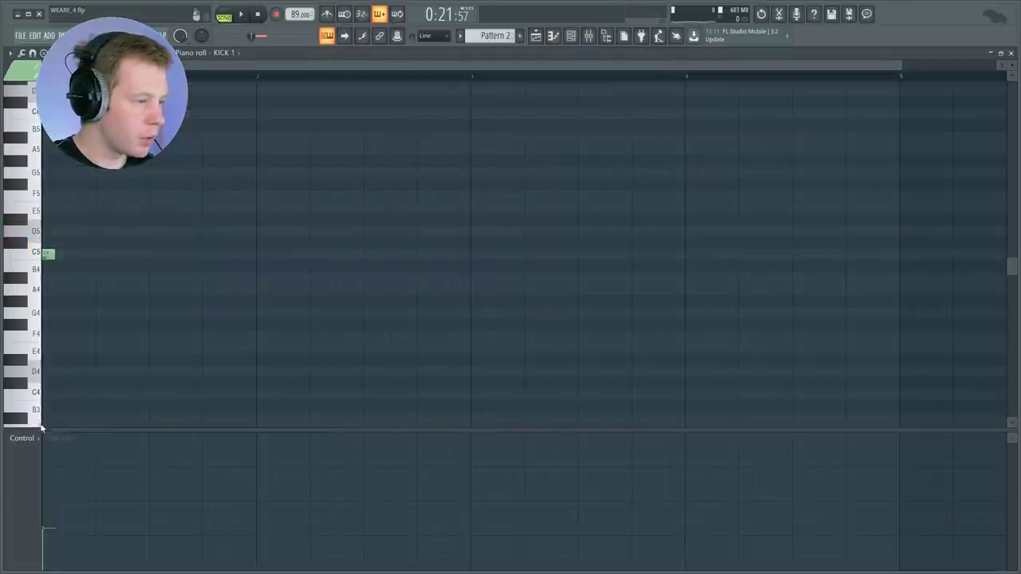
drag(76, 254, 101, 255)
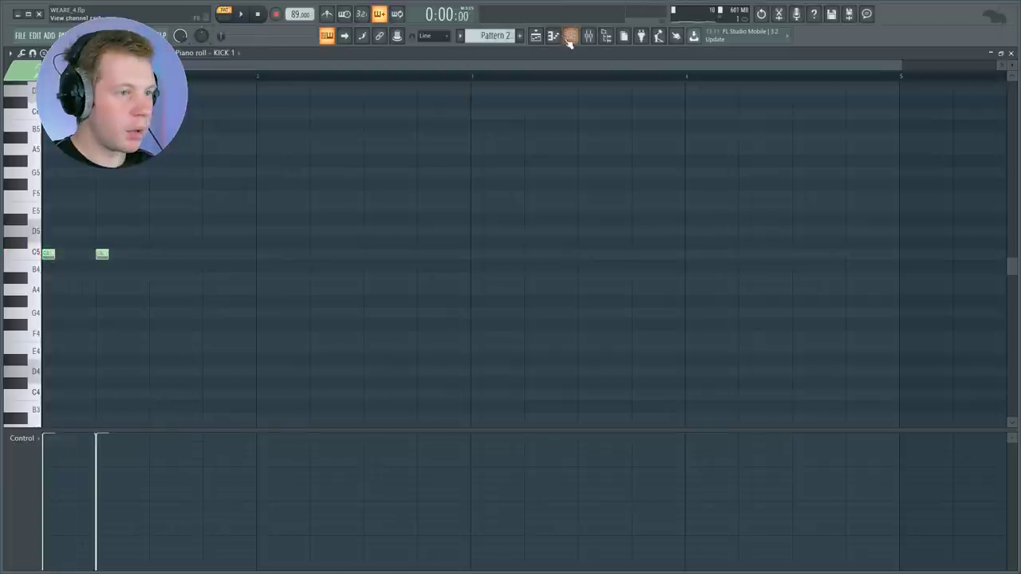
Step: Add HIHAT 1 notes at C5 on the first two beats of Pattern 2 and audition the pattern
click(570, 36)
click(584, 186)
click(657, 187)
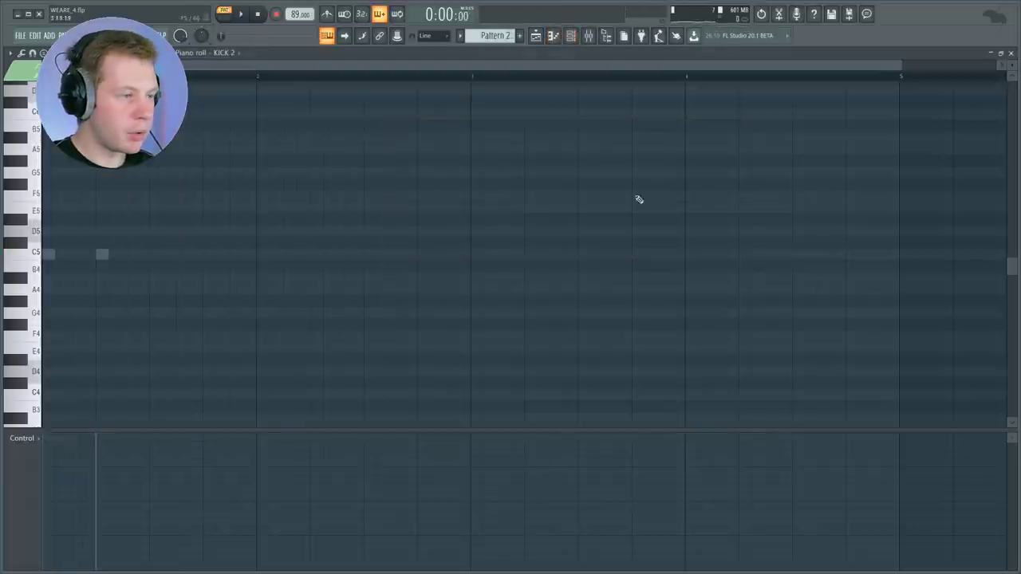
key(space)
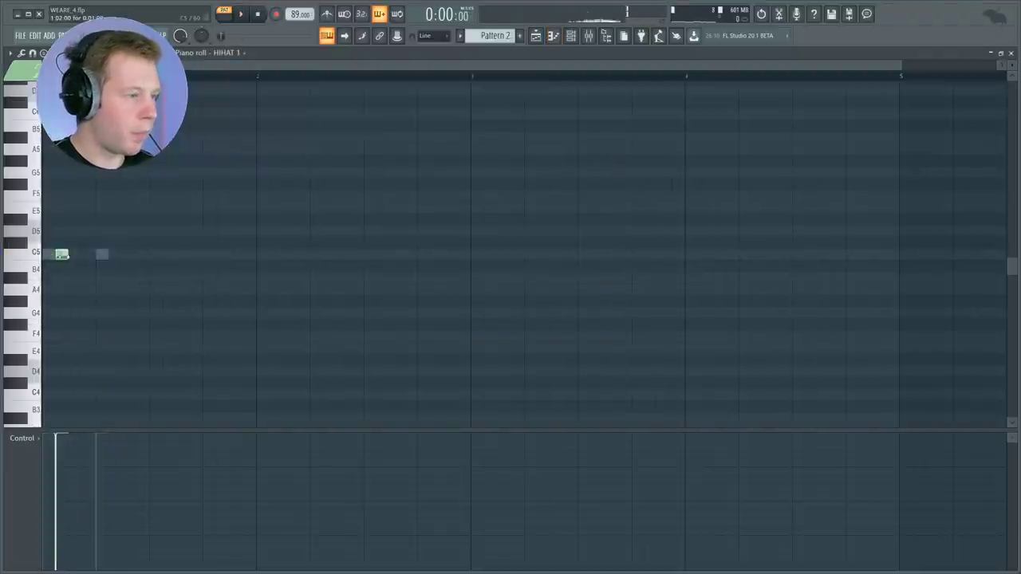
key(space)
key(space)
Step: Place Pattern 2 on Track 3 of the playlist so it fills the second half of bar 8
click(537, 35)
click(421, 397)
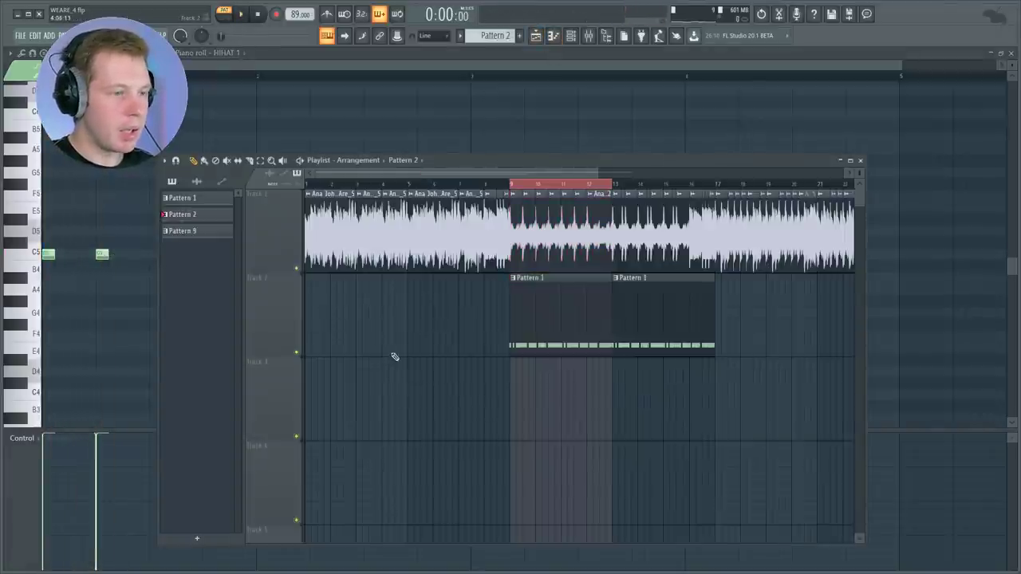
scroll(494, 404, up, 4)
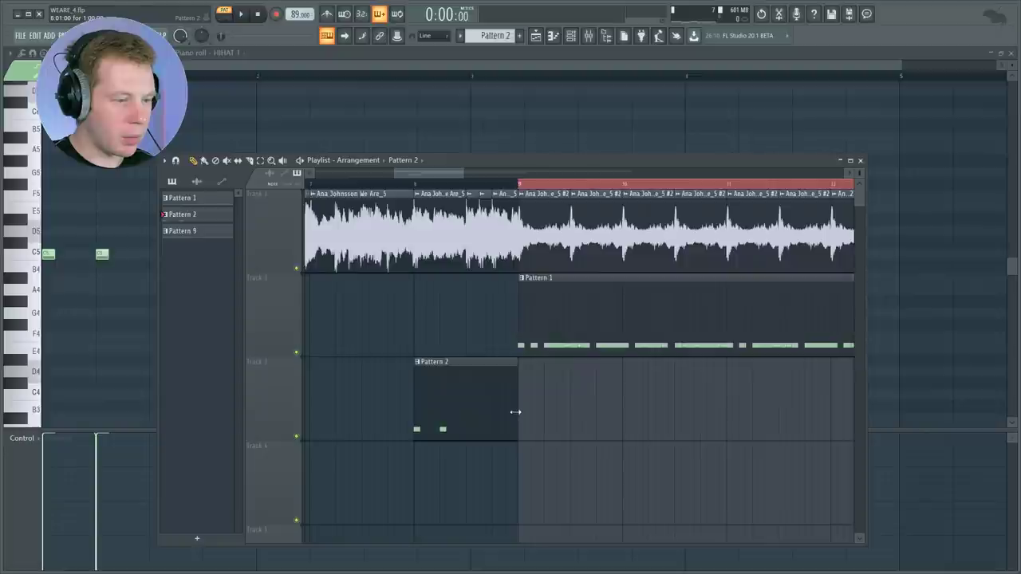
drag(456, 413, 497, 412)
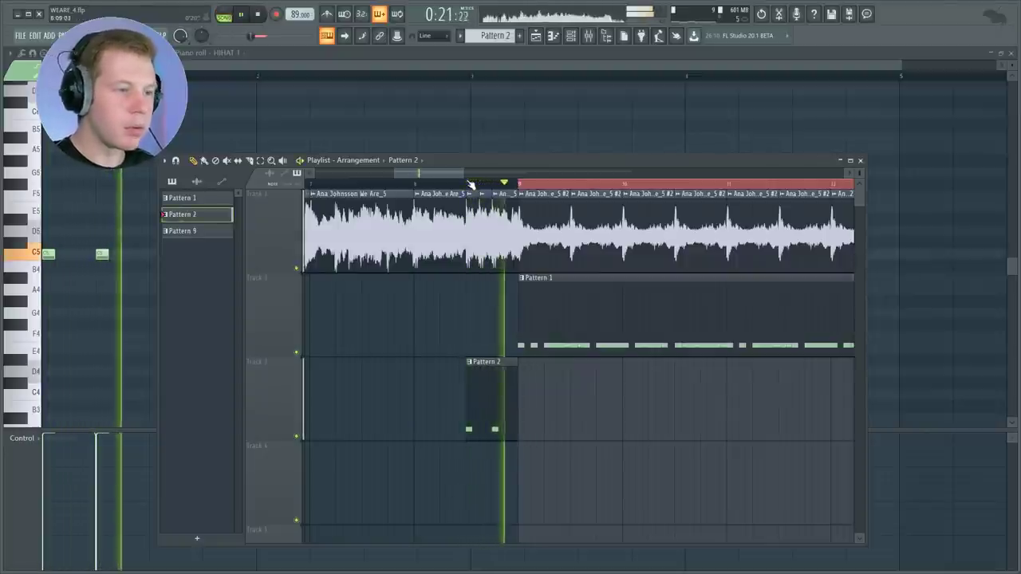
scroll(426, 326, down, 2)
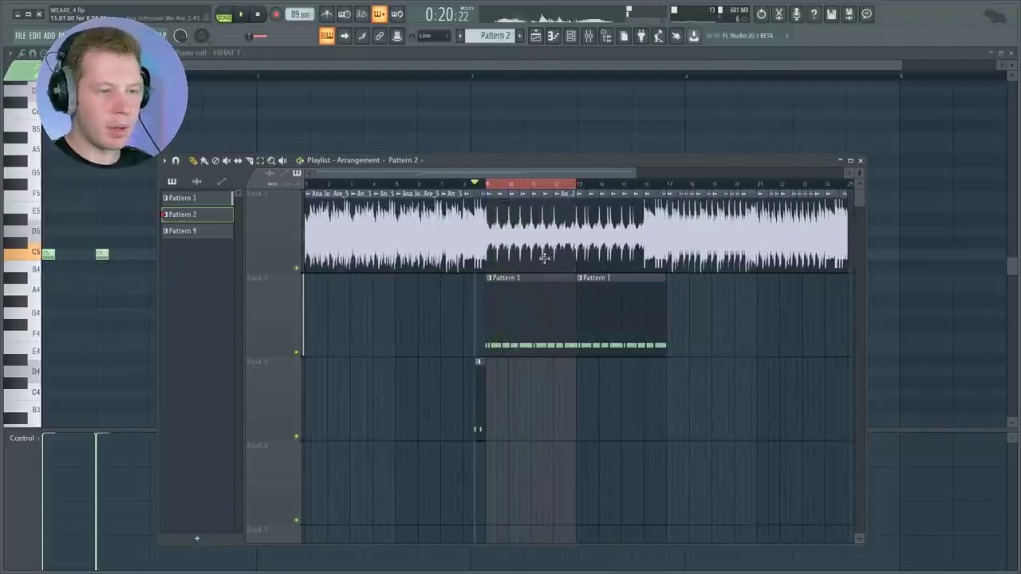
Step: Pull the k and h faders far down, lower s slightly and raise DRUMS slightly while the loop plays
key(F9)
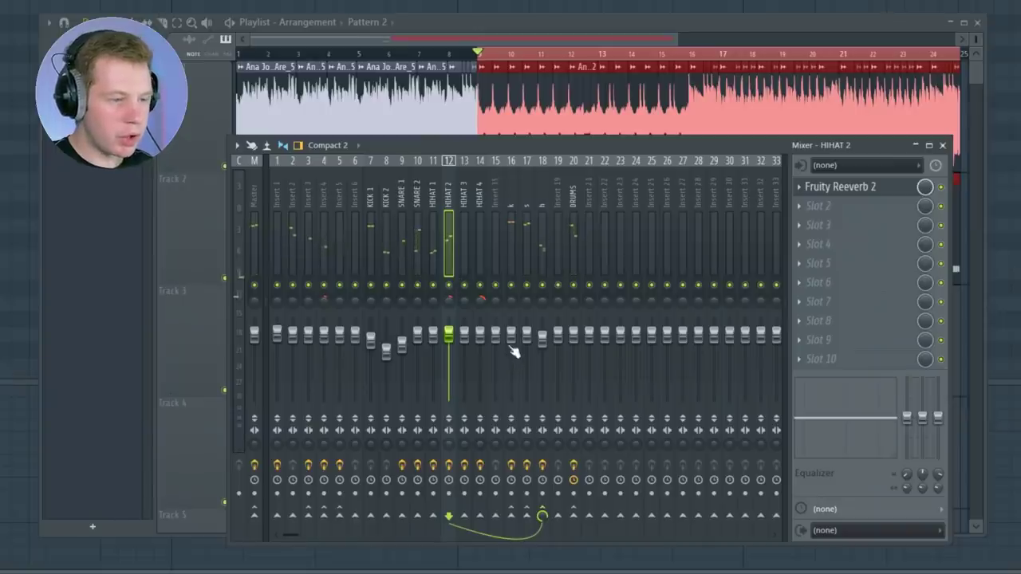
drag(517, 342, 516, 415)
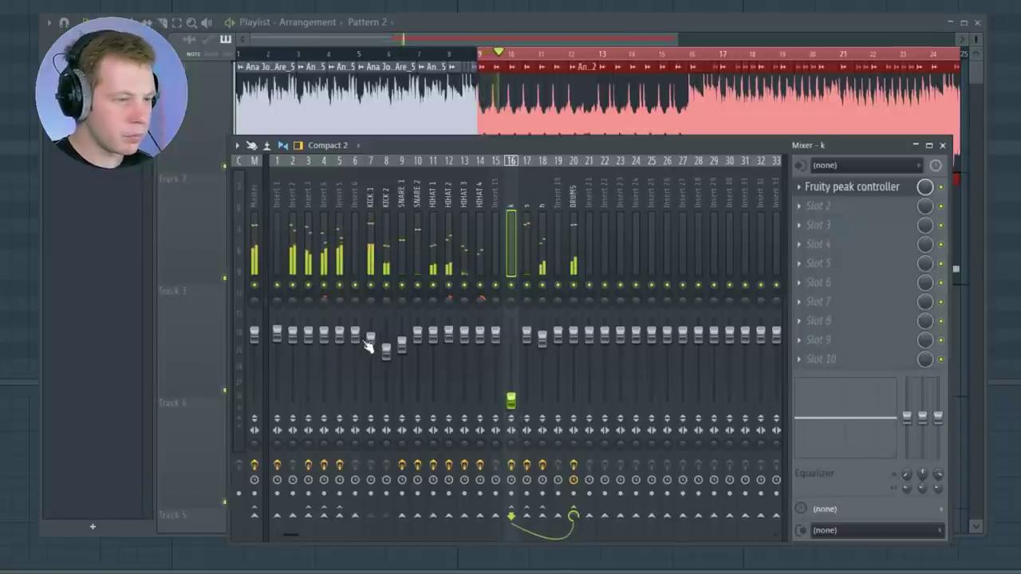
drag(543, 339, 543, 402)
click(526, 330)
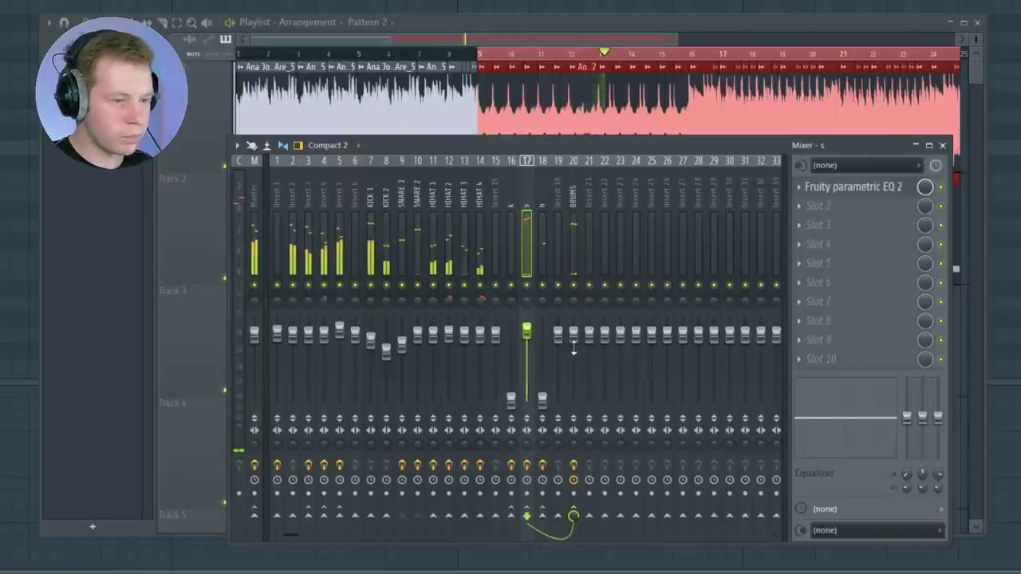
click(574, 345)
click(527, 330)
Step: Check the Fruity Reeverb 2 on SNARE 1 and SNARE 2 while playing the section from about bar 17
click(402, 345)
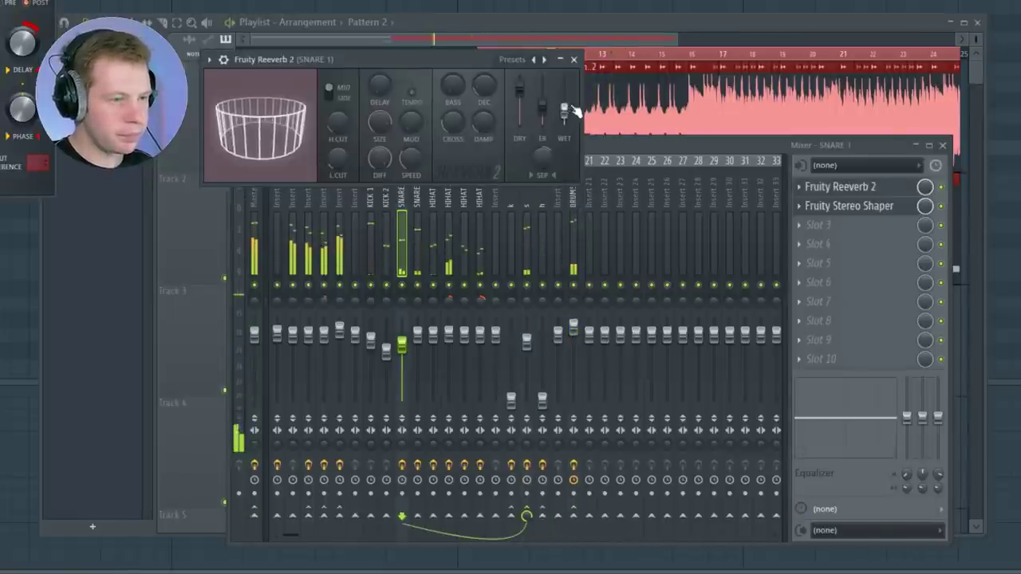
click(573, 59)
click(725, 56)
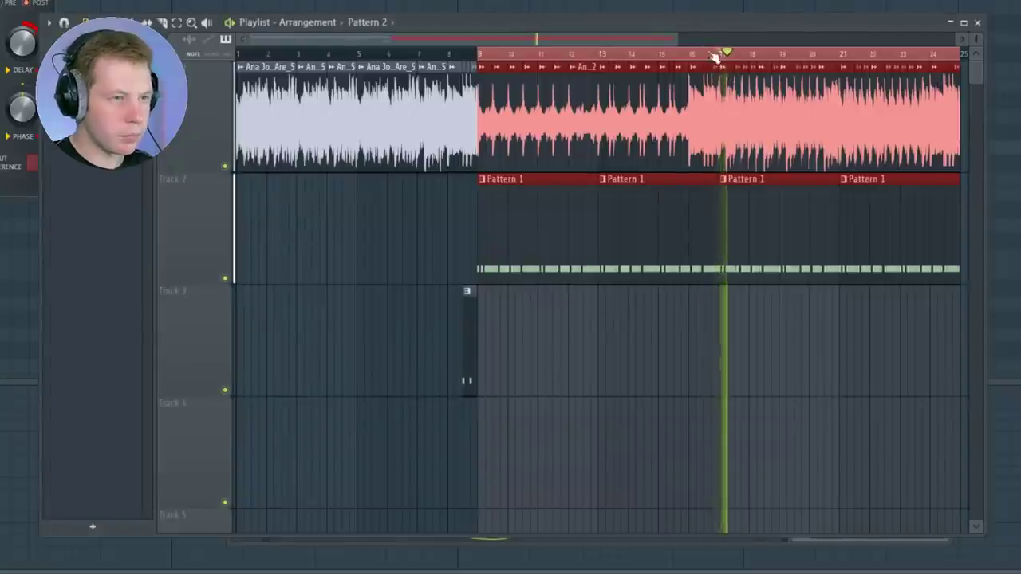
key(F9)
click(862, 187)
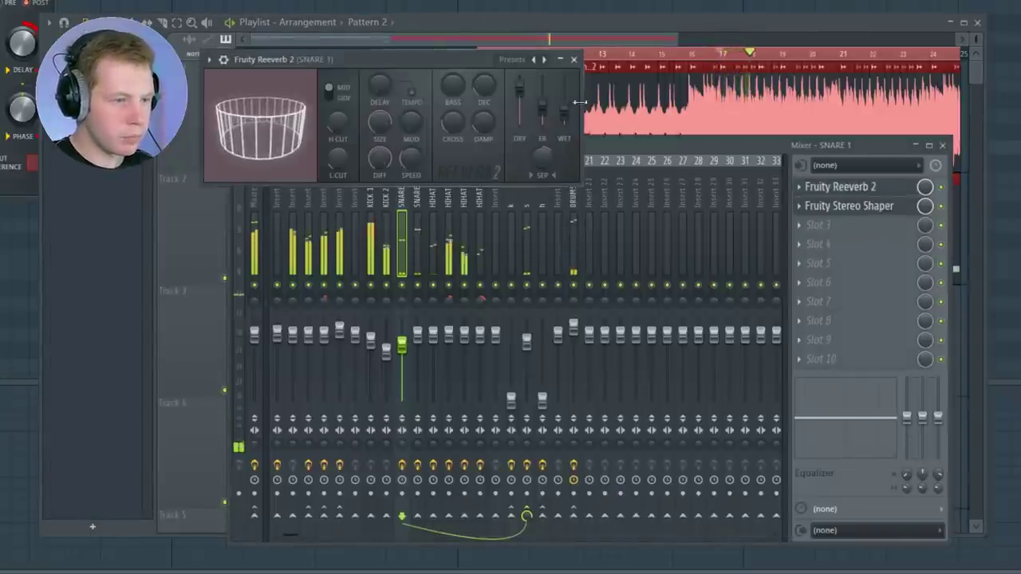
key(Right)
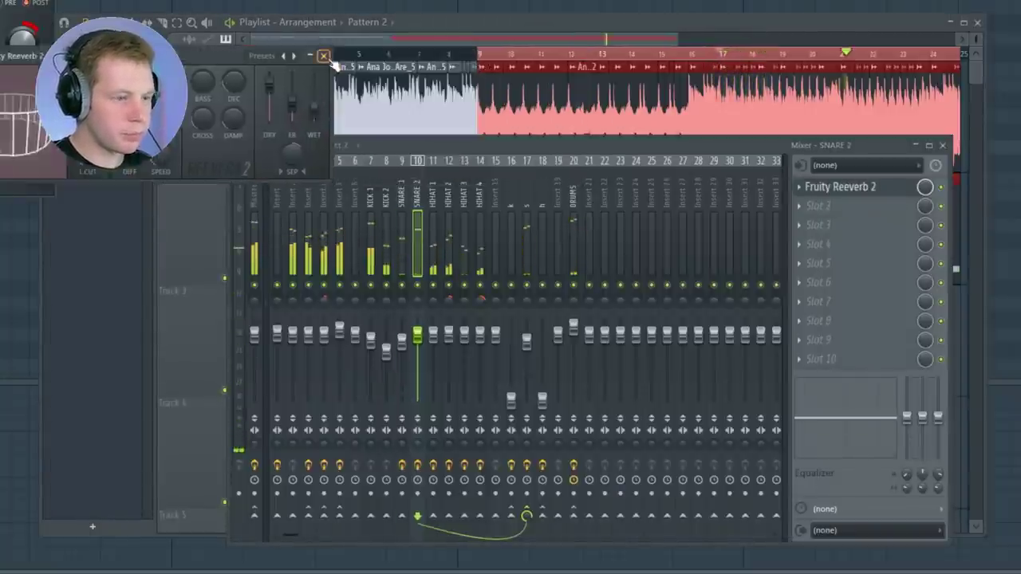
click(324, 55)
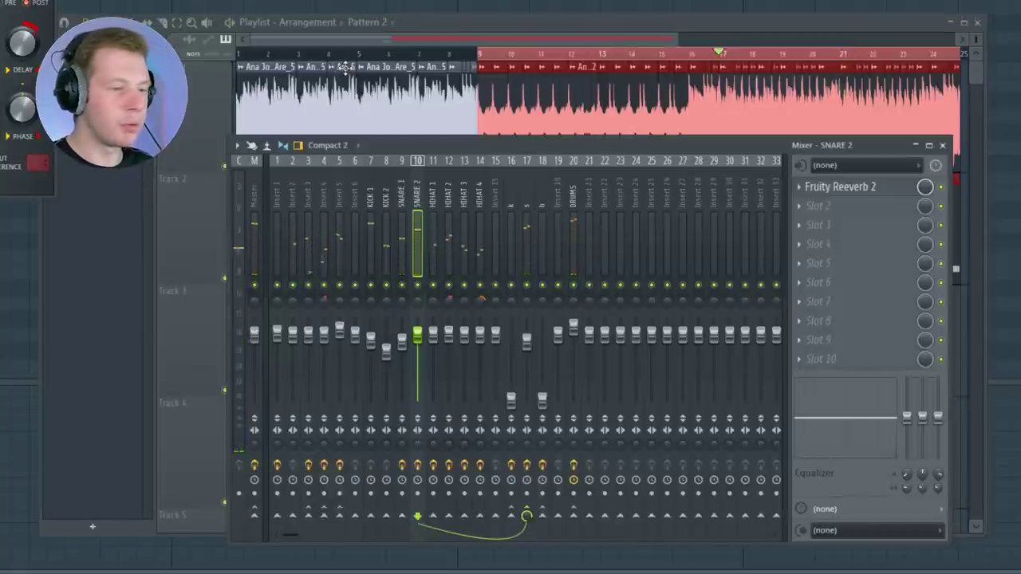
Step: Bring the h and k faders back up to balance the hi-hats and kicks against the s insert
click(528, 342)
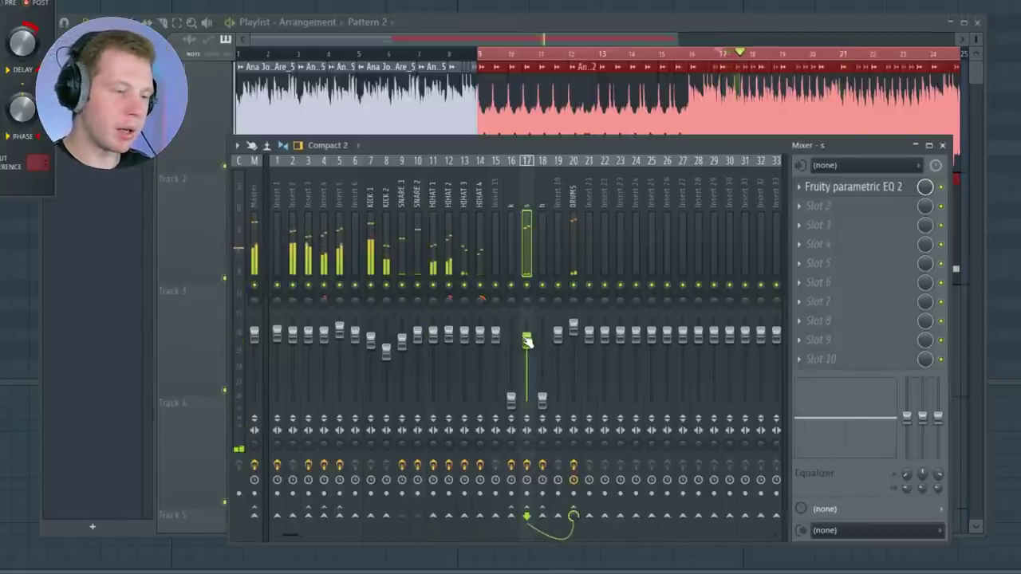
drag(543, 404, 543, 396)
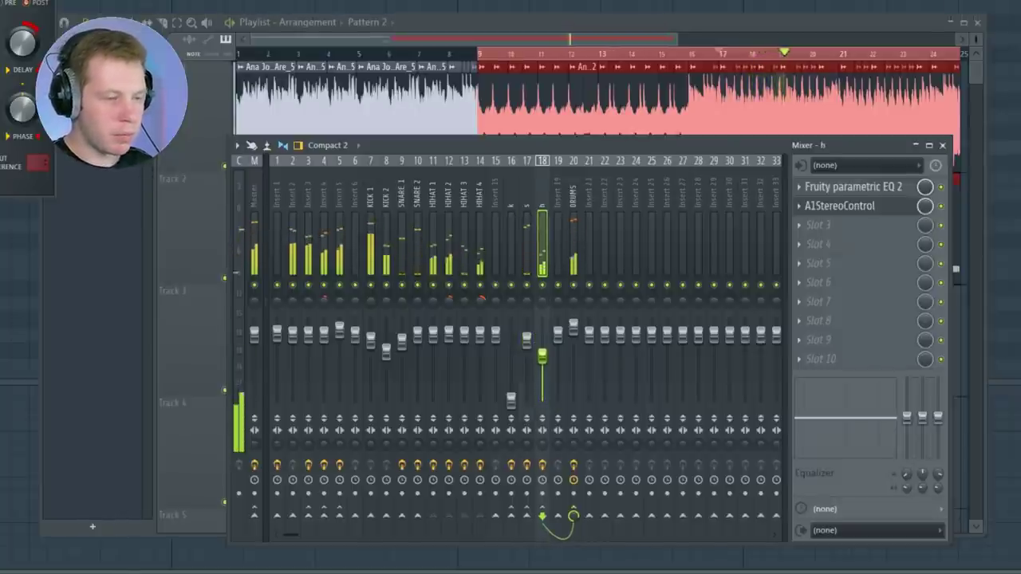
drag(511, 399, 511, 346)
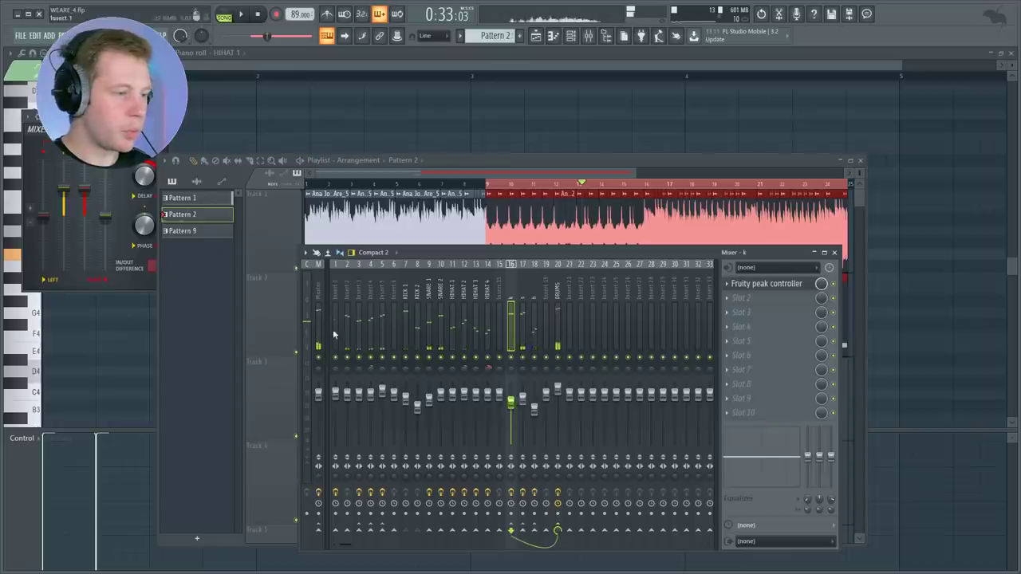
Step: Open iZotope Ozone 7 on the Master, dismiss its preset manager and show the Maximizer during playback
click(258, 200)
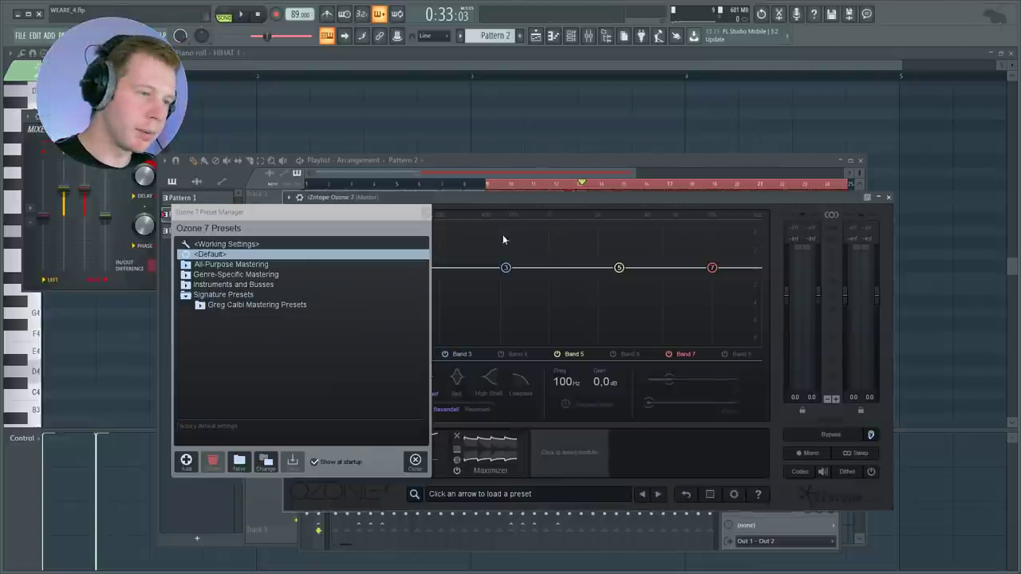
click(415, 459)
click(500, 453)
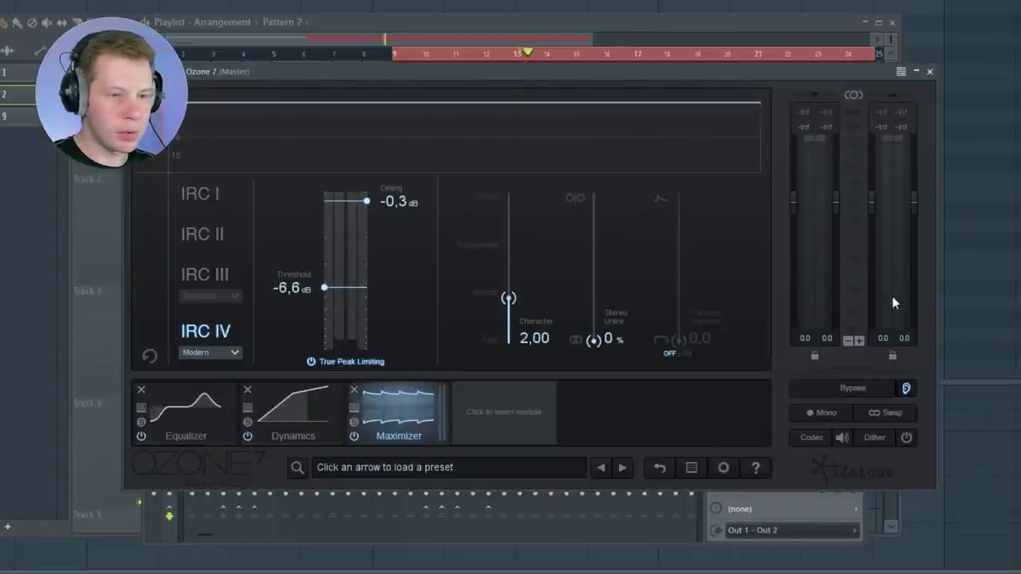
drag(817, 77, 773, 322)
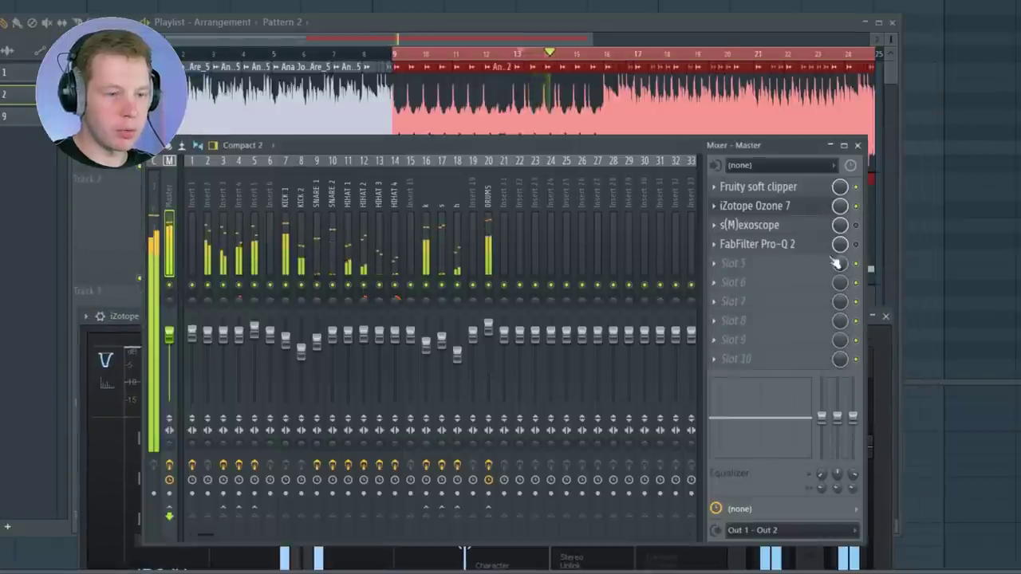
click(889, 351)
drag(732, 313, 750, 99)
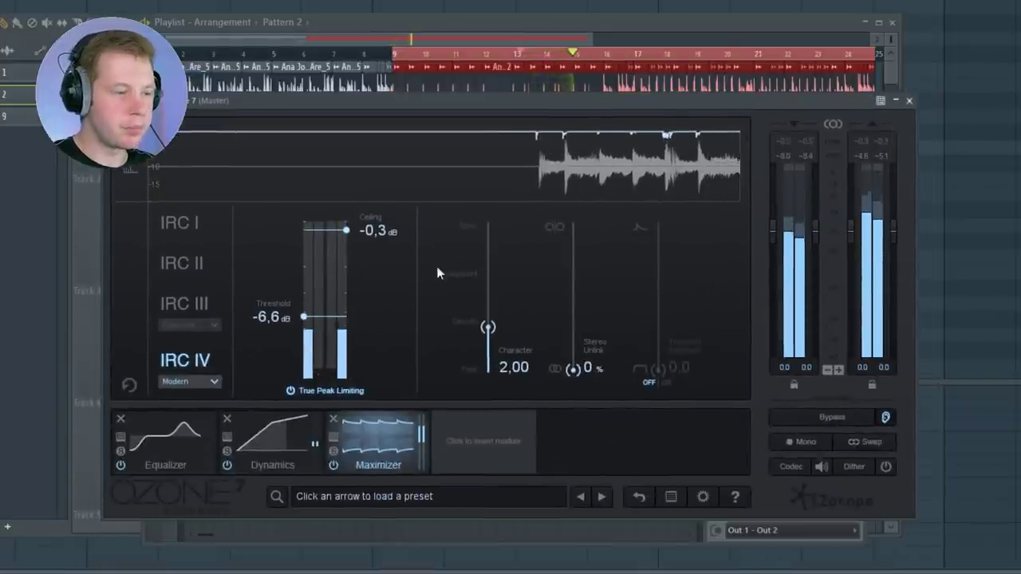
Step: Lower the Ozone 7 Maximizer threshold on the Master to -7.5 dB during playback and return to the Playlist
drag(304, 331, 318, 326)
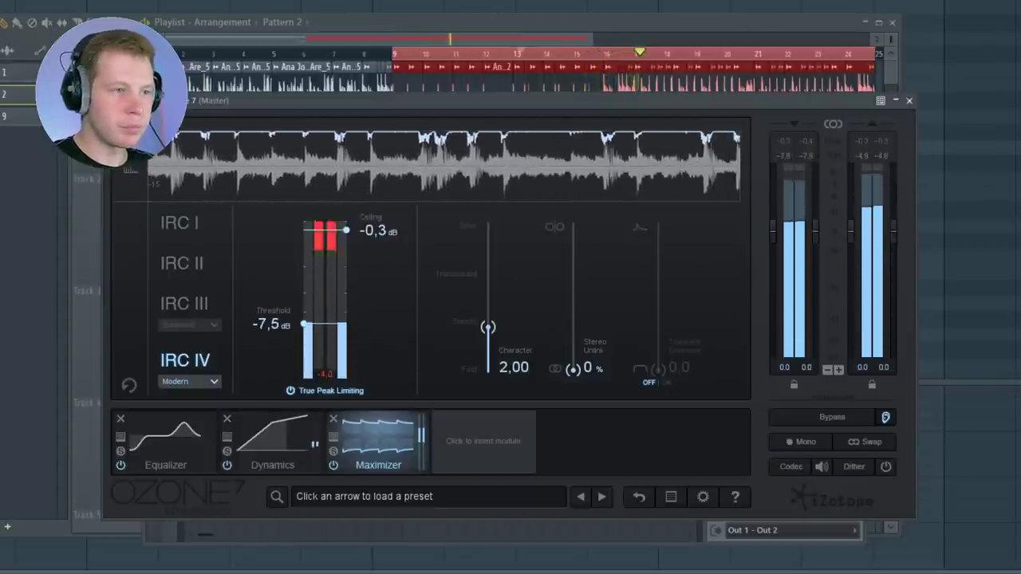
key(F5)
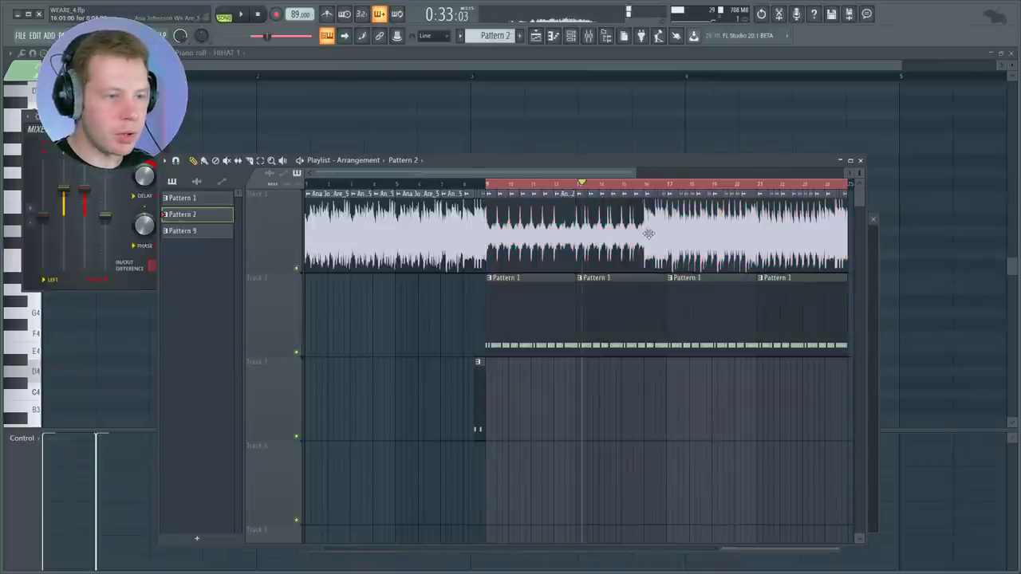
Step: Set the Ana Johnsson We Are_5 clip's time-stretching mode to Auto, raise its stretch pitch, and return to the arrangement
double_click(649, 233)
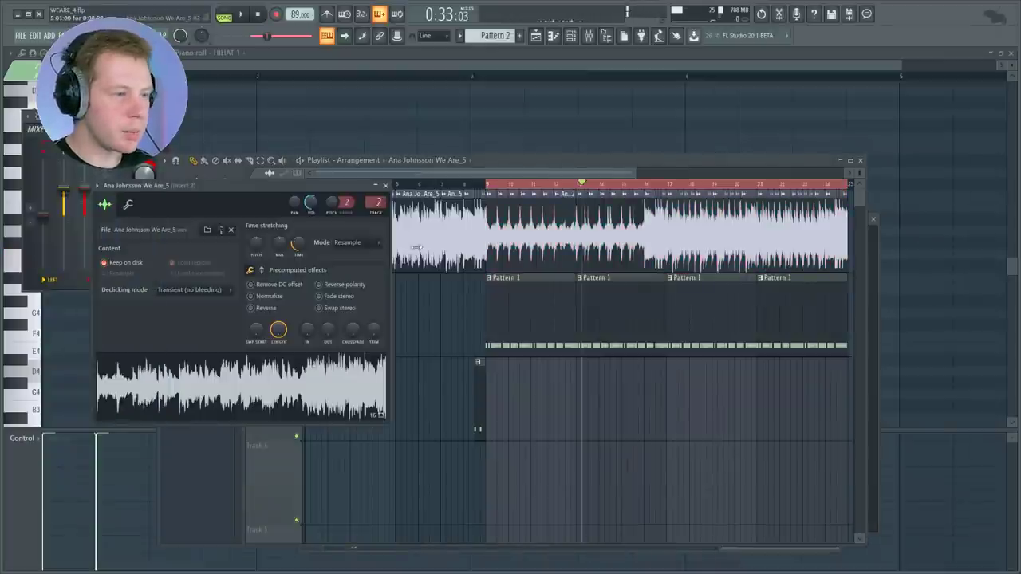
click(347, 242)
click(335, 340)
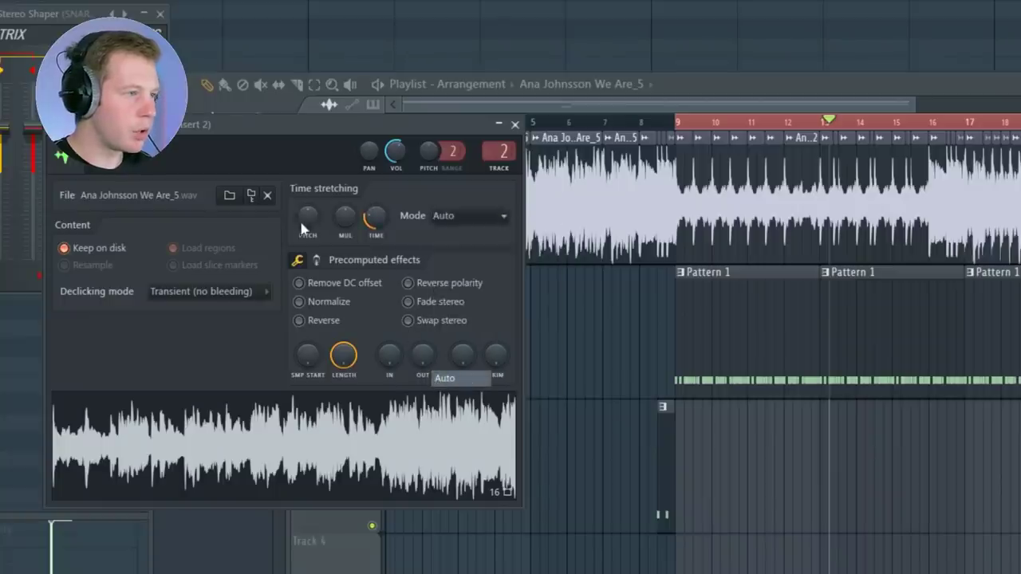
drag(304, 218, 304, 209)
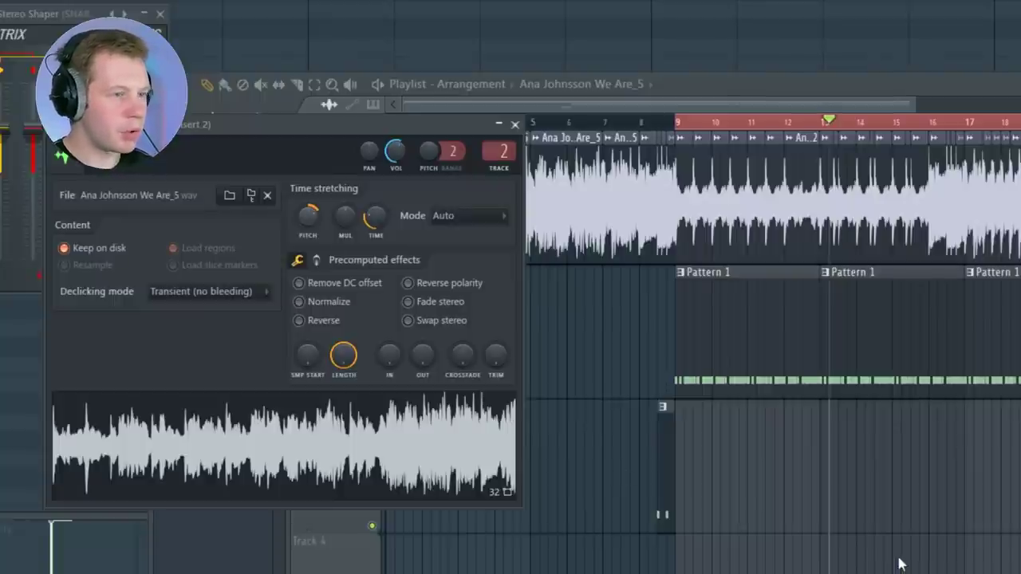
click(976, 286)
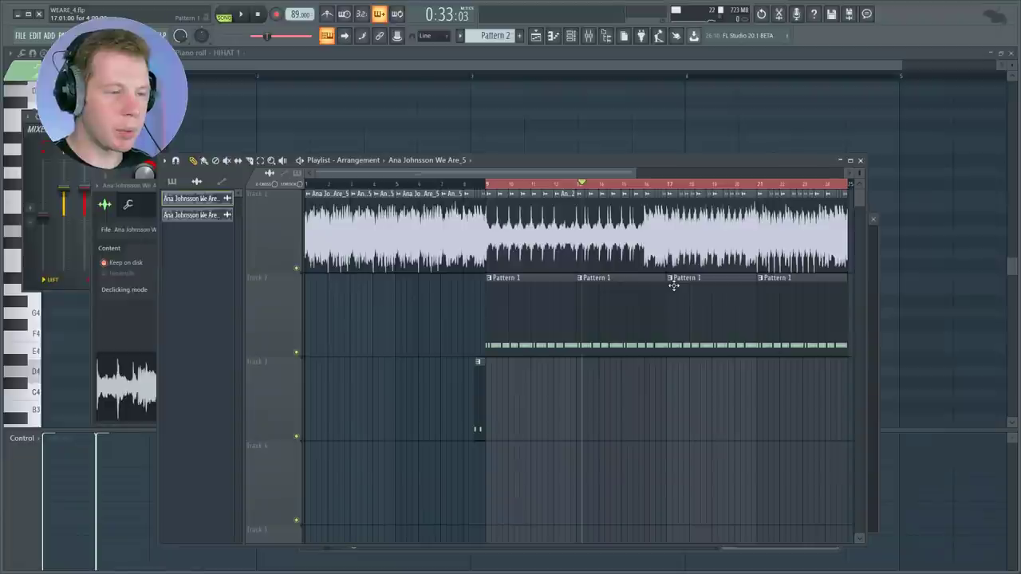
Step: Copy the eight-bar Ana Johnsson We Are_5 intro chops to bar 25 on Track 1 and extend the playback selection to bar 33
scroll(977, 285, up, 3)
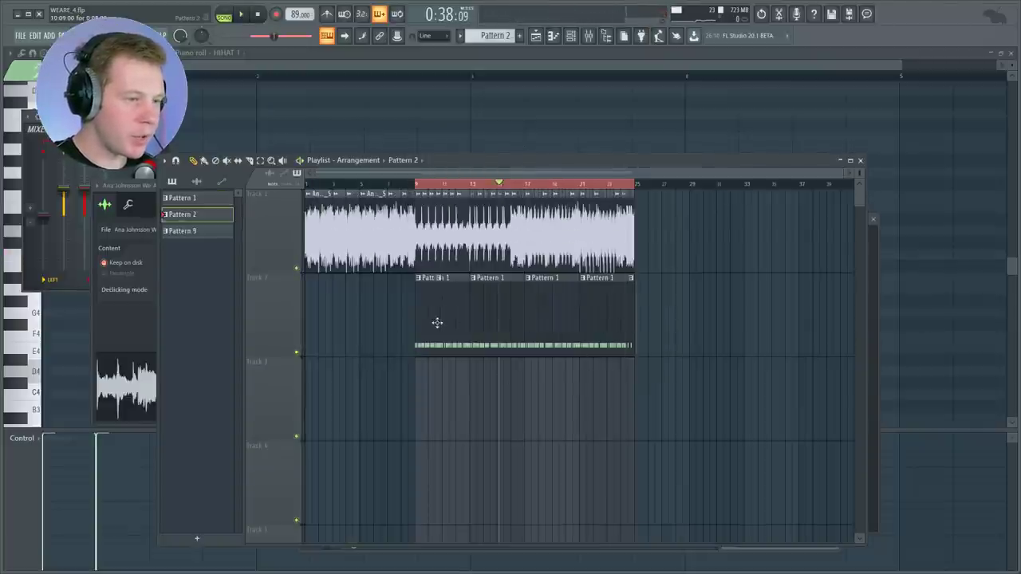
click(405, 206)
click(359, 386)
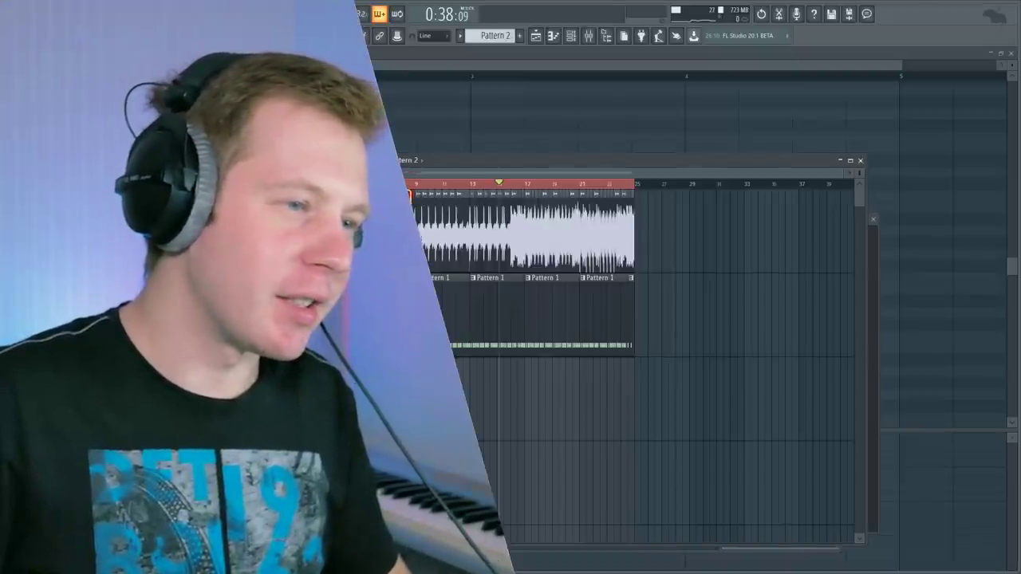
click(643, 224)
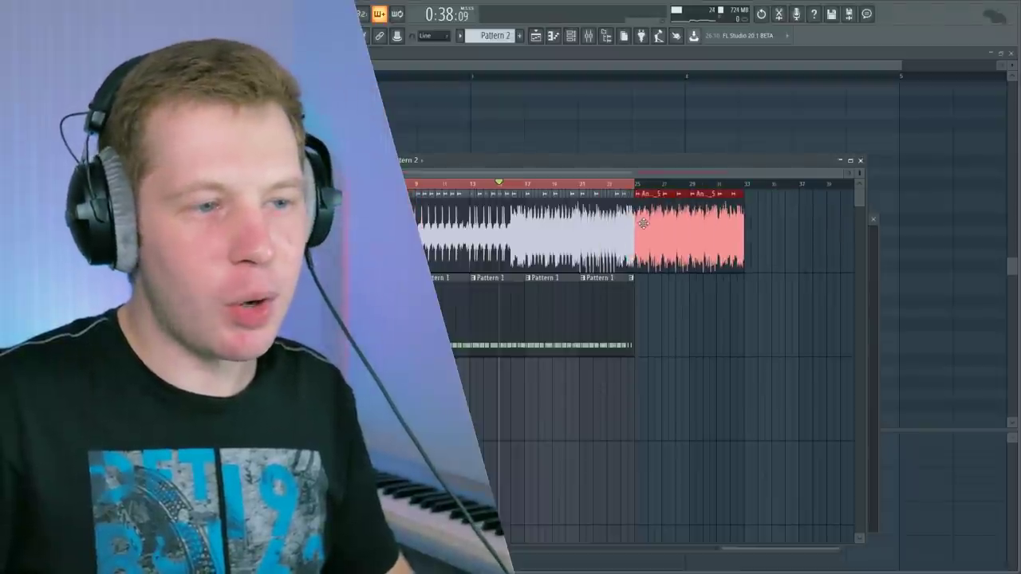
click(718, 185)
key(ctrl+a)
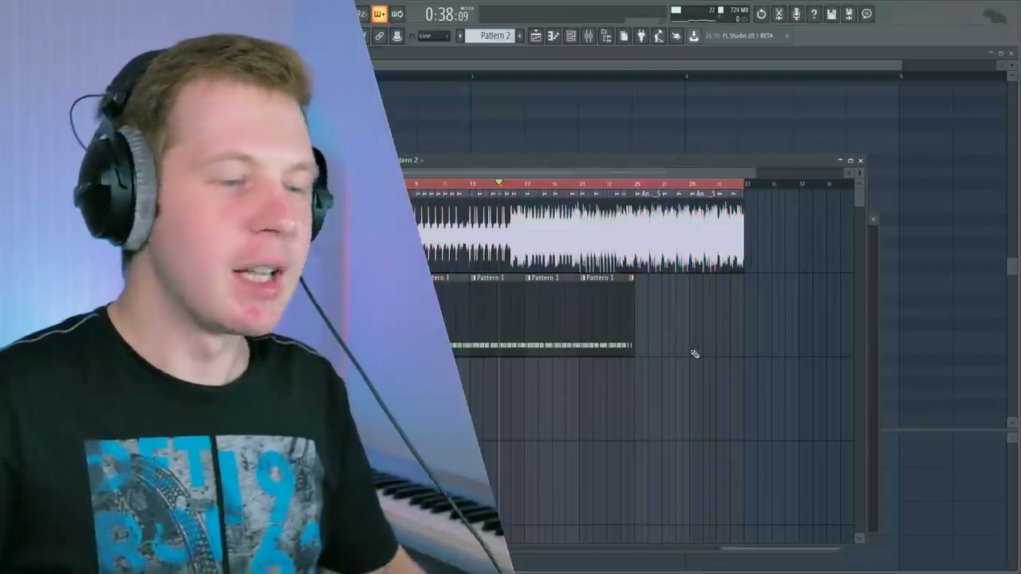